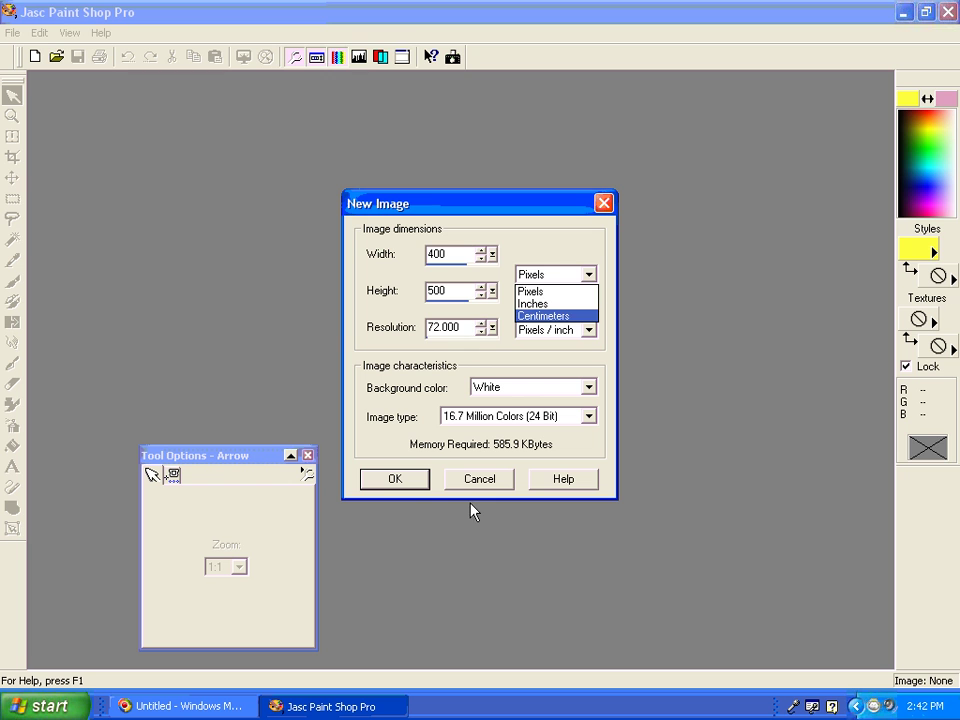
Step: Create a 400 × 500 pixel image with a white background and arrange its window beside the tool options
{"action": "left_click", "coordinate": [551, 276]}
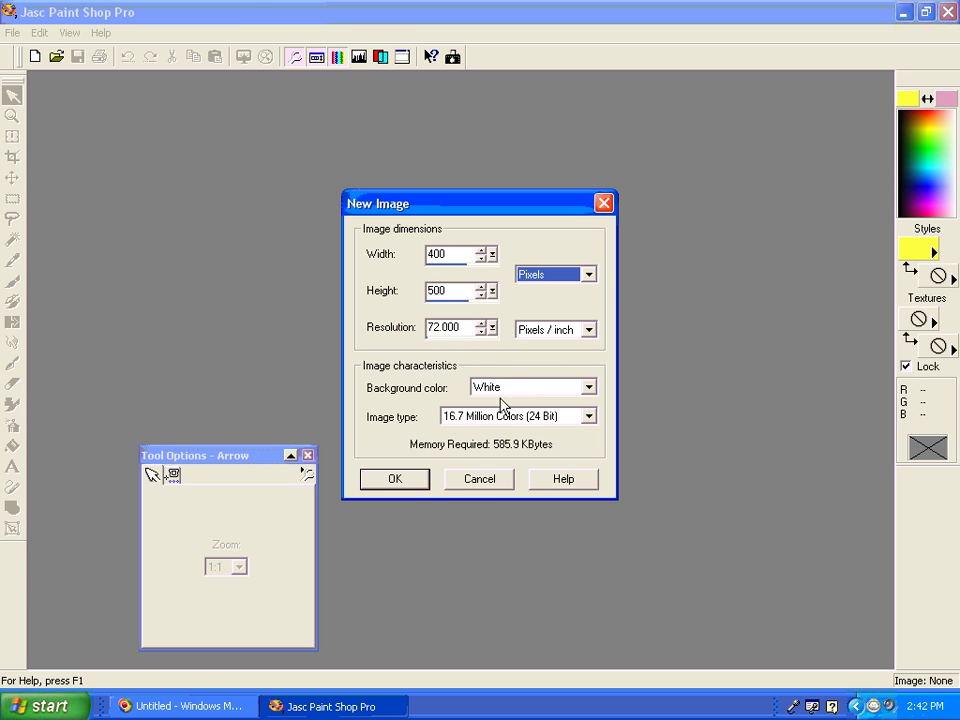
{"action": "left_click", "coordinate": [388, 483]}
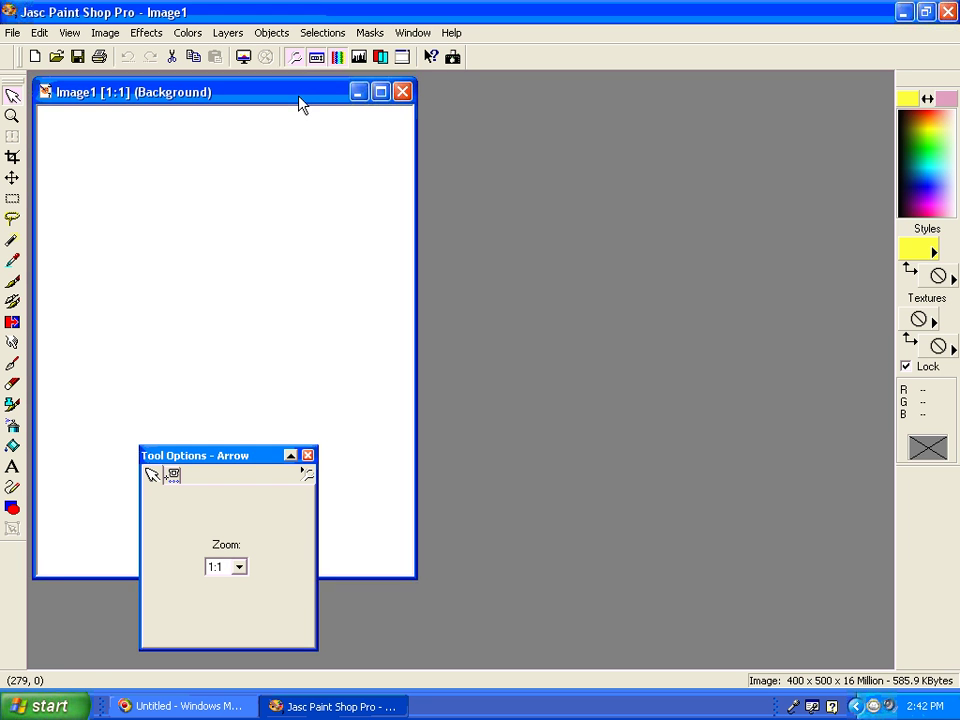
{"action": "left_click_drag", "start_coordinate": [300, 96], "coordinate": [338, 116]}
{"action": "left_click_drag", "start_coordinate": [252, 465], "coordinate": [607, 420]}
{"action": "left_click_drag", "start_coordinate": [262, 115], "coordinate": [254, 114]}
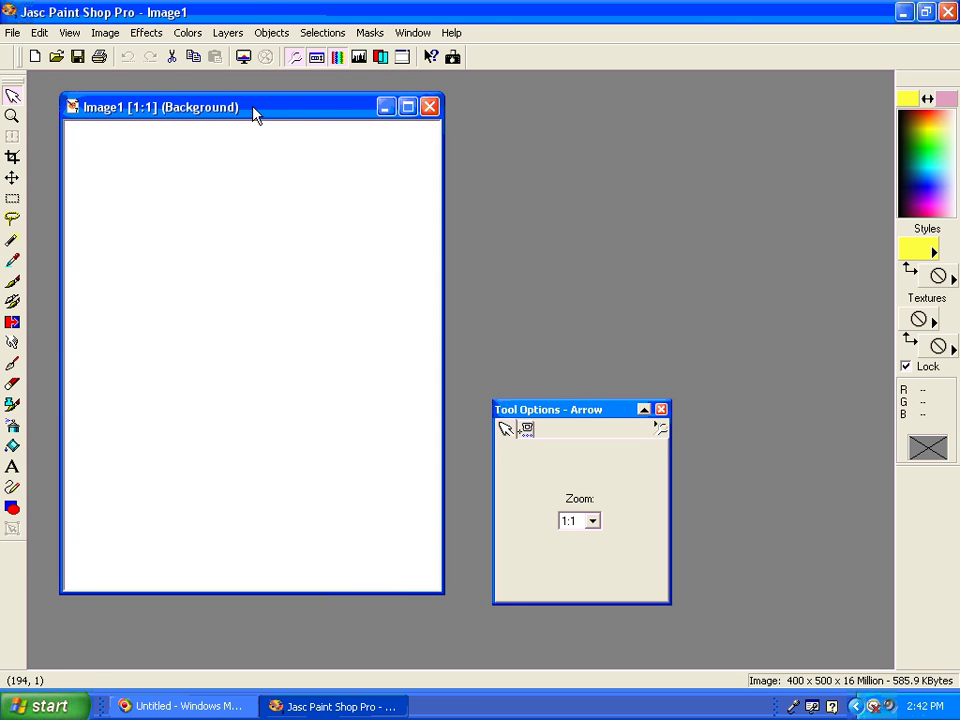
{"action": "left_click_drag", "start_coordinate": [574, 416], "coordinate": [543, 442]}
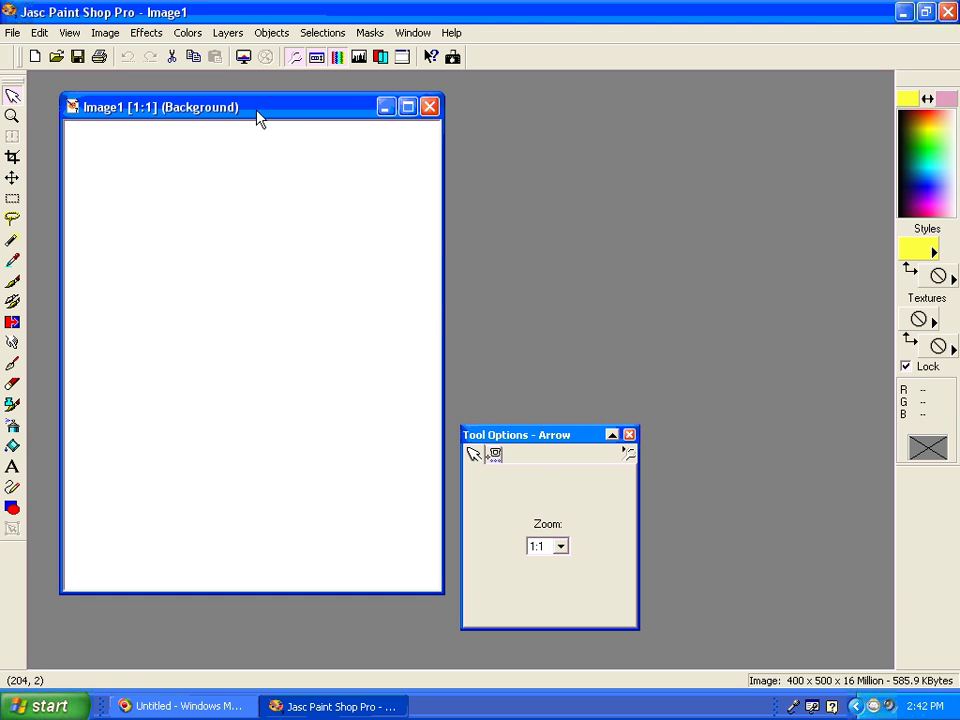
Step: Show the layer palette beside the image and add a new layer named MyBackground
{"action": "left_click", "coordinate": [381, 57]}
{"action": "left_click_drag", "start_coordinate": [576, 316], "coordinate": [580, 162]}
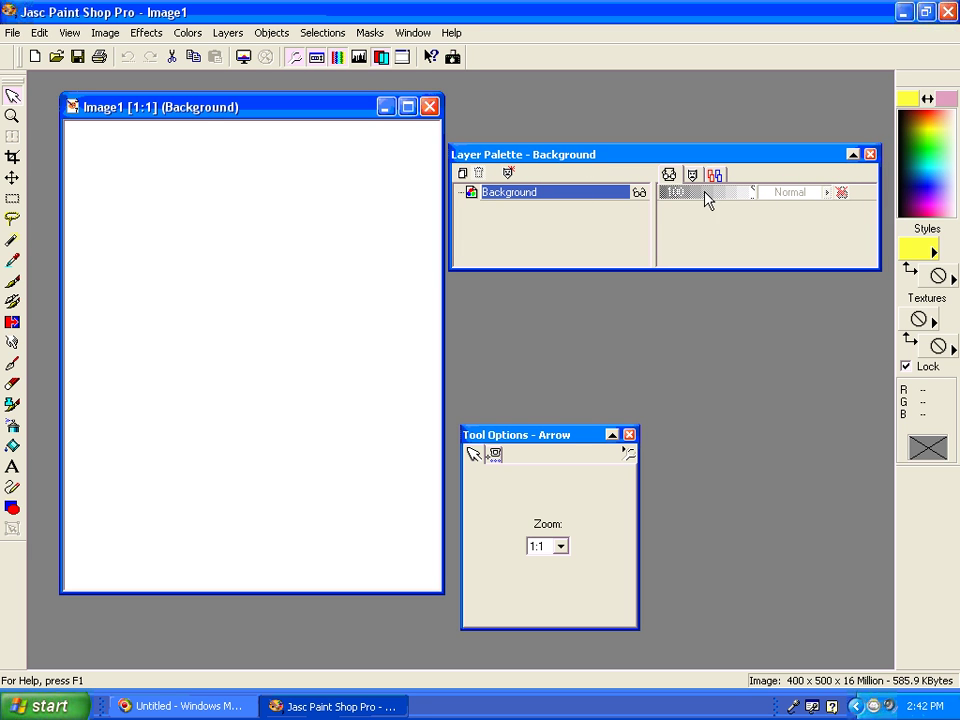
{"action": "left_click", "coordinate": [463, 176]}
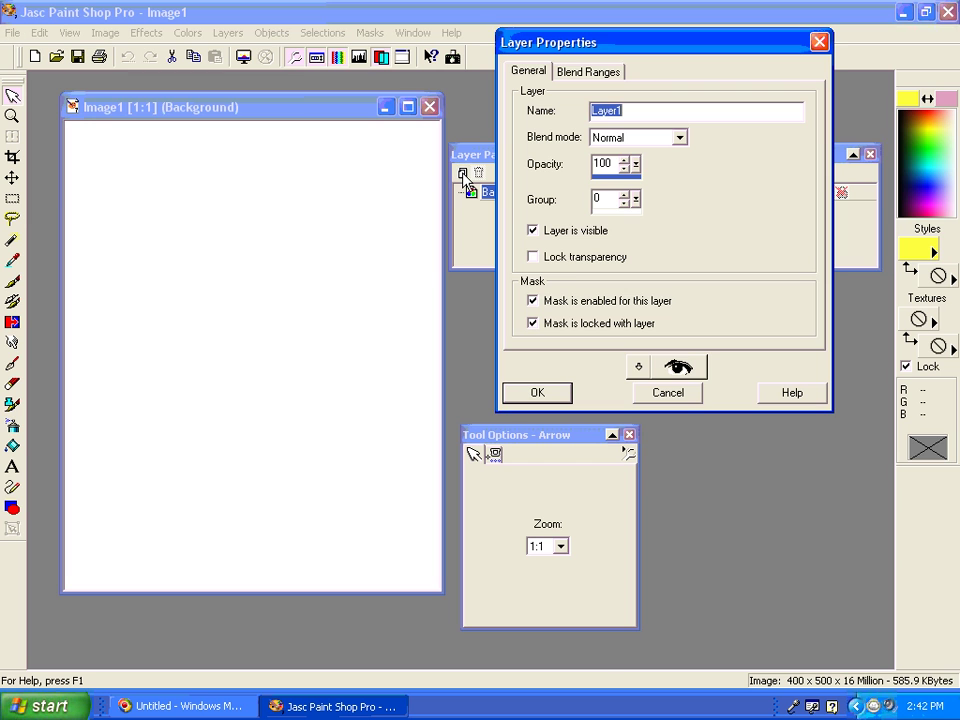
{"action": "type", "text": "MyBackground"}
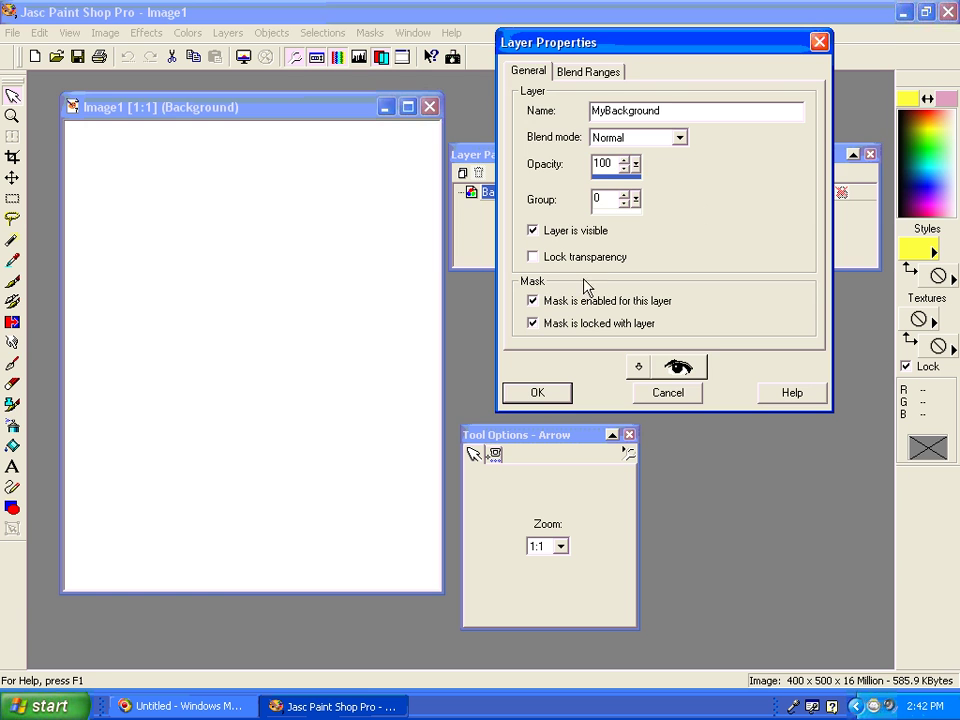
{"action": "left_click", "coordinate": [537, 392]}
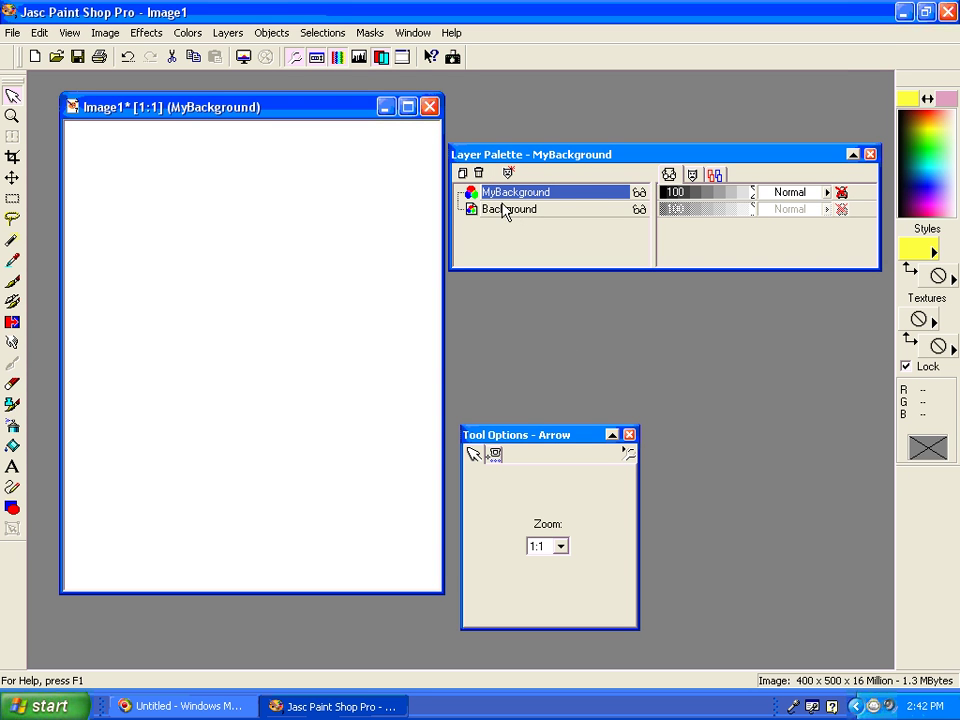
Step: Choose the Flood Fill tool and pick a blue-violet foreground colour
{"action": "left_click", "coordinate": [13, 447]}
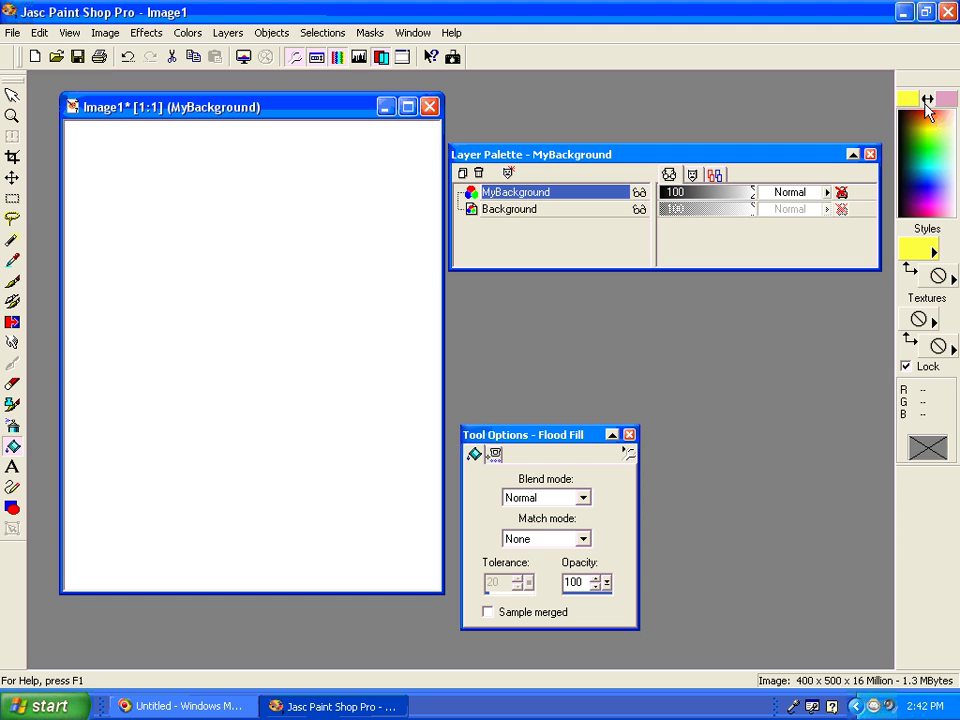
{"action": "left_click", "coordinate": [912, 150]}
{"action": "left_click", "coordinate": [938, 167]}
{"action": "left_click", "coordinate": [936, 150]}
{"action": "left_click", "coordinate": [940, 136]}
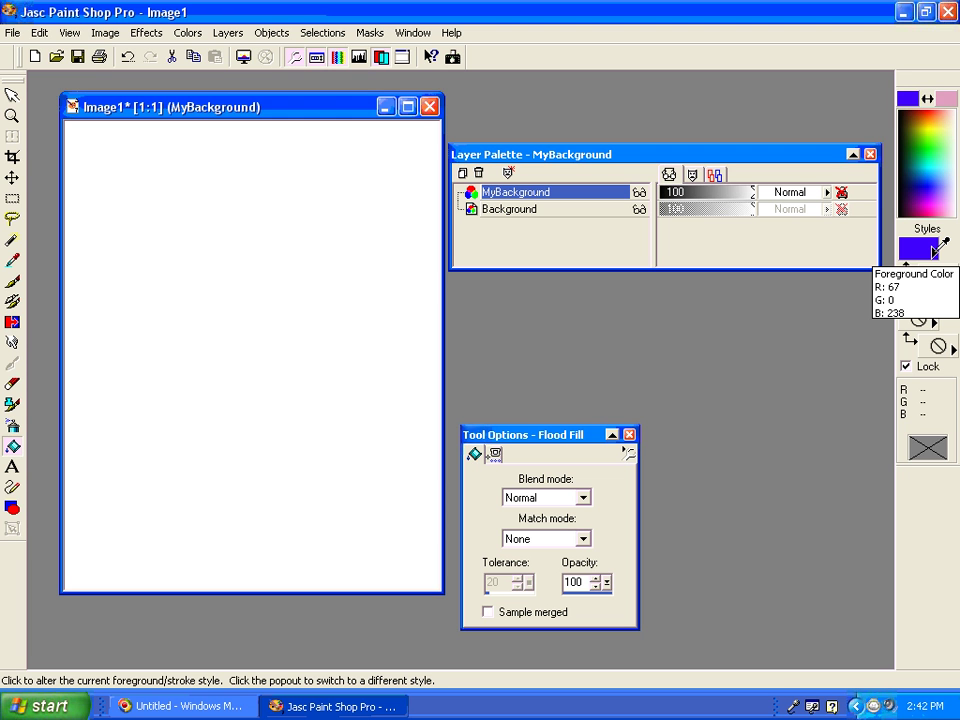
Step: Set the foreground style to an inverted Foreground-Background gradient with the circular style centred at 50, 50
{"action": "left_click", "coordinate": [935, 252]}
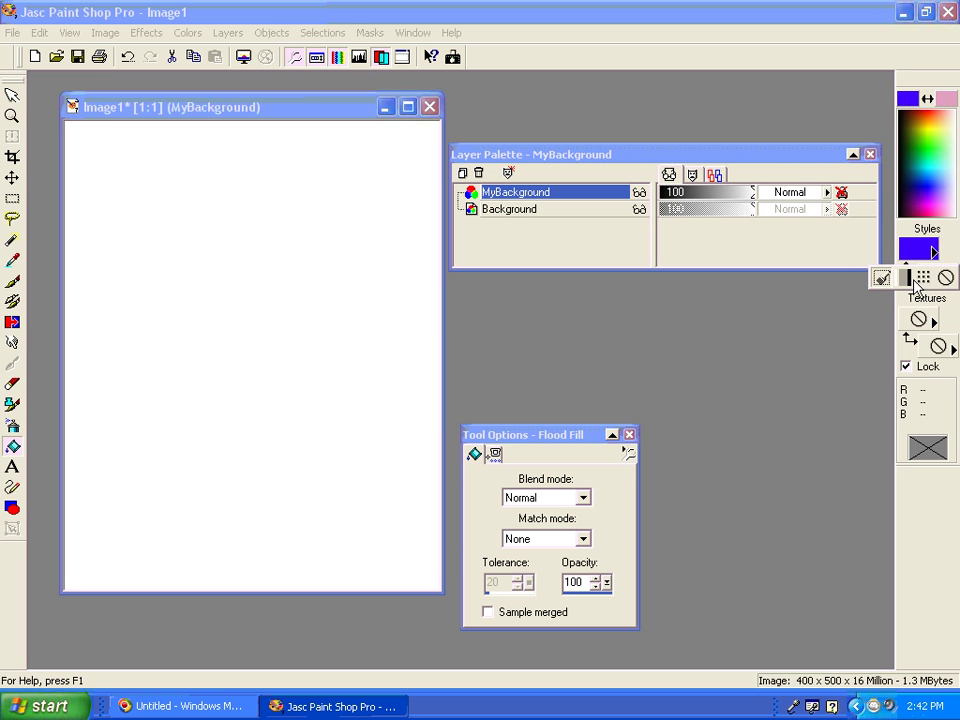
{"action": "left_click", "coordinate": [905, 278]}
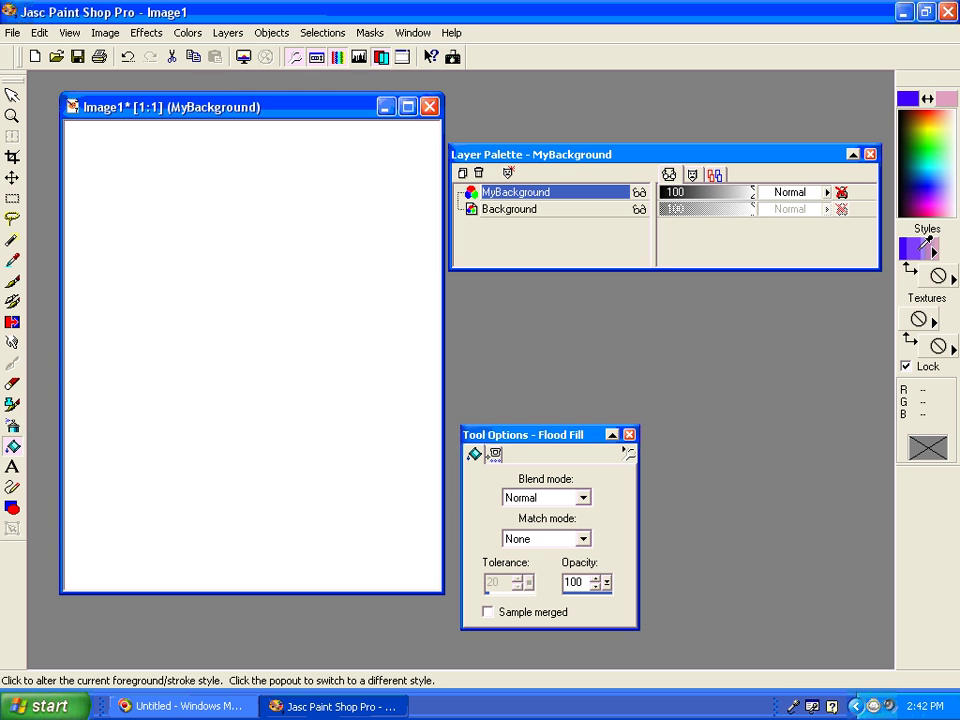
{"action": "left_click", "coordinate": [918, 248]}
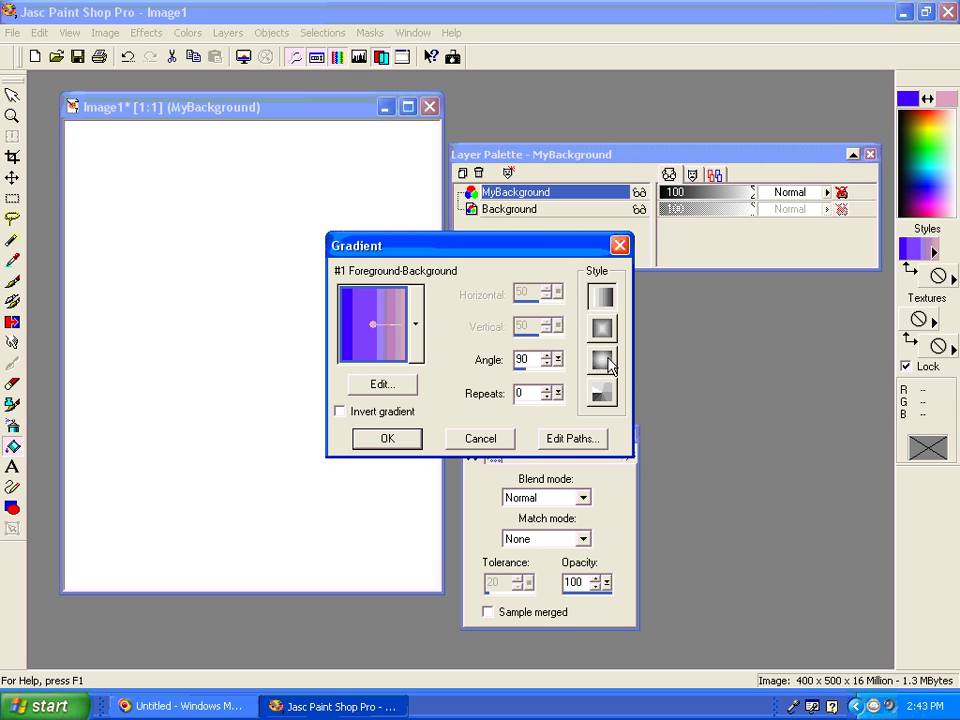
{"action": "left_click", "coordinate": [605, 362]}
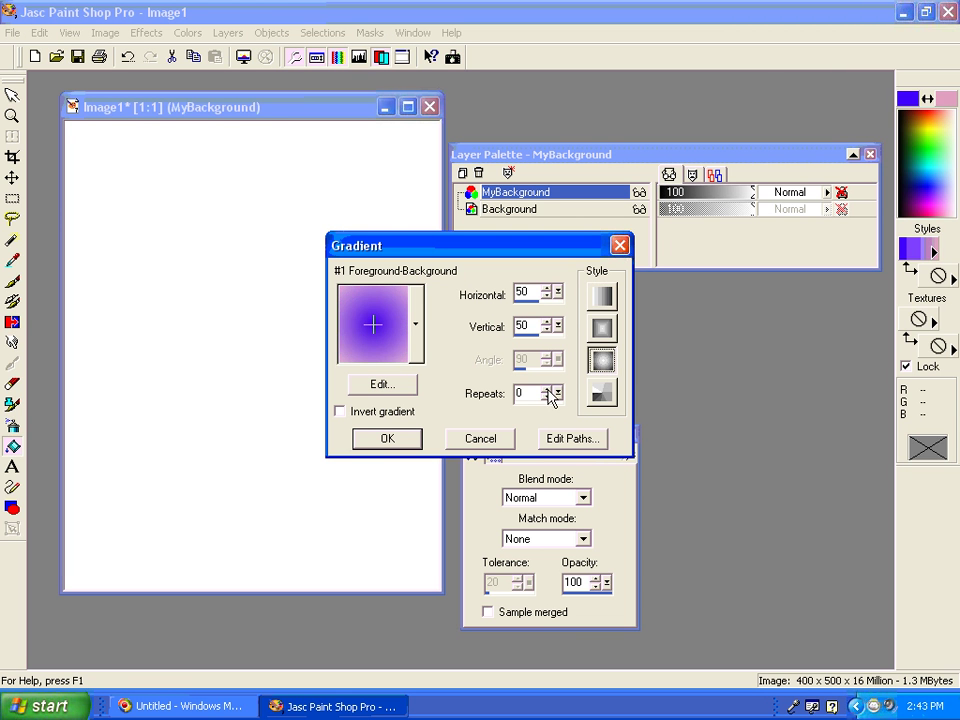
{"action": "left_click", "coordinate": [341, 412]}
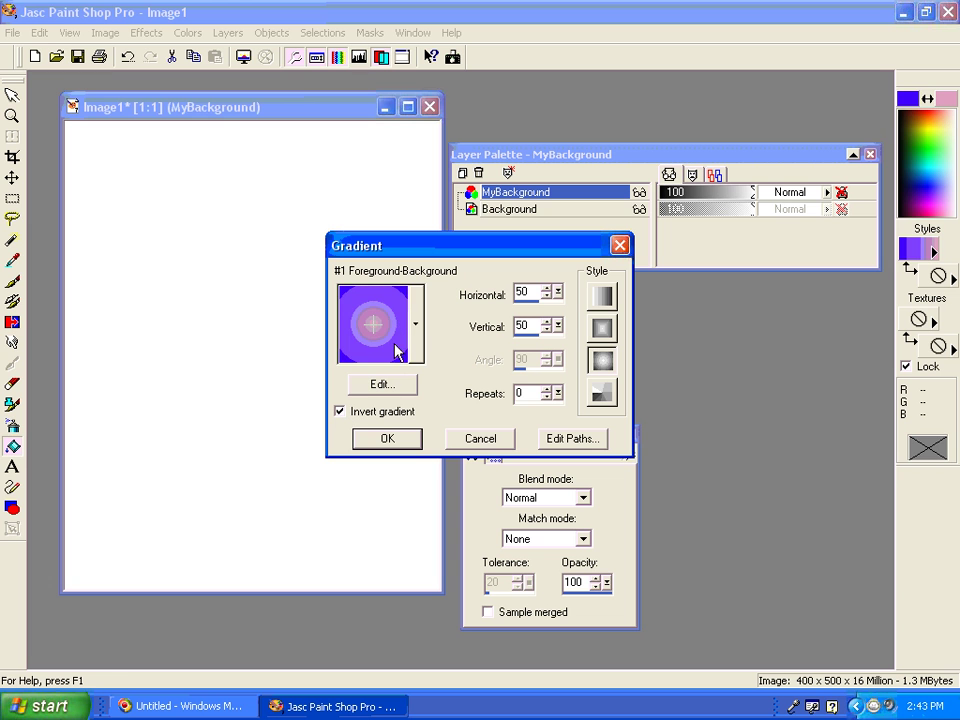
{"action": "left_click", "coordinate": [388, 437]}
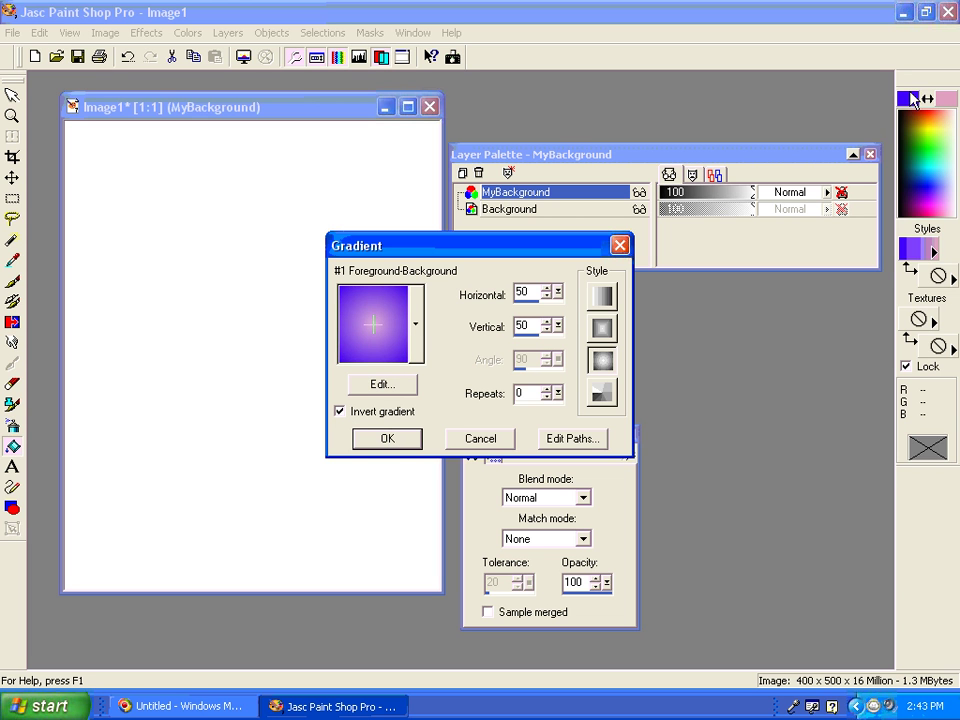
{"action": "left_click", "coordinate": [412, 439]}
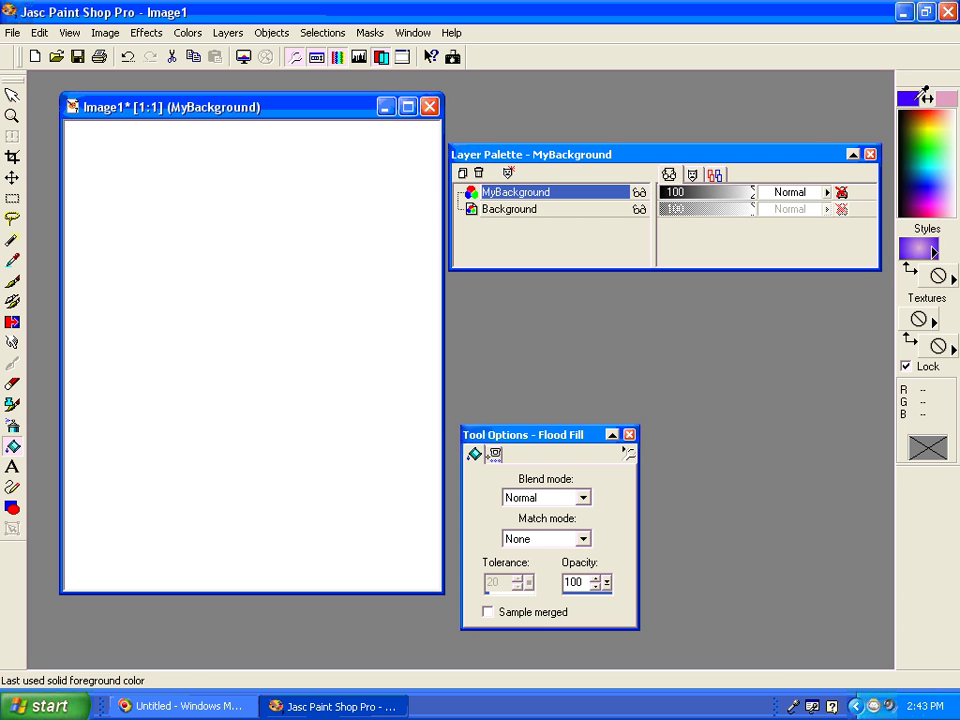
Step: Set the foreground colour to orange and the background colour to white, and flood fill the MyBackground layer with the gradient
{"action": "left_click", "coordinate": [938, 118]}
{"action": "left_click", "coordinate": [947, 100]}
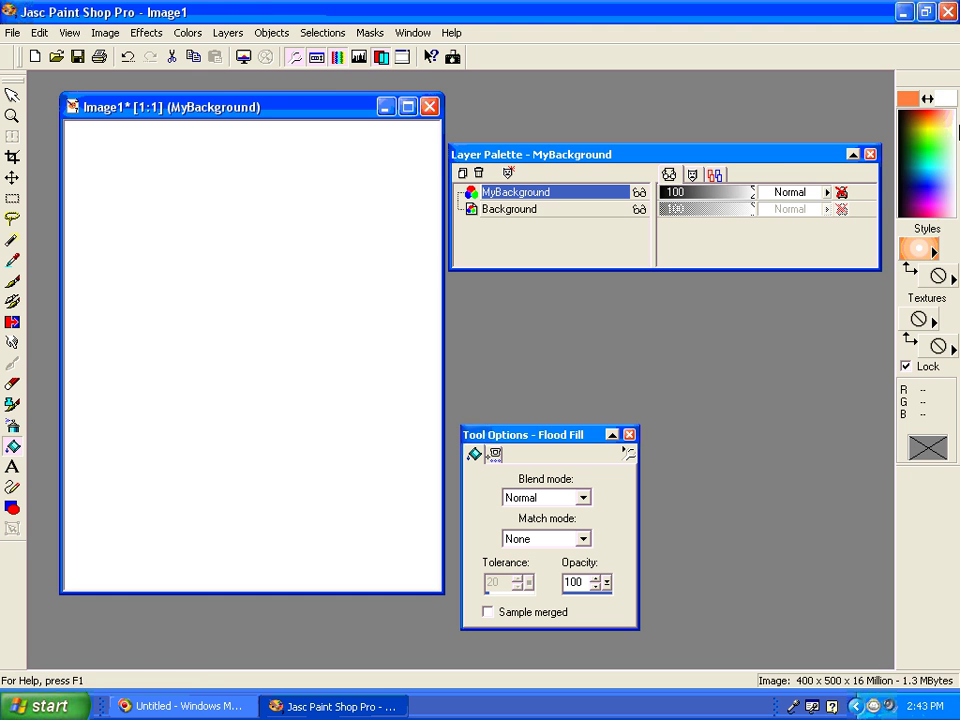
{"action": "right_click", "coordinate": [957, 131]}
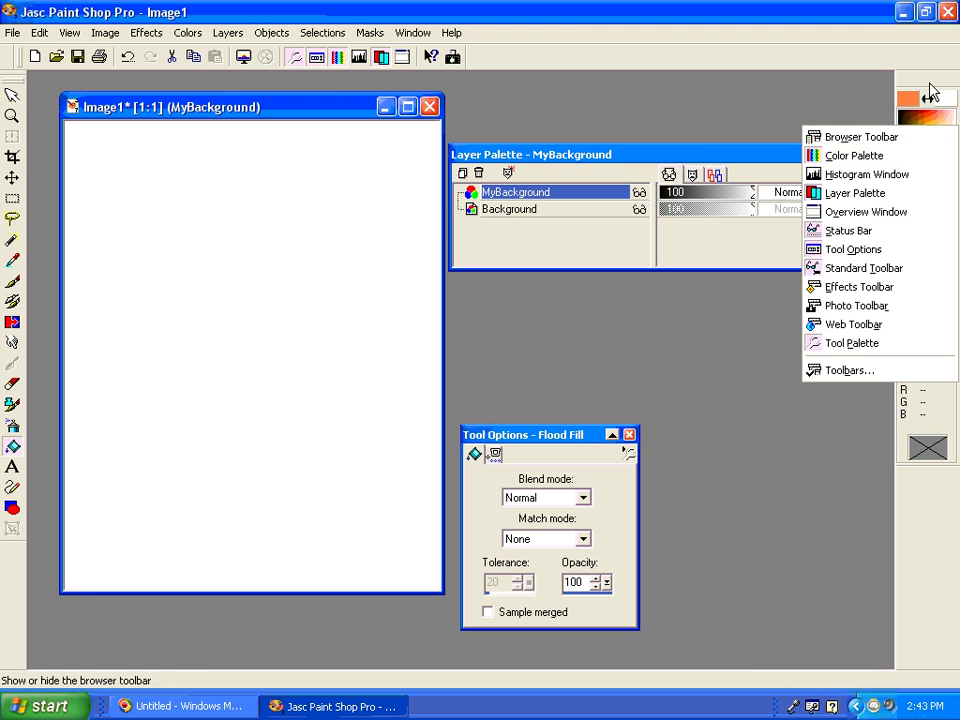
{"action": "left_click", "coordinate": [930, 97]}
{"action": "left_click", "coordinate": [294, 416]}
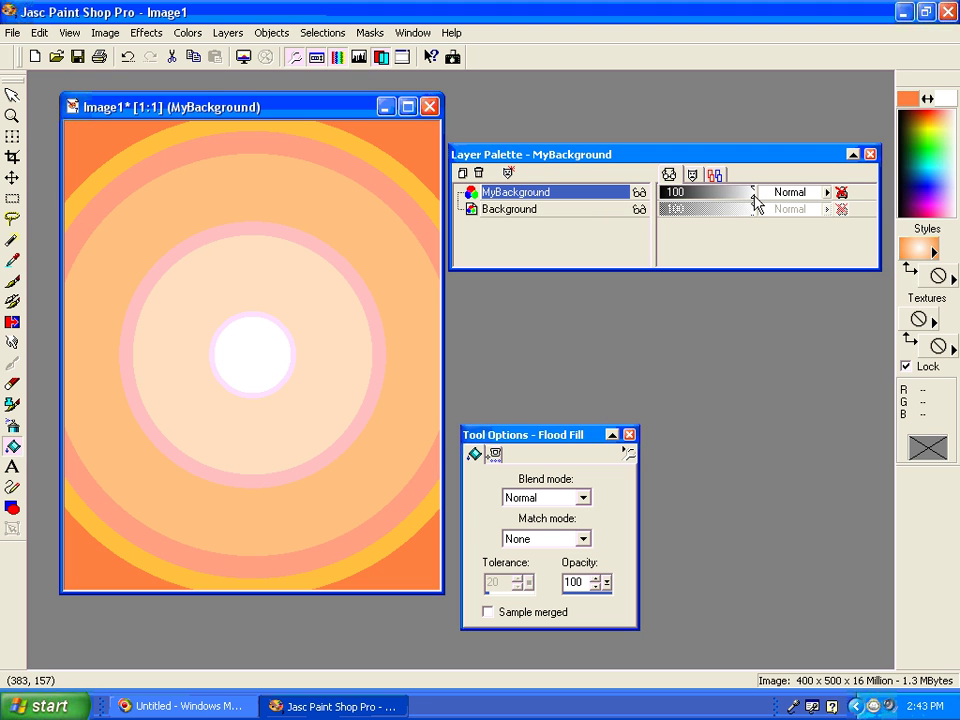
Step: Add a new layer named Magazine Title above MyBackground
{"action": "mouse_move", "coordinate": [754, 197]}
{"action": "left_mouse_down"}
{"action": "mouse_move", "coordinate": [686, 198]}
{"action": "mouse_move", "coordinate": [757, 193]}
{"action": "left_mouse_up"}
{"action": "left_click", "coordinate": [463, 175]}
{"action": "type", "text": "Magazine Title"}
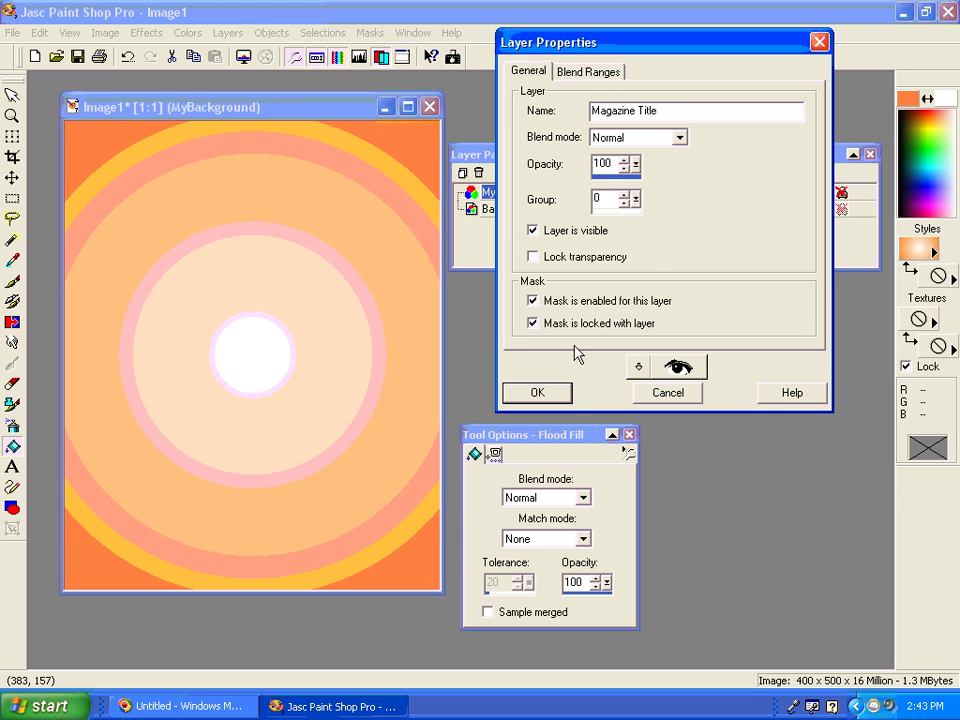
{"action": "left_click", "coordinate": [560, 395]}
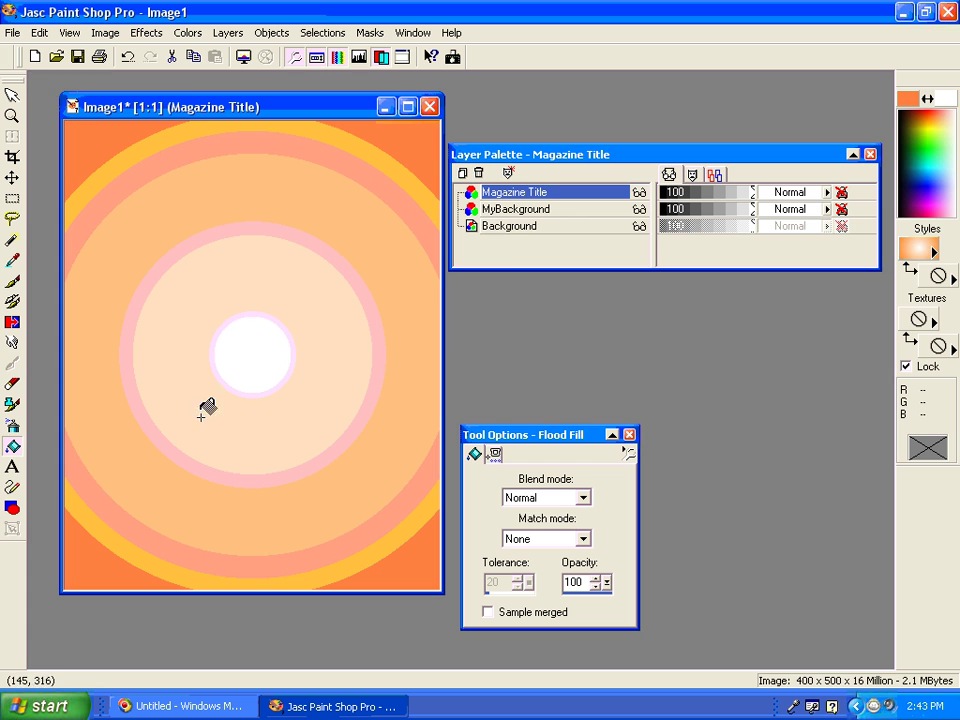
Step: Start a text object on the Magazine Title layer with the text "Guitar World"
{"action": "left_click", "coordinate": [12, 470]}
{"action": "mouse_move", "coordinate": [547, 442]}
{"action": "left_mouse_down"}
{"action": "mouse_move", "coordinate": [579, 451]}
{"action": "mouse_move", "coordinate": [551, 437]}
{"action": "left_mouse_up"}
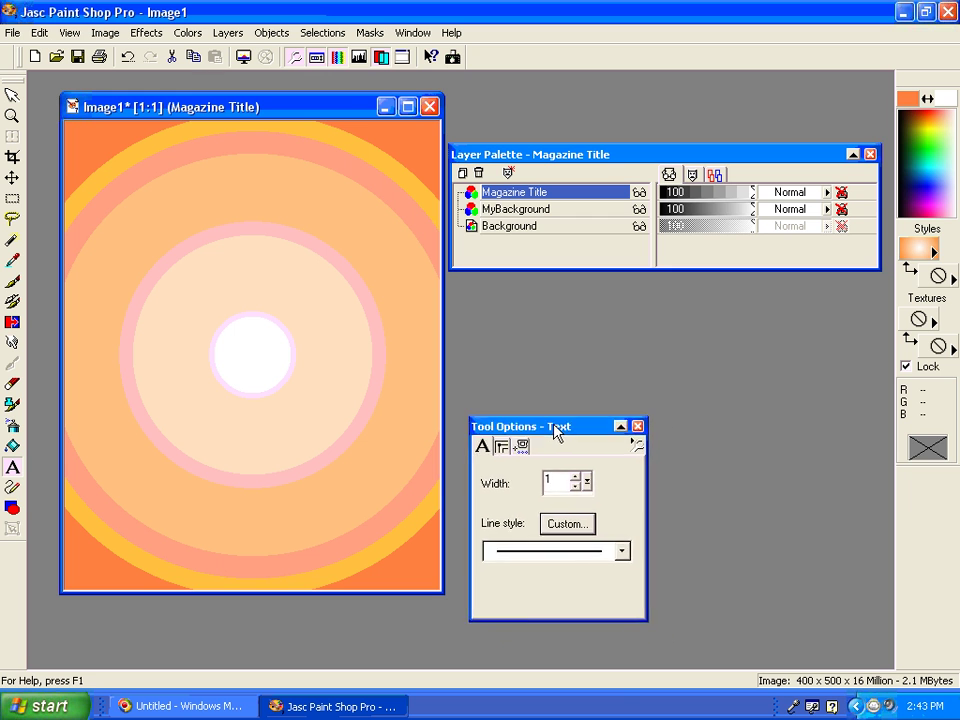
{"action": "left_click", "coordinate": [190, 370]}
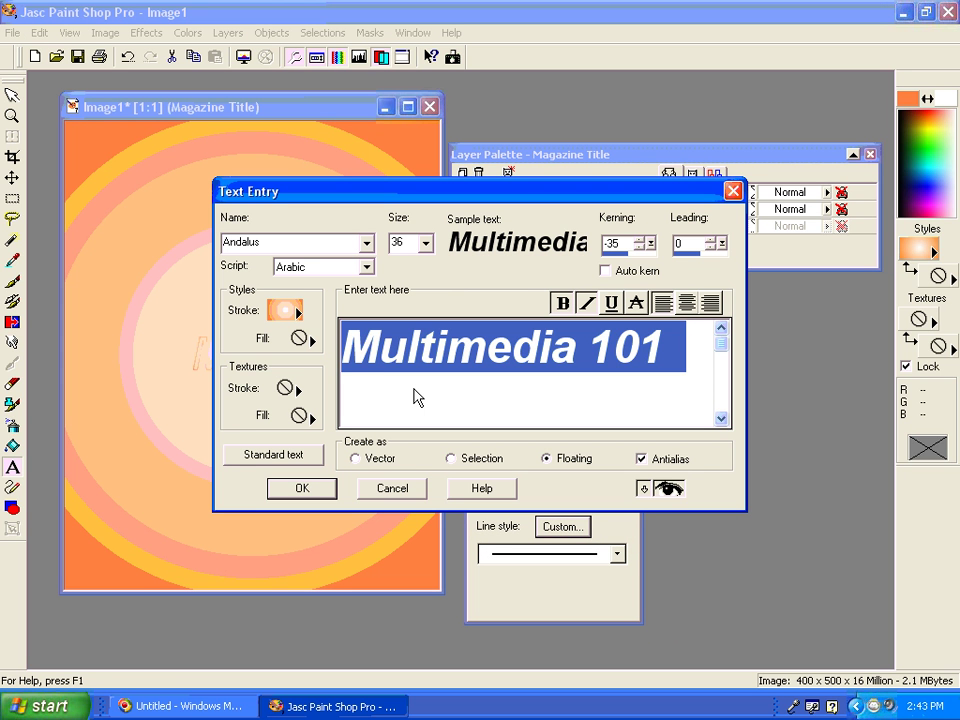
{"action": "type", "text": "Guitar World"}
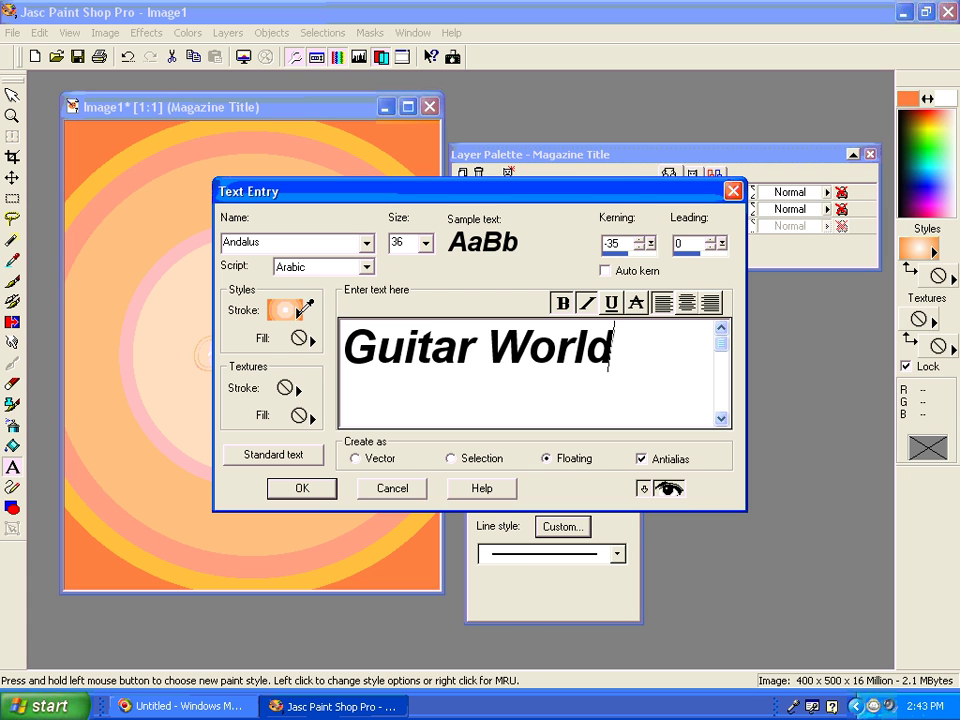
Step: Give the title text a solid orange stroke and a dark maroon fill from the custom colours (#8F2323)
{"action": "left_click", "coordinate": [303, 310]}
{"action": "left_click", "coordinate": [316, 311]}
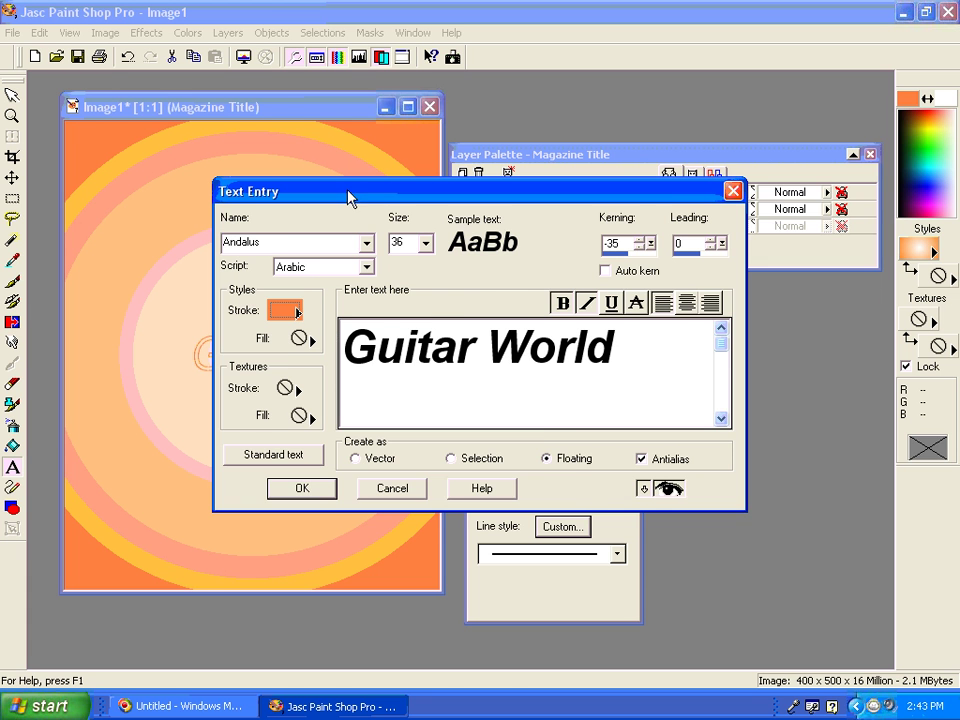
{"action": "left_click_drag", "start_coordinate": [348, 197], "coordinate": [478, 188]}
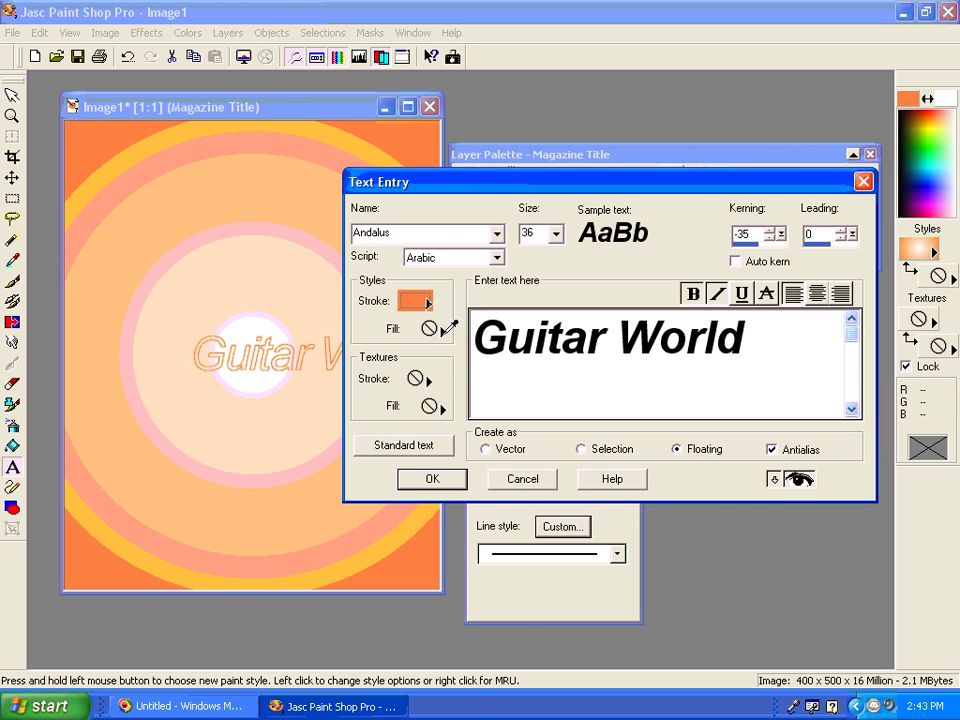
{"action": "left_click", "coordinate": [448, 326]}
{"action": "left_click", "coordinate": [452, 332]}
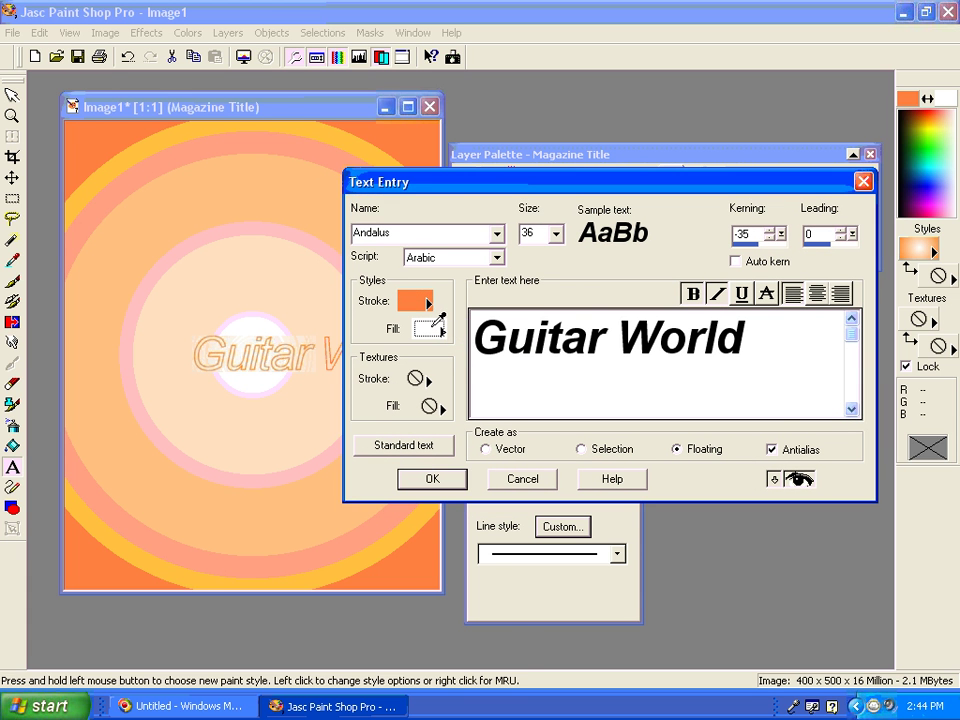
{"action": "left_click", "coordinate": [431, 326]}
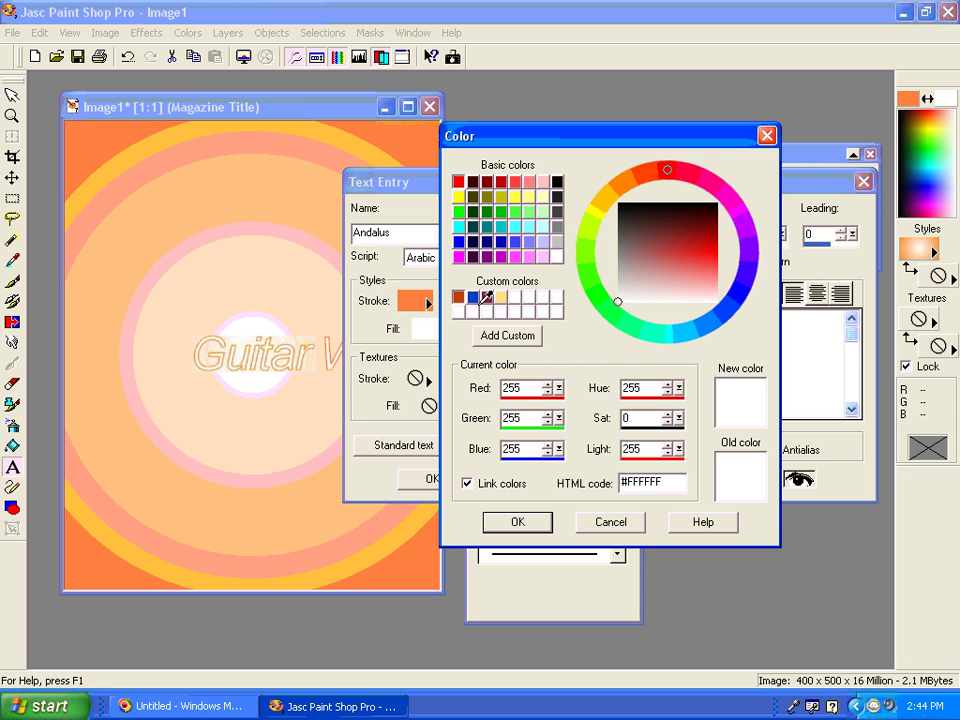
{"action": "left_click", "coordinate": [486, 297]}
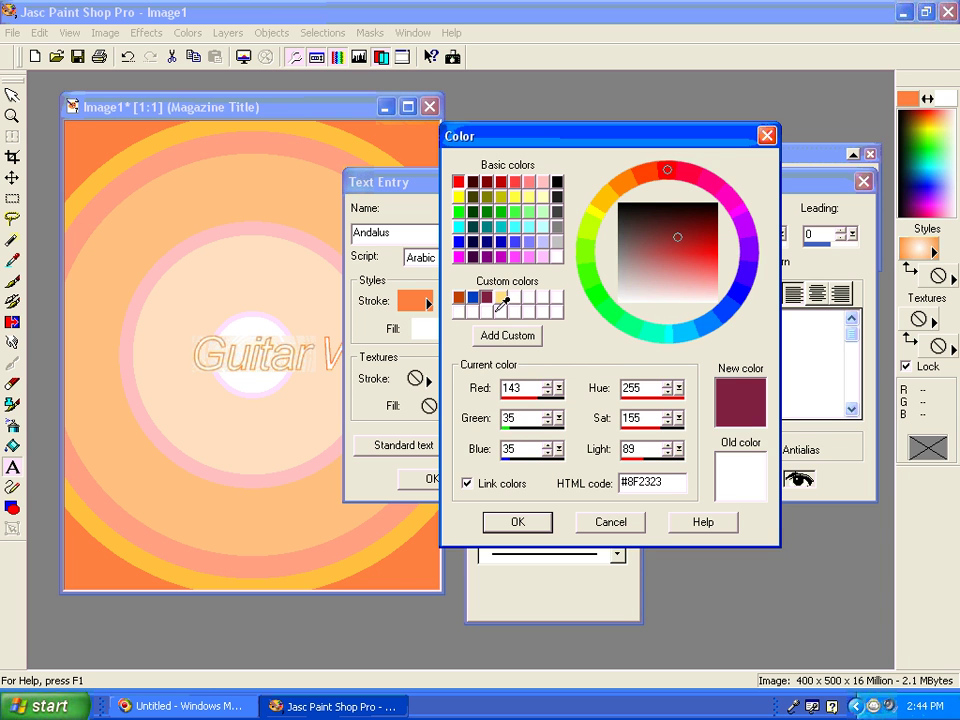
{"action": "left_click", "coordinate": [518, 521]}
Step: Remove the italic formatting from the Guitar World text and set its size to 48
{"action": "left_click_drag", "start_coordinate": [474, 188], "coordinate": [461, 276]}
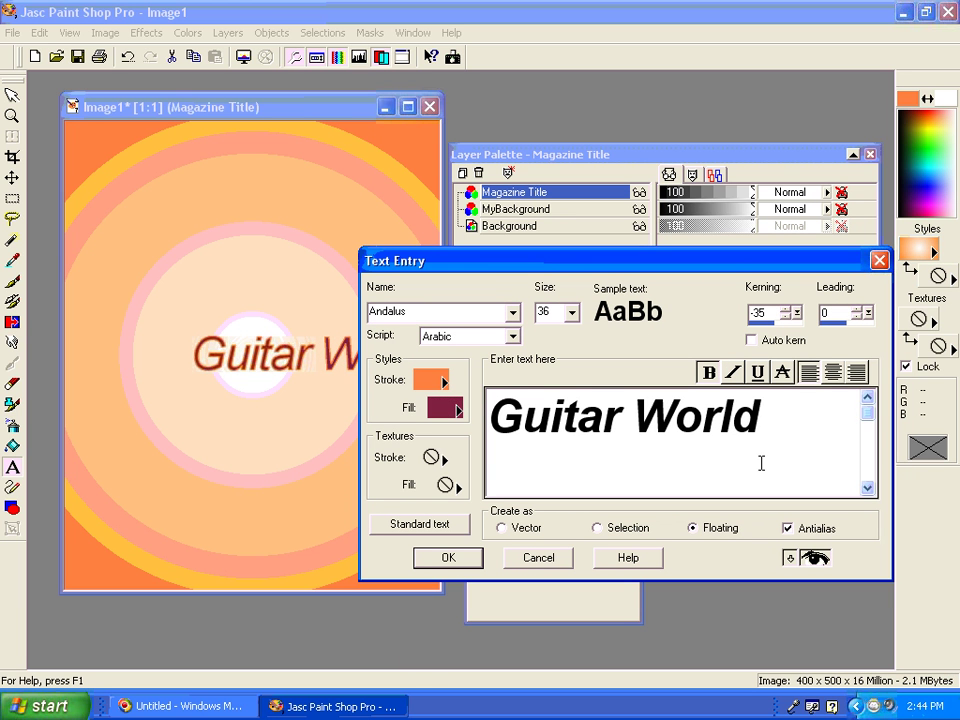
{"action": "left_click_drag", "start_coordinate": [762, 420], "coordinate": [487, 418]}
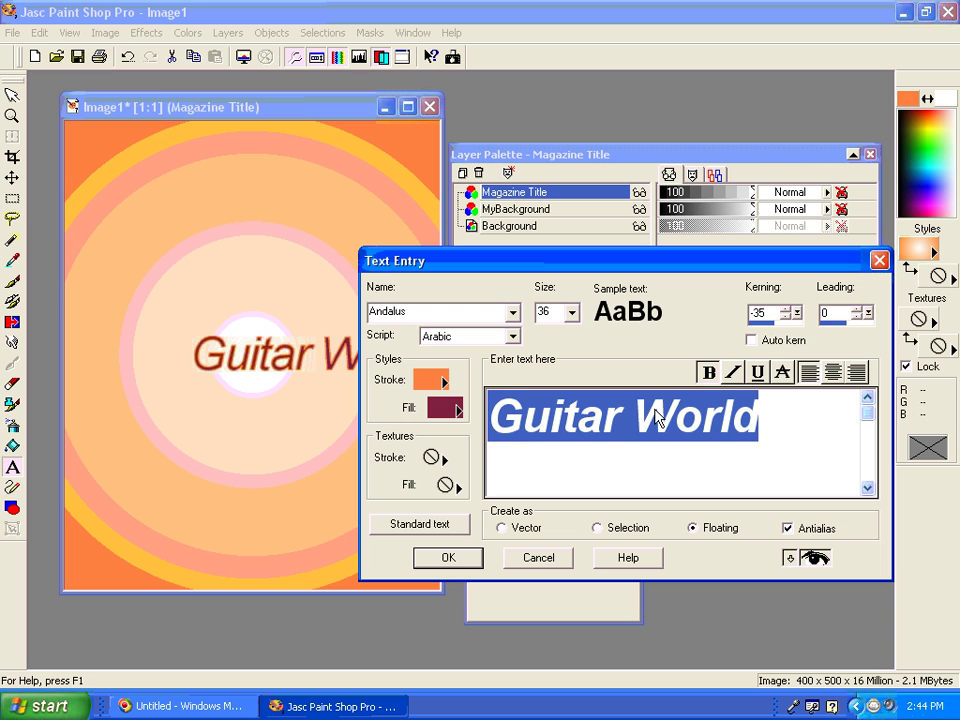
{"action": "left_click", "coordinate": [733, 374]}
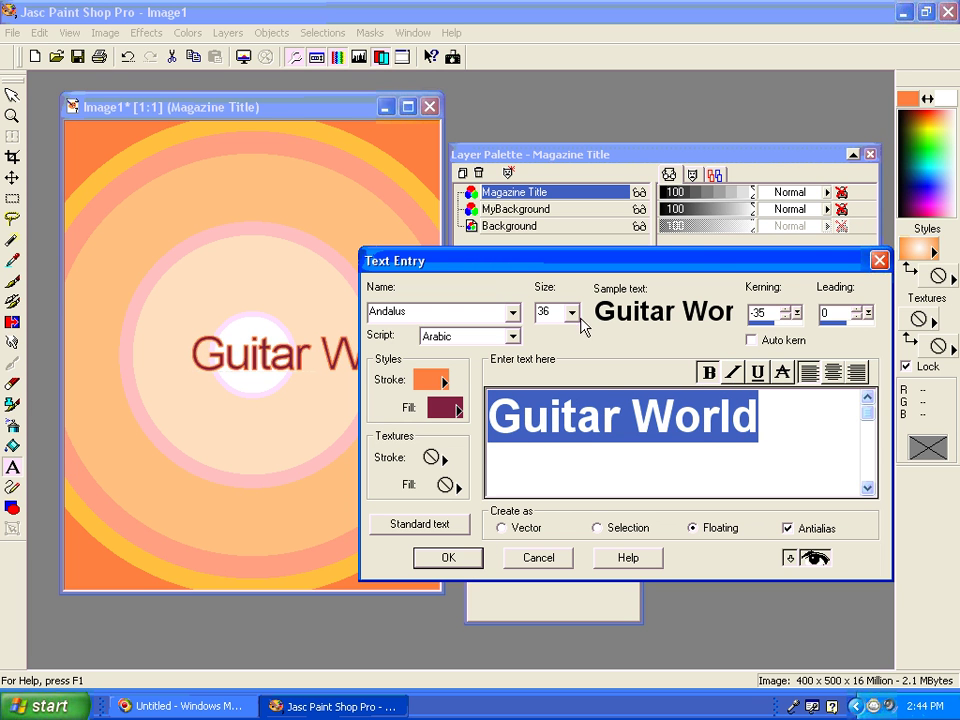
{"action": "left_click_drag", "start_coordinate": [566, 261], "coordinate": [644, 246]}
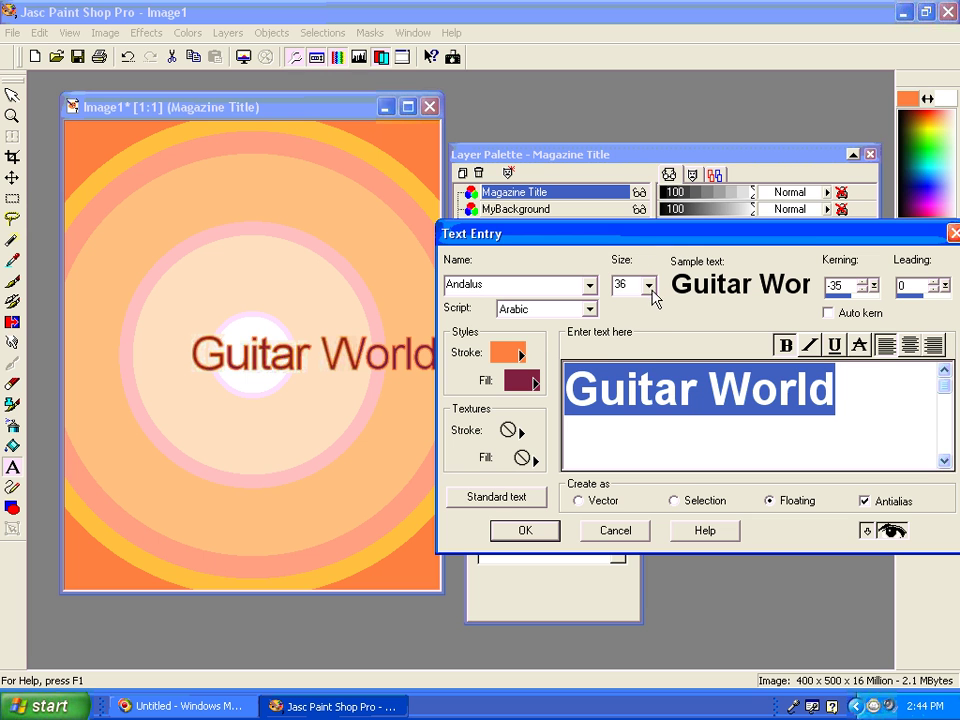
{"action": "left_click", "coordinate": [648, 286]}
{"action": "left_click", "coordinate": [620, 410]}
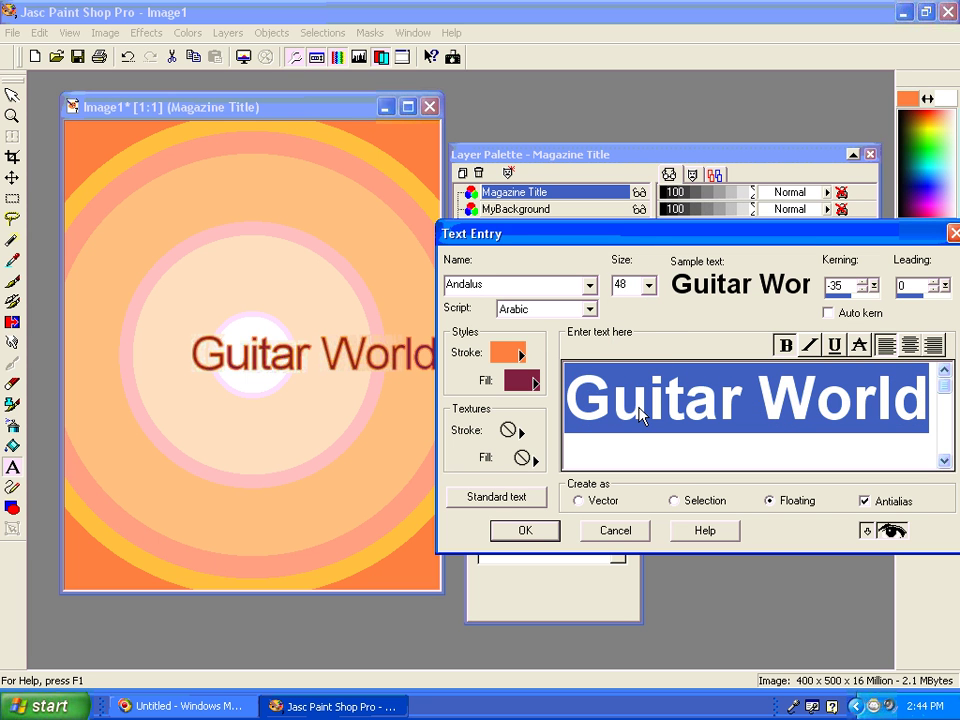
Step: Place the bold Guitar World text as a floating selection and move it to the top centre of the cover
{"action": "left_click", "coordinate": [786, 345]}
{"action": "left_click", "coordinate": [786, 345]}
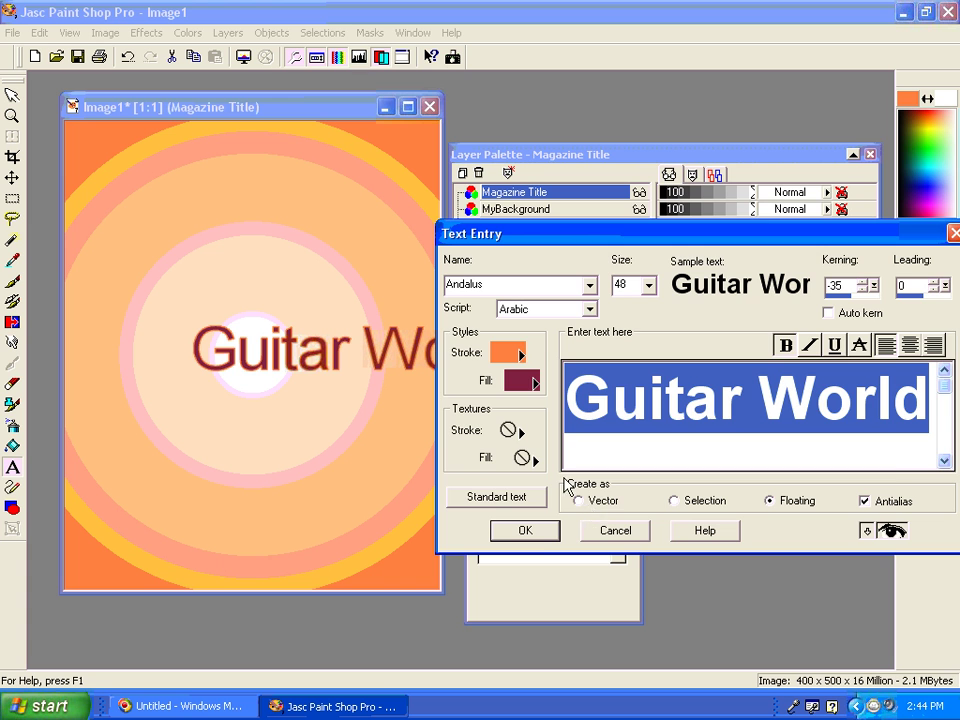
{"action": "left_click", "coordinate": [525, 531]}
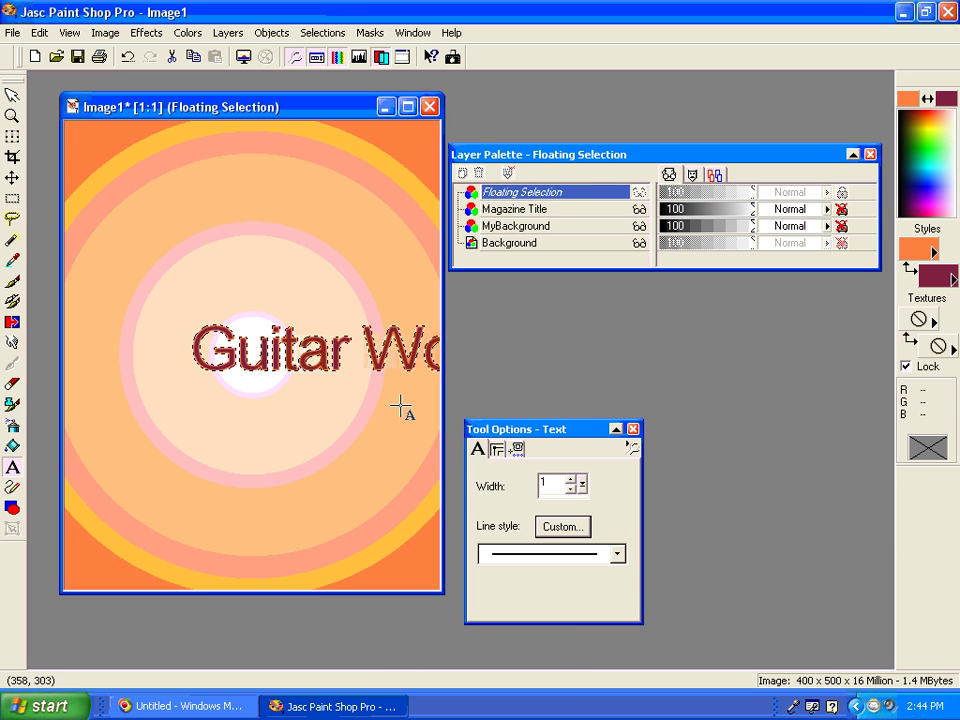
{"action": "left_click_drag", "start_coordinate": [375, 356], "coordinate": [262, 161]}
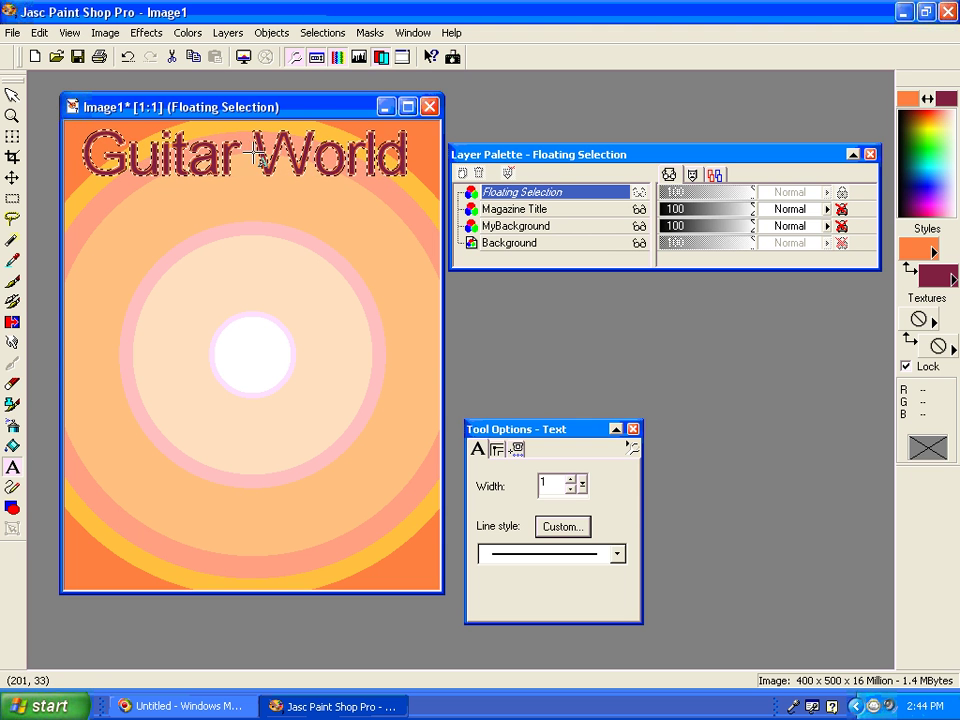
{"action": "key", "text": "ctrl+shift+m"}
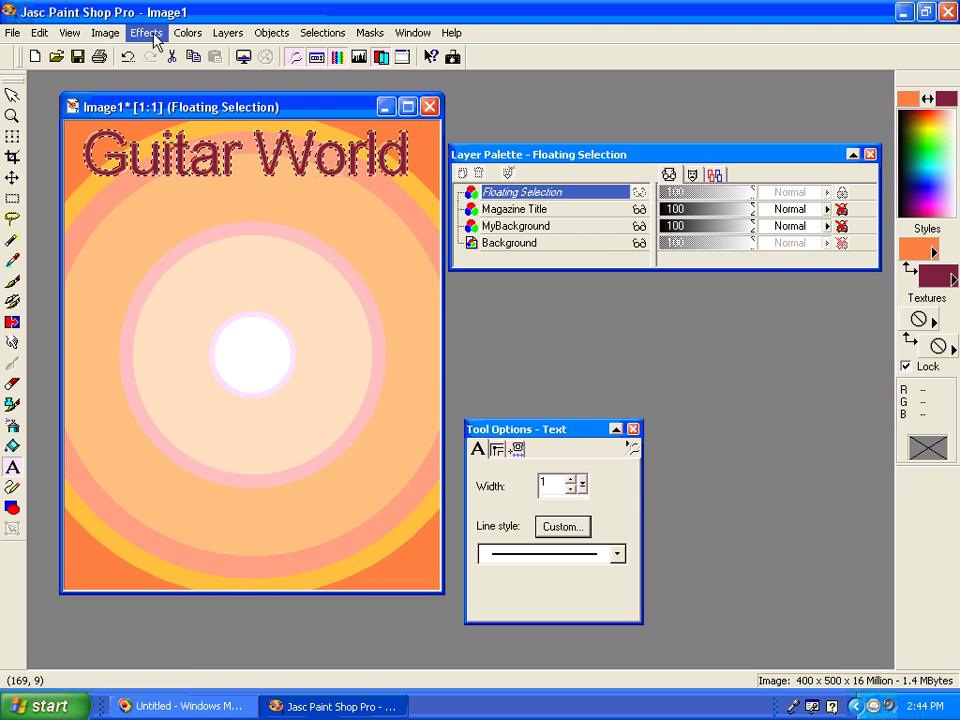
Step: Start a 3D Drop Shadow effect on the floating Guitar World text with a black shadow colour
{"action": "left_click", "coordinate": [150, 33]}
{"action": "mouse_move", "coordinate": [203, 187]}
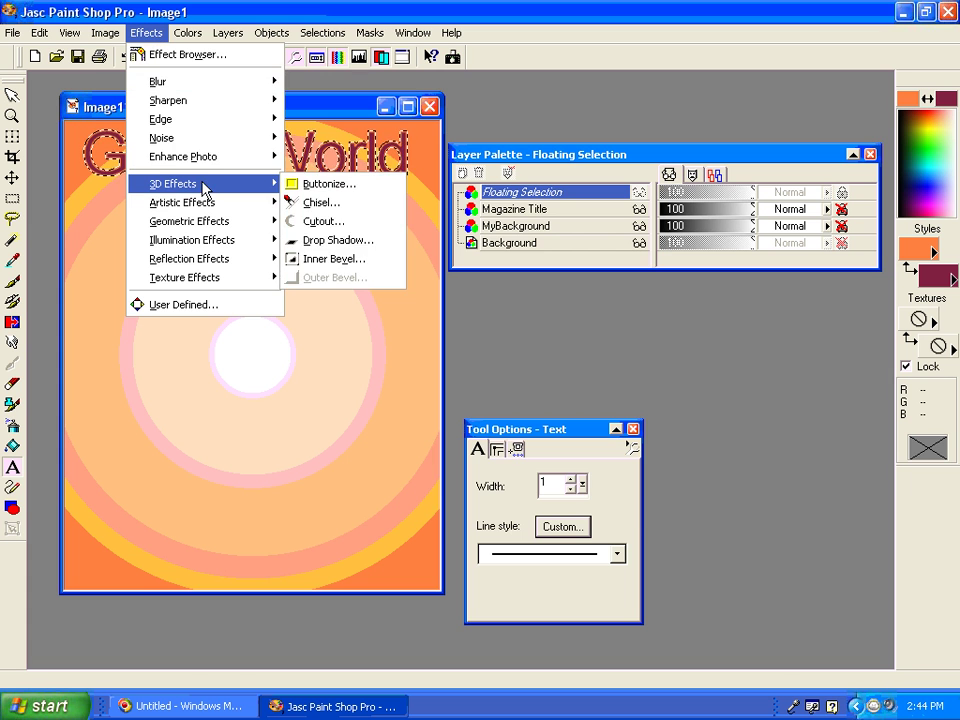
{"action": "left_click", "coordinate": [336, 241]}
{"action": "left_click", "coordinate": [567, 454]}
{"action": "left_click", "coordinate": [514, 225]}
{"action": "left_click", "coordinate": [505, 249]}
{"action": "left_click", "coordinate": [392, 533]}
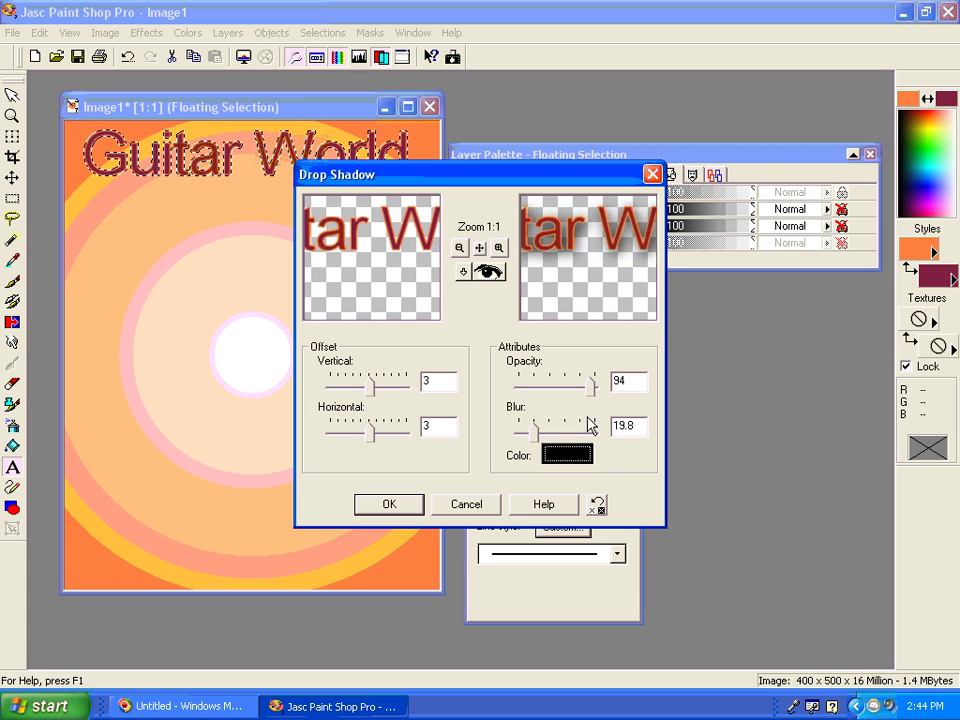
Step: Apply the title's shadow with vertical offset 9, horizontal offset 6, opacity 100 and blur 12.3, and deselect the text
{"action": "left_click_drag", "start_coordinate": [536, 433], "coordinate": [528, 437]}
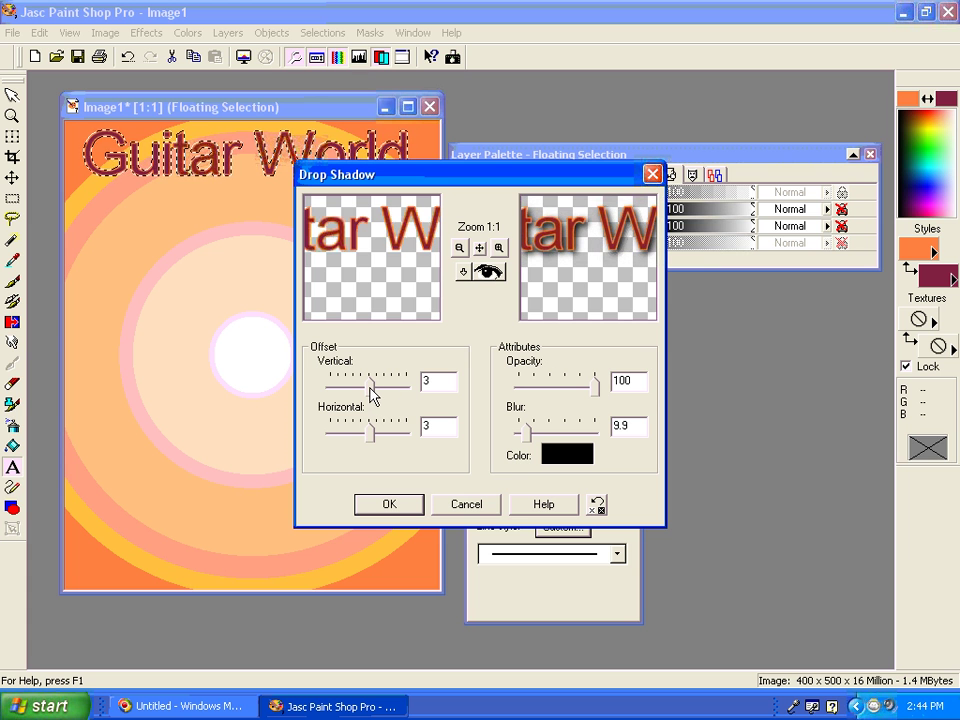
{"action": "left_click_drag", "start_coordinate": [370, 387], "coordinate": [373, 388]}
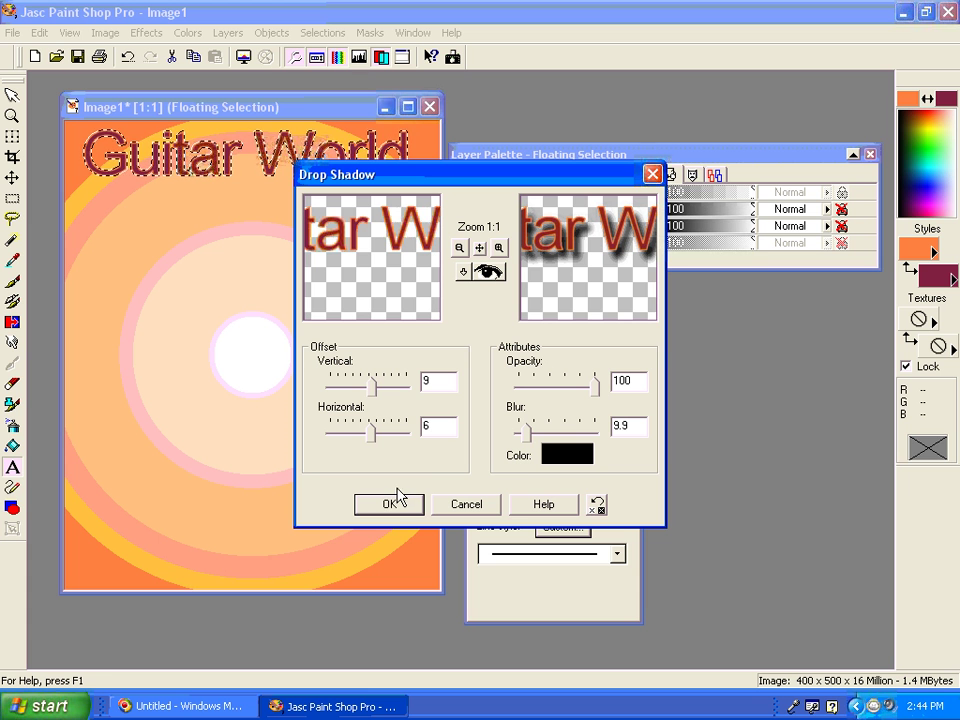
{"action": "left_click_drag", "start_coordinate": [528, 437], "coordinate": [531, 437]}
{"action": "left_click", "coordinate": [389, 504]}
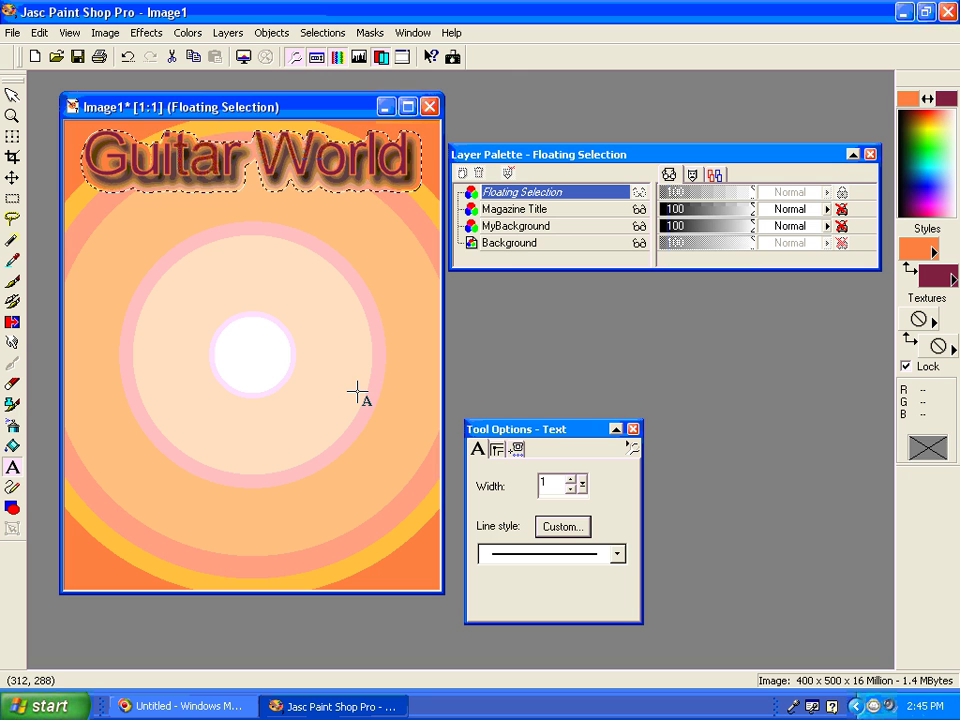
{"action": "left_click", "coordinate": [320, 33]}
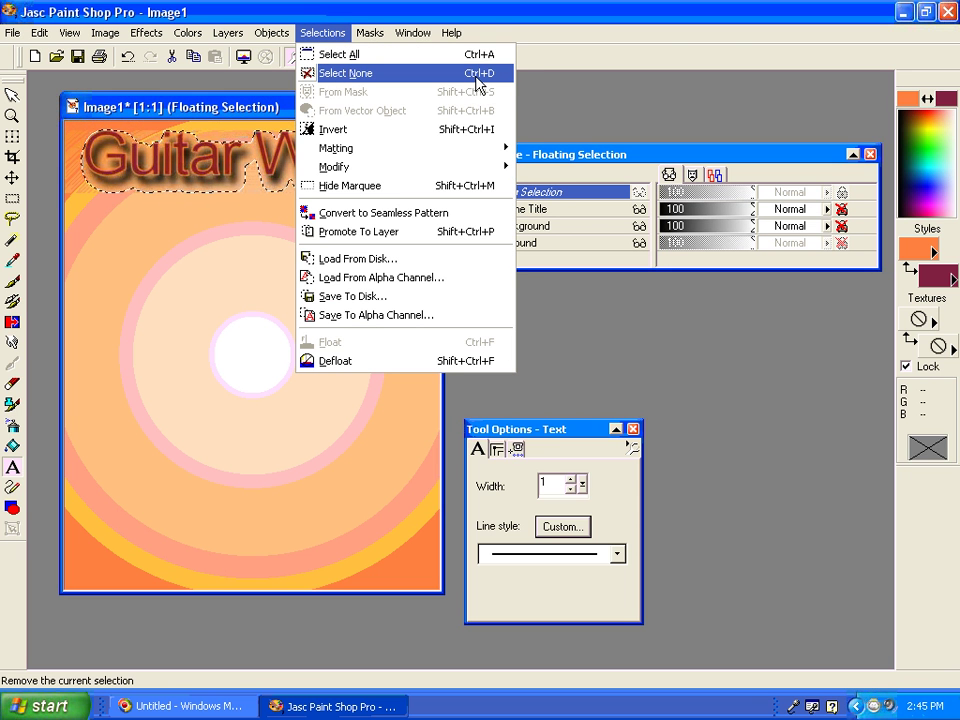
{"action": "left_click", "coordinate": [478, 80]}
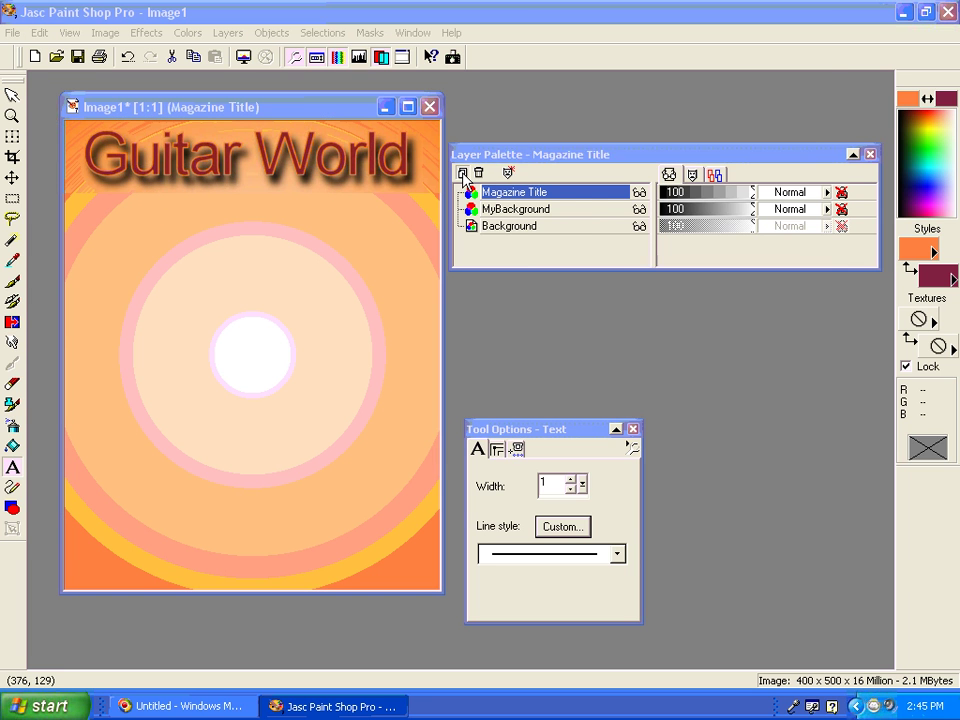
Step: Add a new layer named TopBorder above Magazine Title
{"action": "left_click", "coordinate": [463, 175]}
{"action": "type", "text": "TopBorder"}
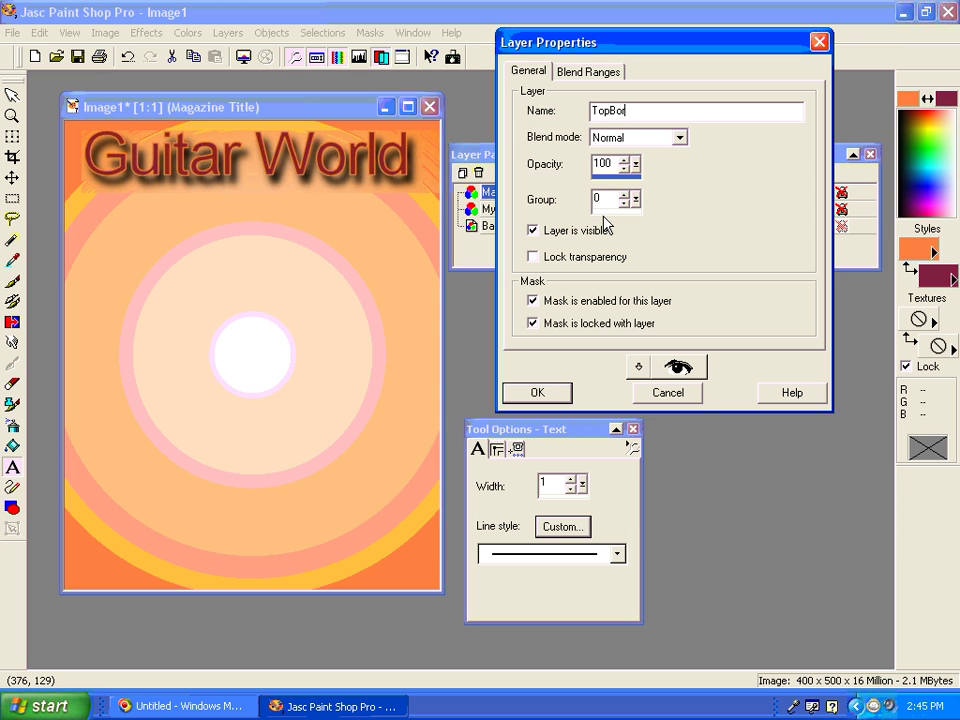
{"action": "left_click", "coordinate": [537, 392]}
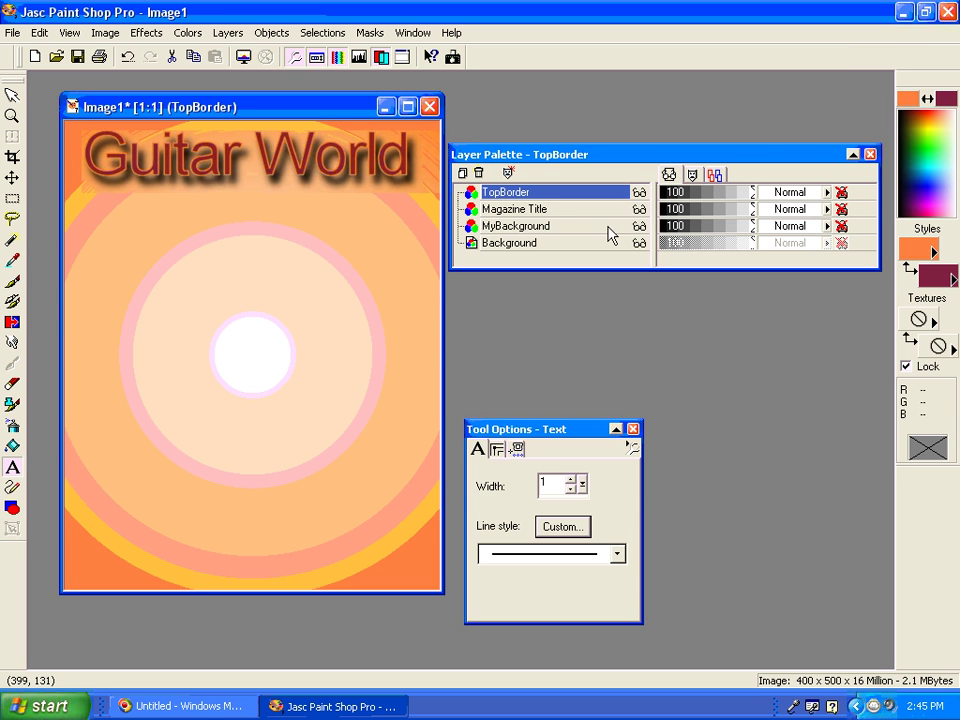
Step: Hide the TopBorder, Magazine Title and MyBackground layers
{"action": "left_click", "coordinate": [639, 192]}
{"action": "left_click", "coordinate": [639, 209]}
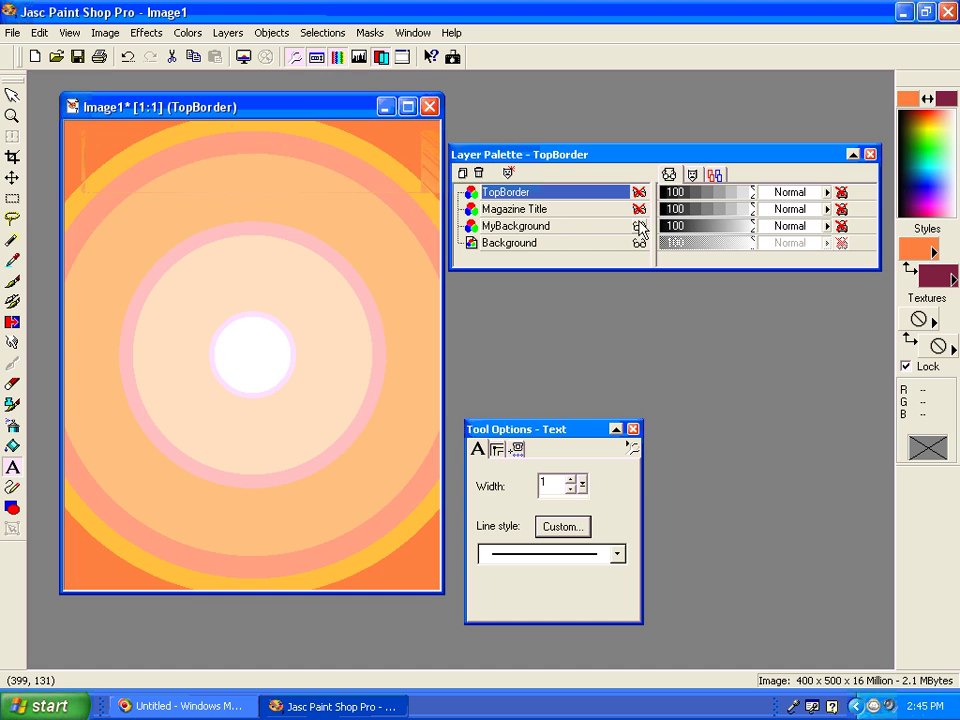
{"action": "left_click", "coordinate": [639, 226]}
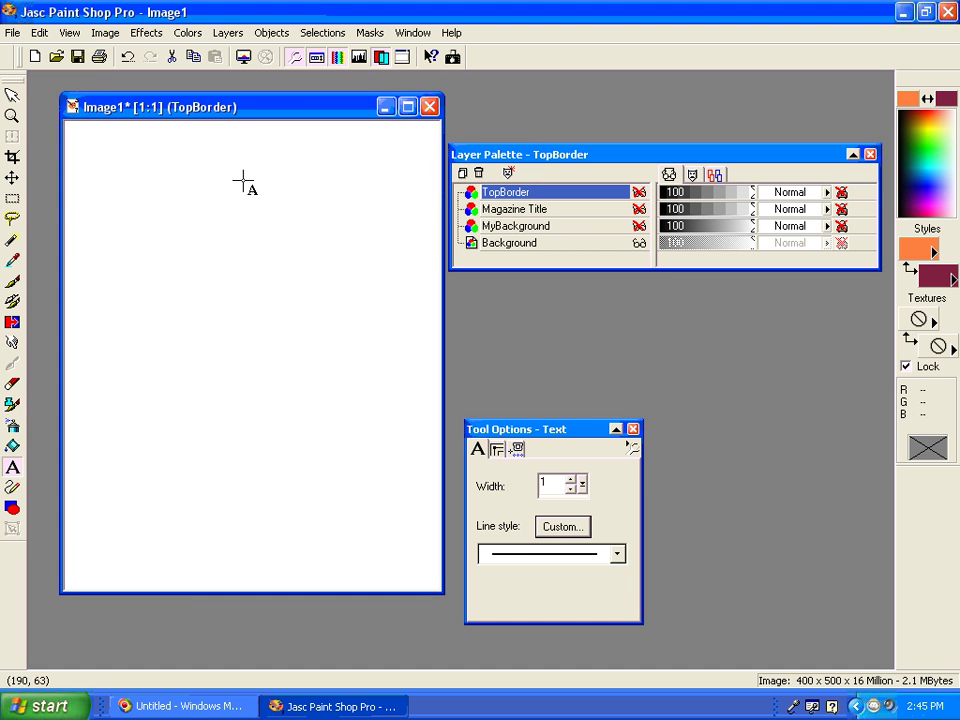
Step: Draw a full-width rectangular selection about 403 × 76 pixels, starting at the canvas's top-left corner
{"action": "left_click", "coordinate": [12, 200]}
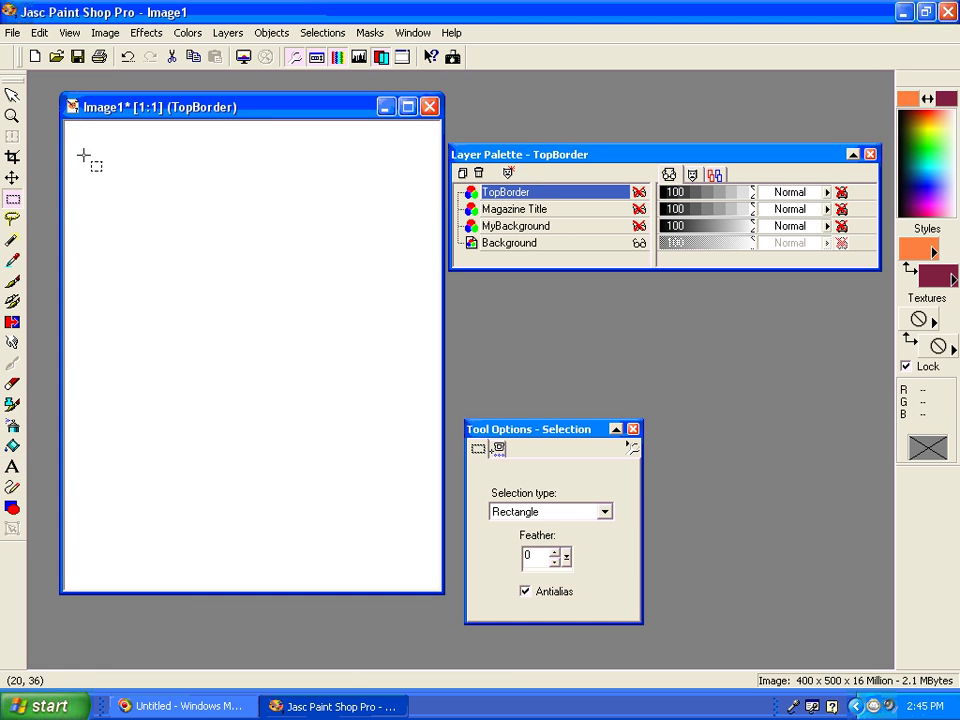
{"action": "left_click_drag", "start_coordinate": [516, 433], "coordinate": [516, 392]}
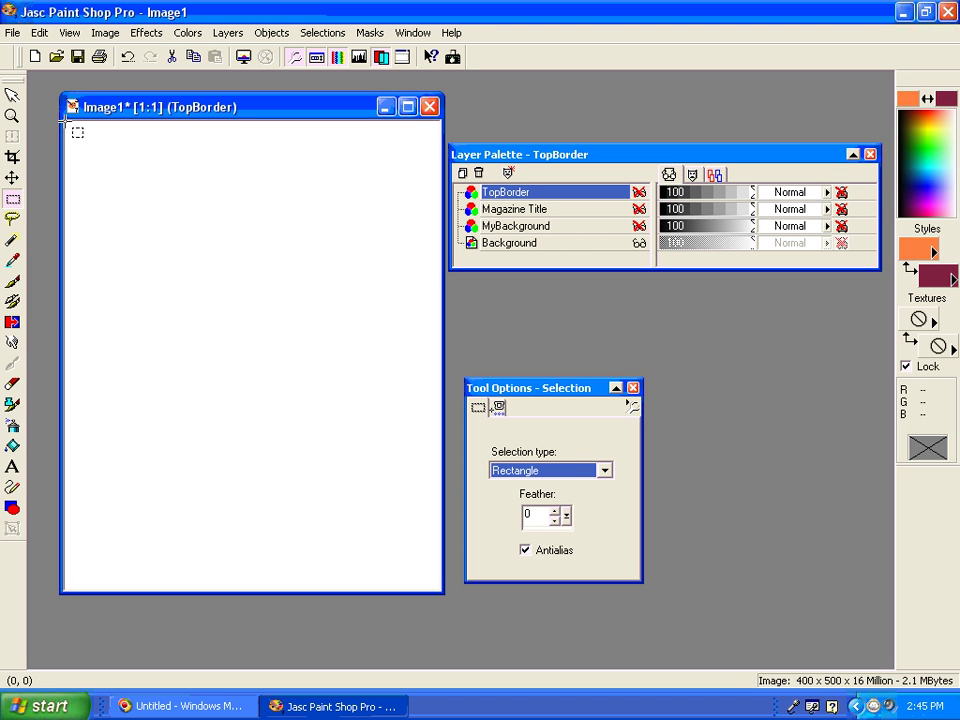
{"action": "left_click_drag", "start_coordinate": [65, 121], "coordinate": [468, 197]}
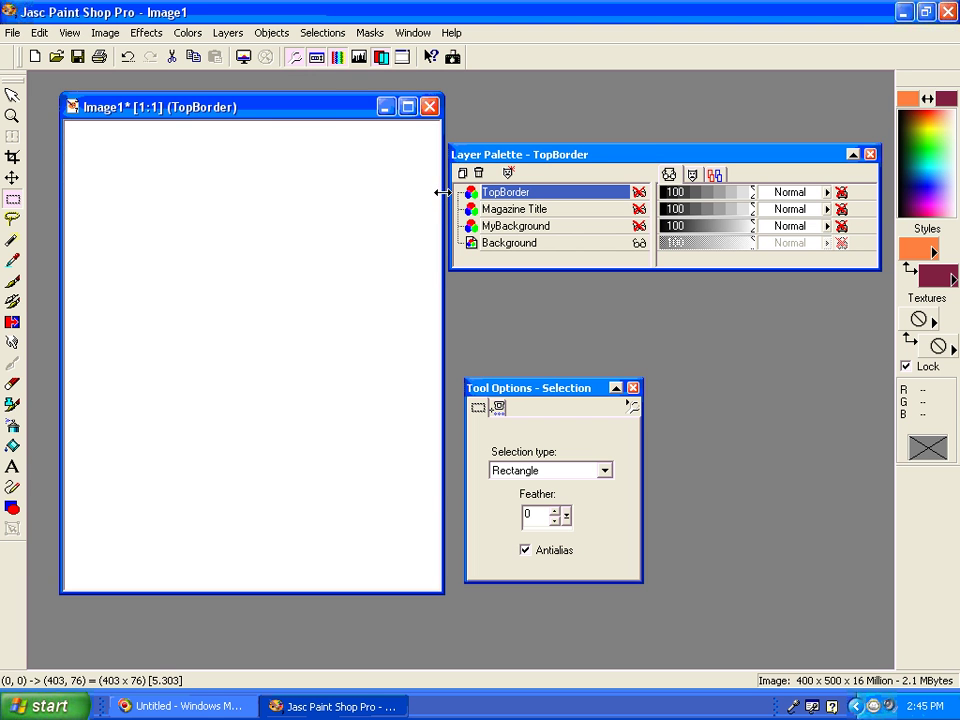
Step: Switch to Flood Fill and set the foreground colour to golden yellow (#EDCD39)
{"action": "left_click", "coordinate": [13, 447]}
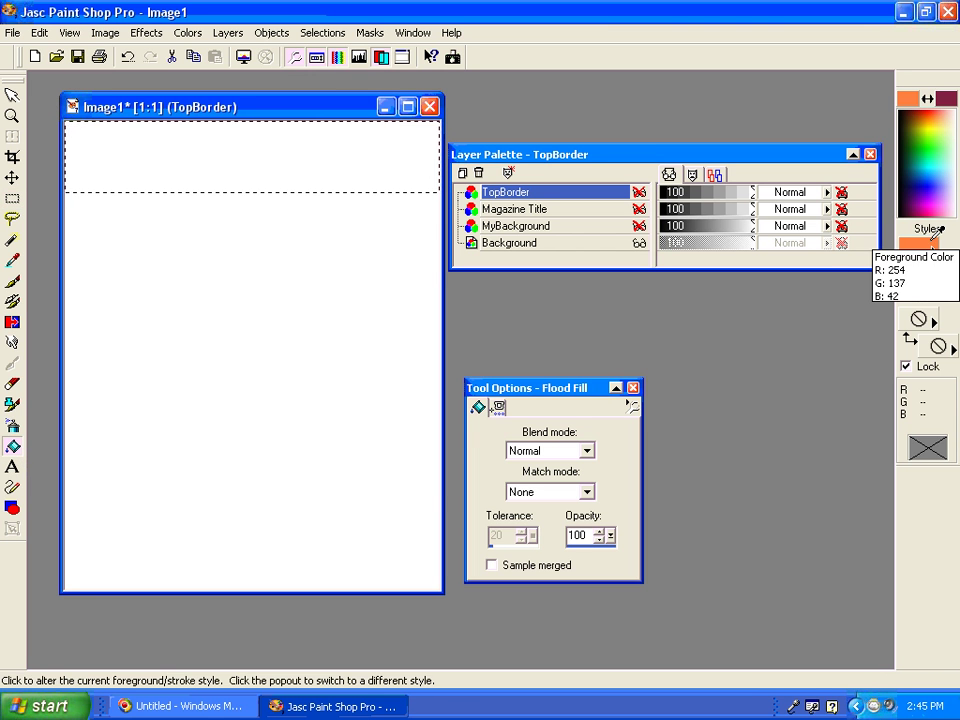
{"action": "left_click", "coordinate": [926, 242]}
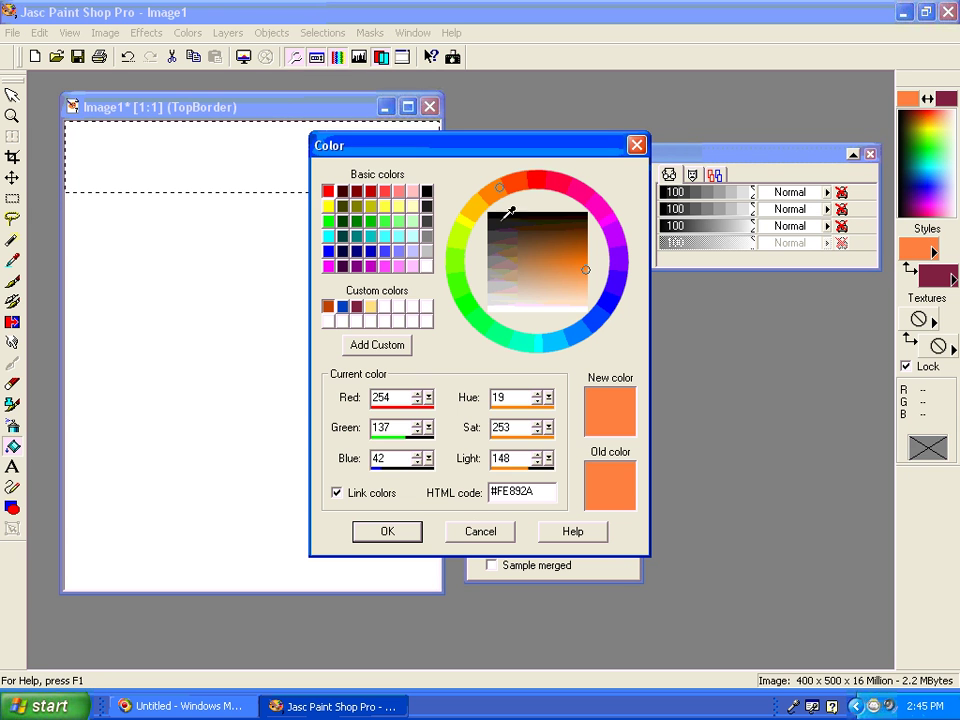
{"action": "left_click_drag", "start_coordinate": [488, 199], "coordinate": [475, 208]}
{"action": "left_click", "coordinate": [582, 267]}
{"action": "left_click_drag", "start_coordinate": [581, 268], "coordinate": [571, 267]}
{"action": "left_click", "coordinate": [410, 533]}
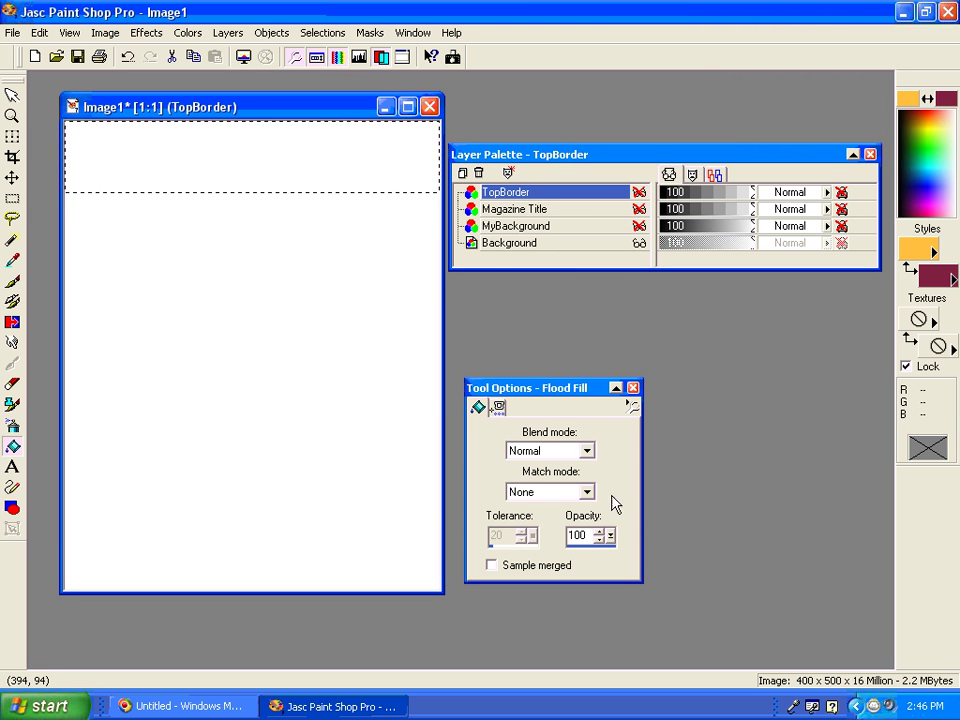
Step: Set the foreground colour to olive (#A89436), show the TopBorder layer and fill the selected strip with that colour
{"action": "left_click", "coordinate": [922, 250]}
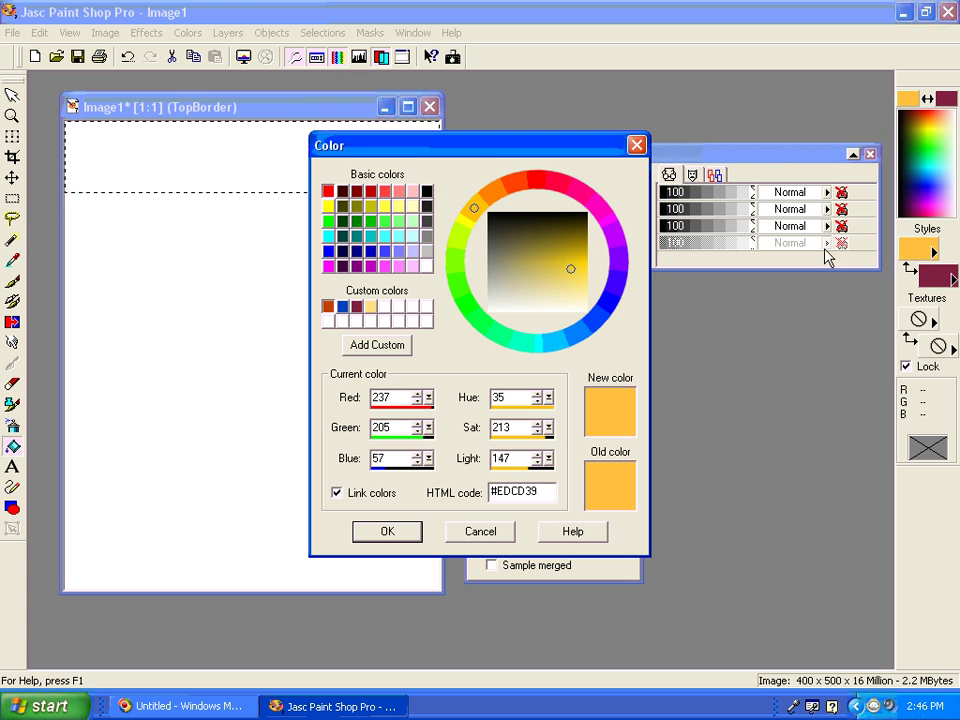
{"action": "left_click", "coordinate": [550, 249]}
{"action": "left_click", "coordinate": [394, 535]}
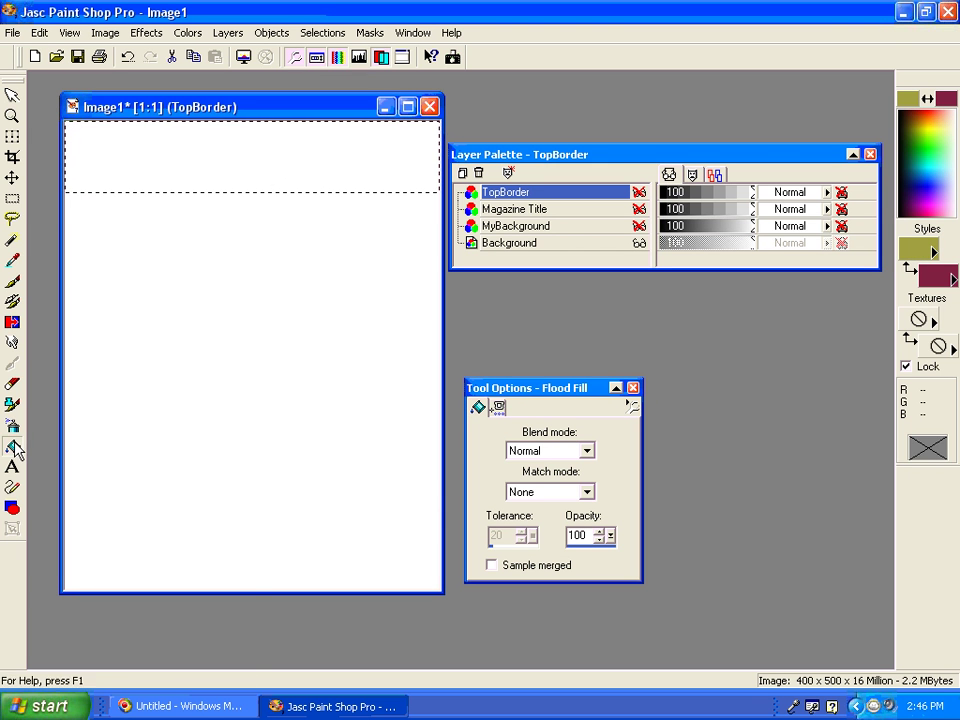
{"action": "left_click", "coordinate": [639, 192]}
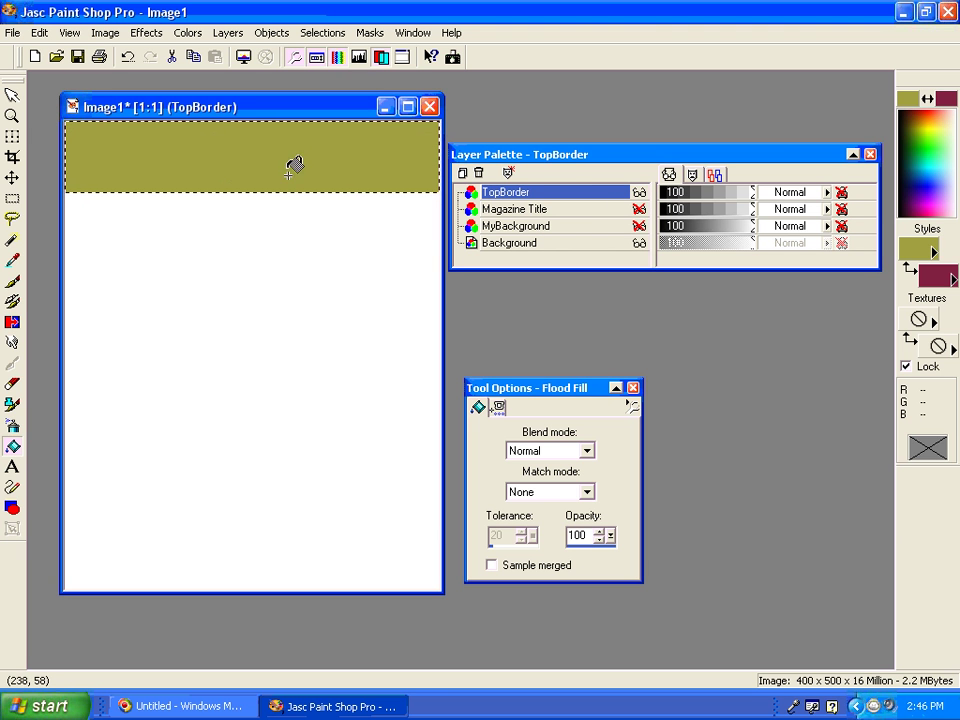
Step: Set the foreground colour to a lighter yellow-olive and refill the selected strip on TopBorder
{"action": "left_click", "coordinate": [912, 248]}
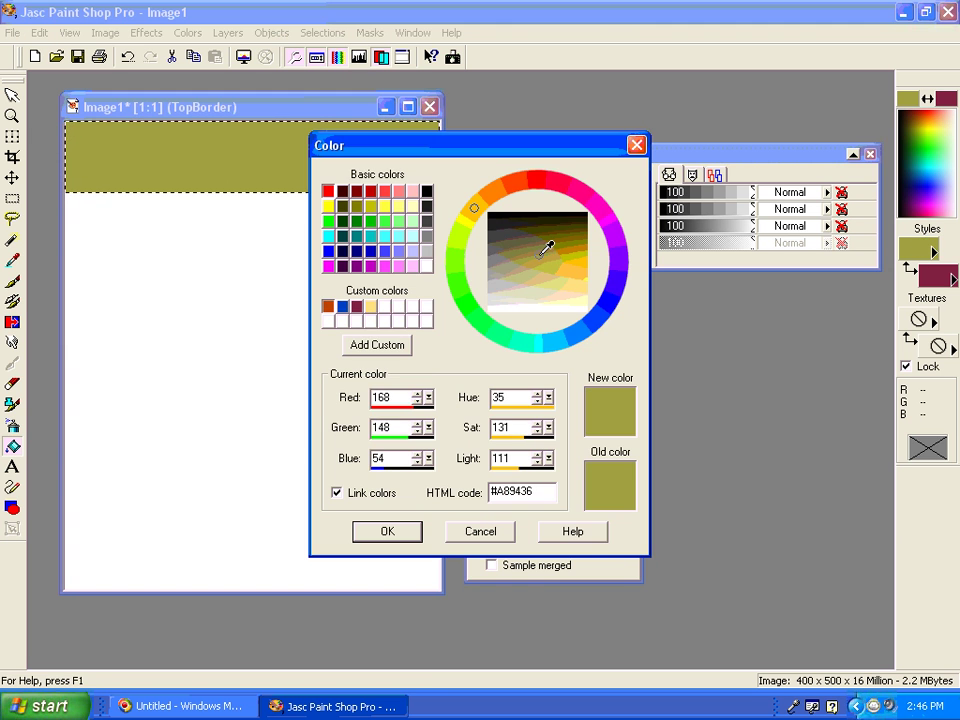
{"action": "left_click", "coordinate": [556, 261]}
{"action": "left_click", "coordinate": [406, 538]}
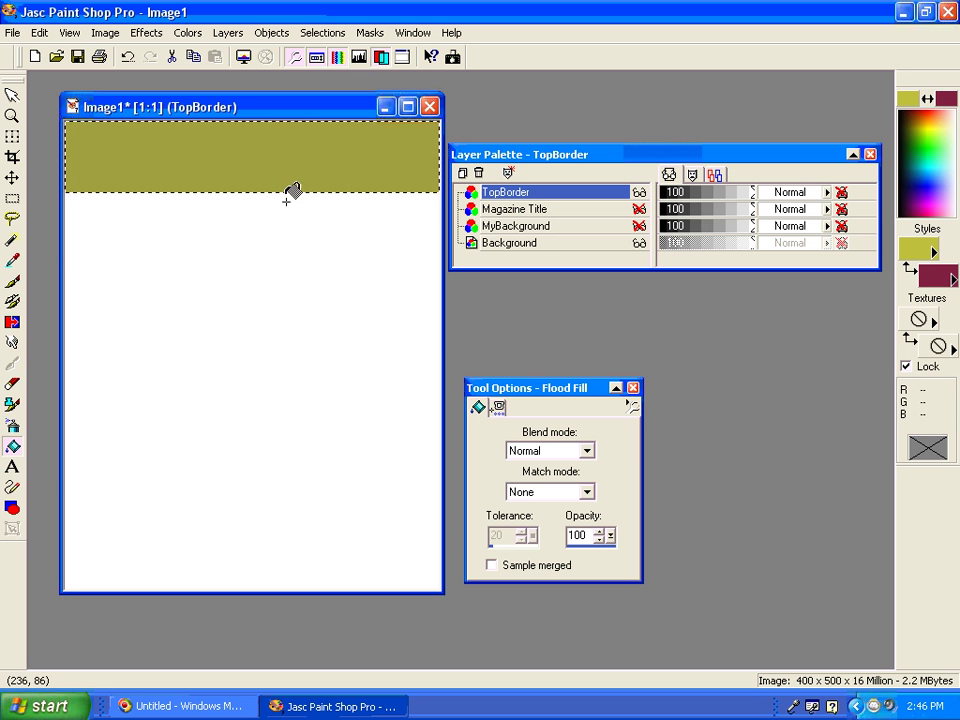
Step: Show the Magazine Title and MyBackground layers again and move Magazine Title above TopBorder
{"action": "left_click", "coordinate": [639, 209]}
{"action": "left_click", "coordinate": [639, 226]}
{"action": "mouse_move", "coordinate": [517, 211]}
{"action": "left_mouse_down"}
{"action": "mouse_move", "coordinate": [518, 221]}
{"action": "mouse_move", "coordinate": [518, 190]}
{"action": "left_mouse_up"}
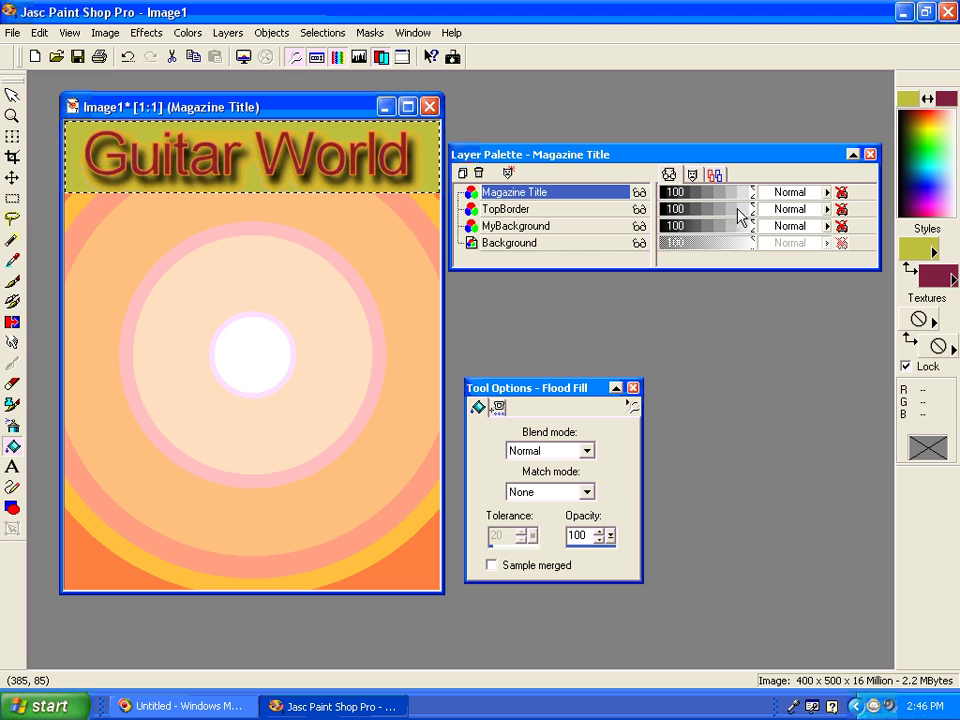
Step: Lower the TopBorder layer's opacity to 55 and make it the active layer
{"action": "left_click_drag", "start_coordinate": [753, 215], "coordinate": [712, 216]}
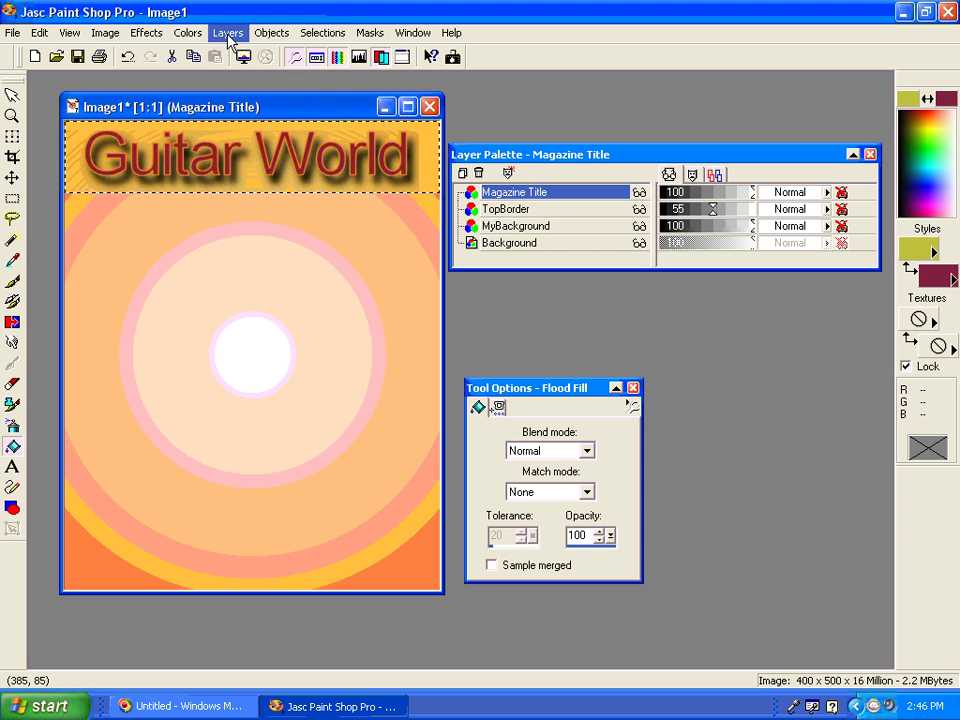
{"action": "left_click", "coordinate": [188, 42]}
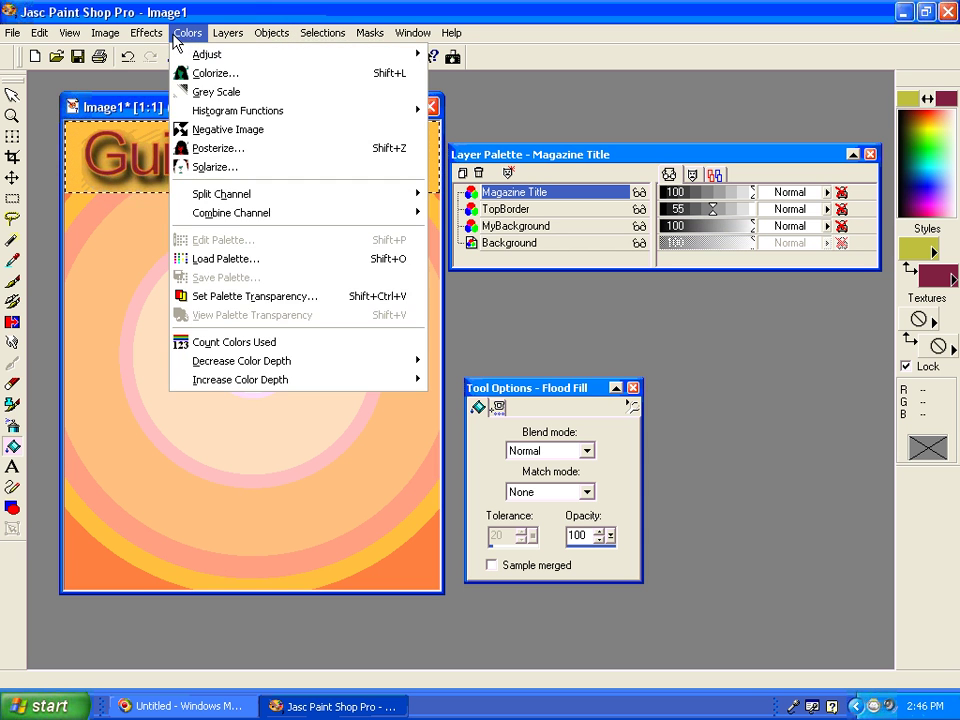
{"action": "left_click", "coordinate": [525, 216]}
{"action": "left_click", "coordinate": [525, 216]}
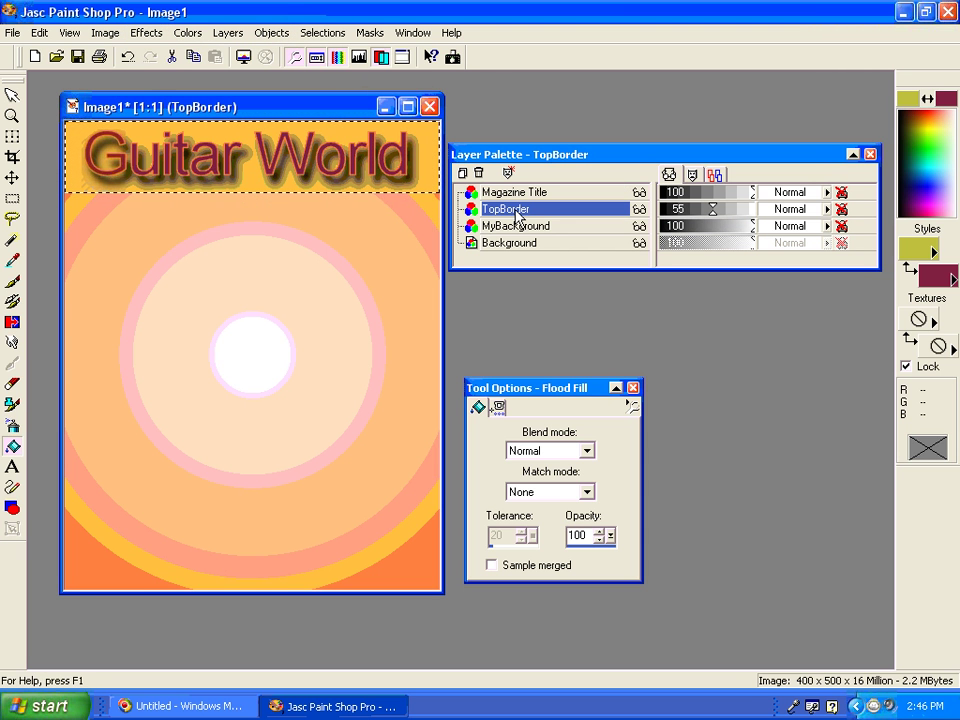
Step: Apply a drop shadow in orange-brown (#B9760D) to the selected strip on the TopBorder layer
{"action": "left_click", "coordinate": [108, 33]}
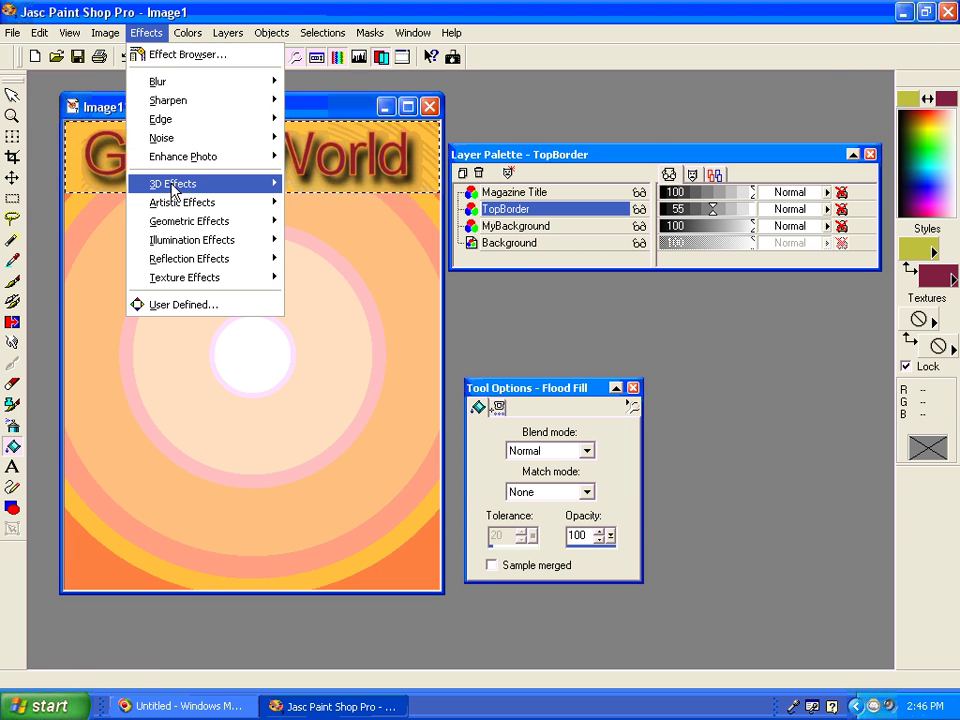
{"action": "mouse_move", "coordinate": [172, 190]}
{"action": "left_click", "coordinate": [330, 240]}
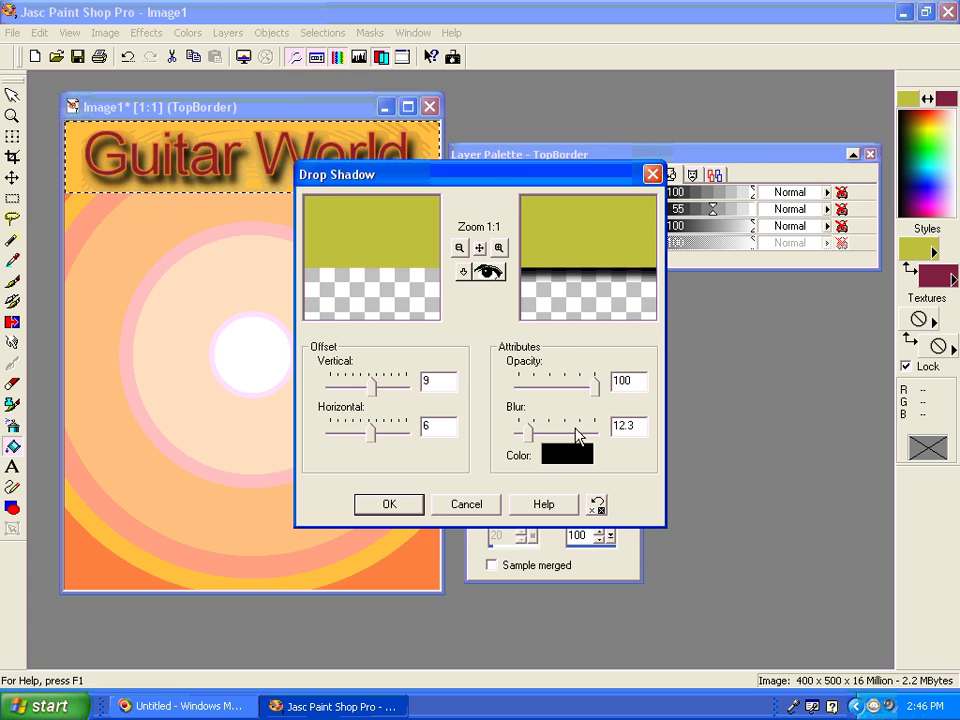
{"action": "left_click", "coordinate": [567, 454]}
{"action": "left_click_drag", "start_coordinate": [493, 195], "coordinate": [490, 195]}
{"action": "left_click_drag", "start_coordinate": [545, 233], "coordinate": [579, 243]}
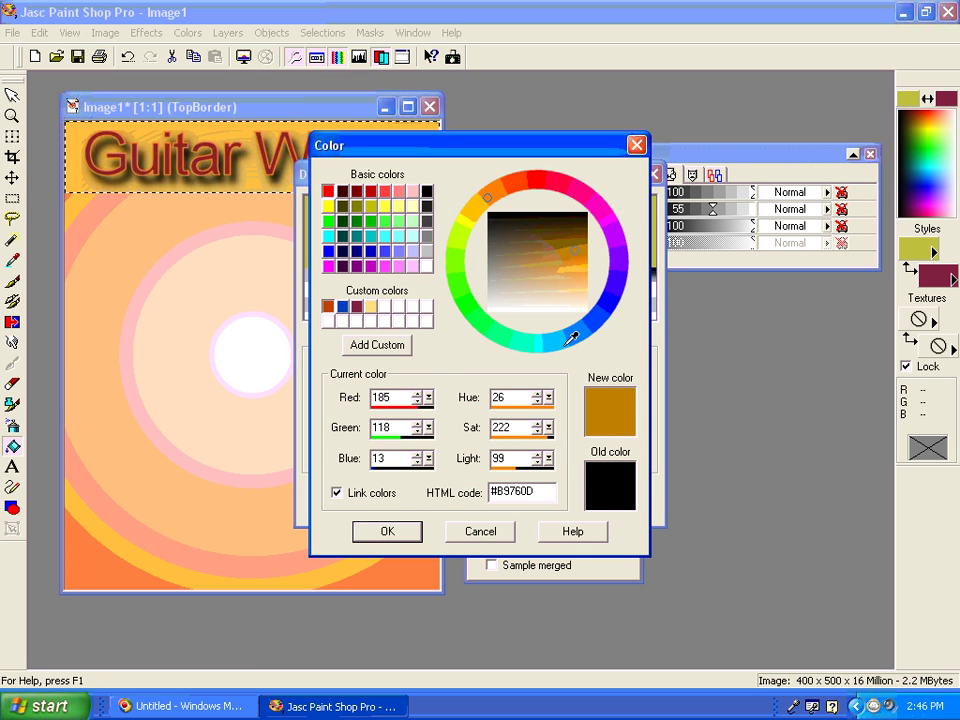
{"action": "left_click", "coordinate": [408, 529]}
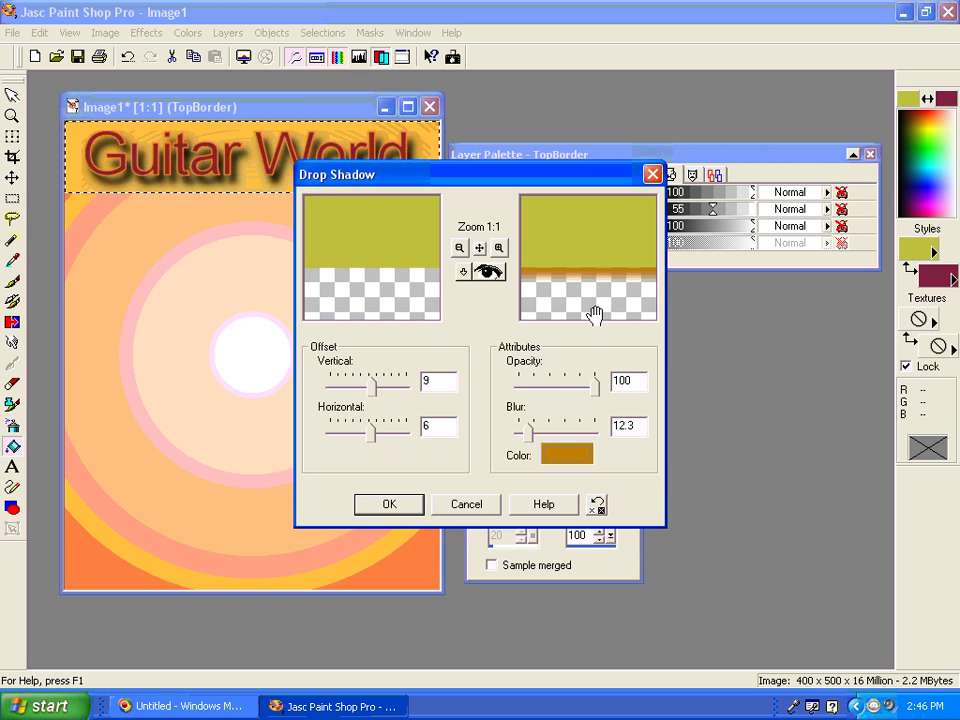
{"action": "left_click", "coordinate": [412, 508]}
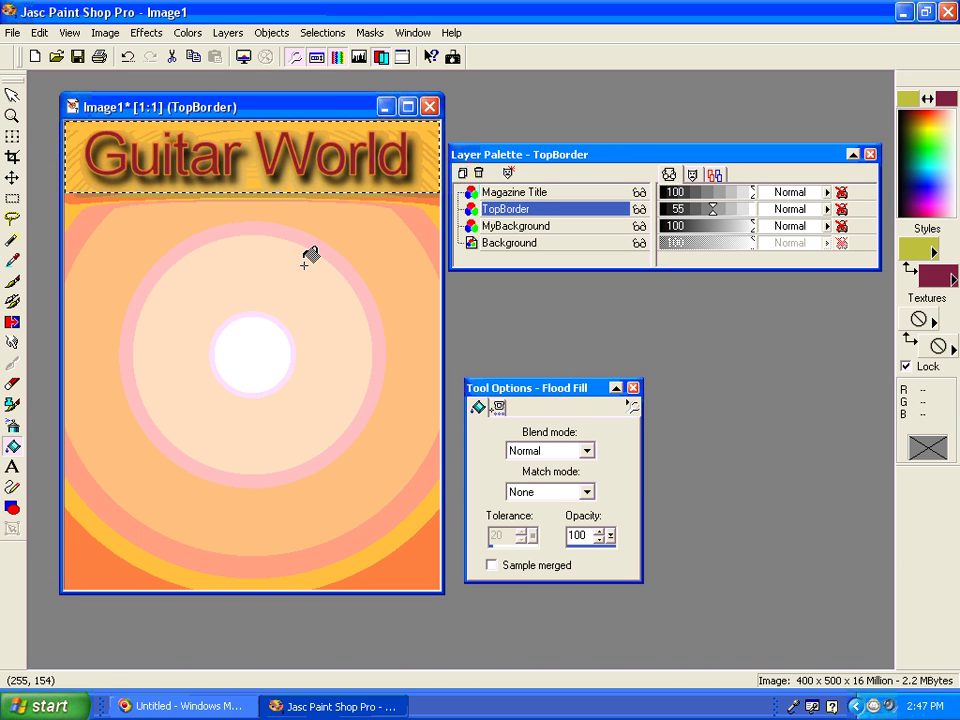
Step: Clear the selection on the cover and open guitar.jpg and tone effects behringer.jpg from the Desktop
{"action": "key", "text": "ctrl+d"}
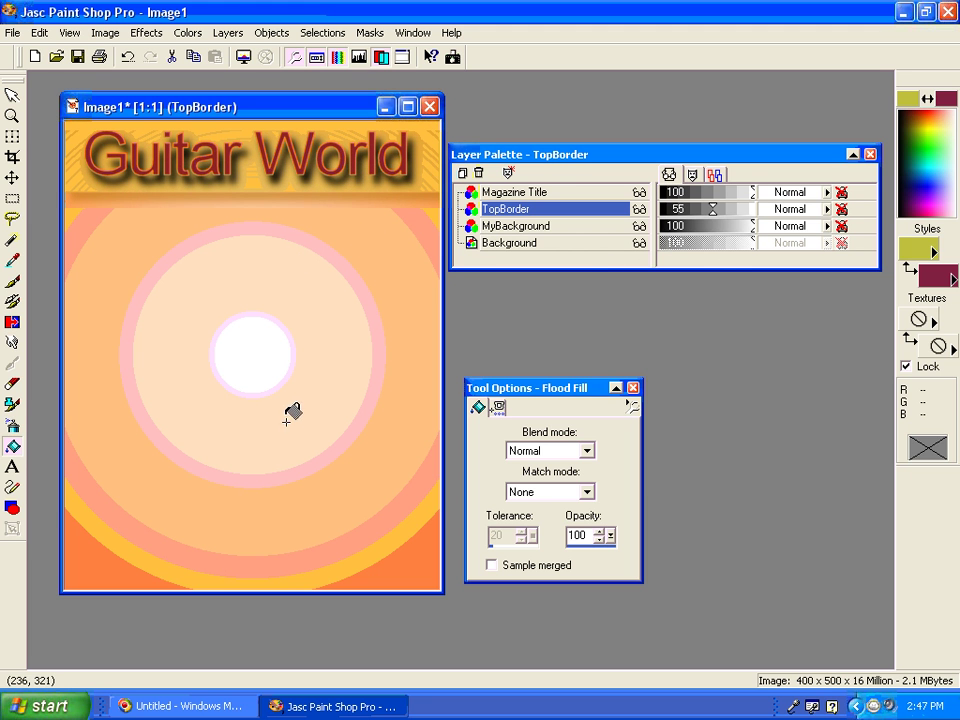
{"action": "left_click_drag", "start_coordinate": [540, 156], "coordinate": [546, 102]}
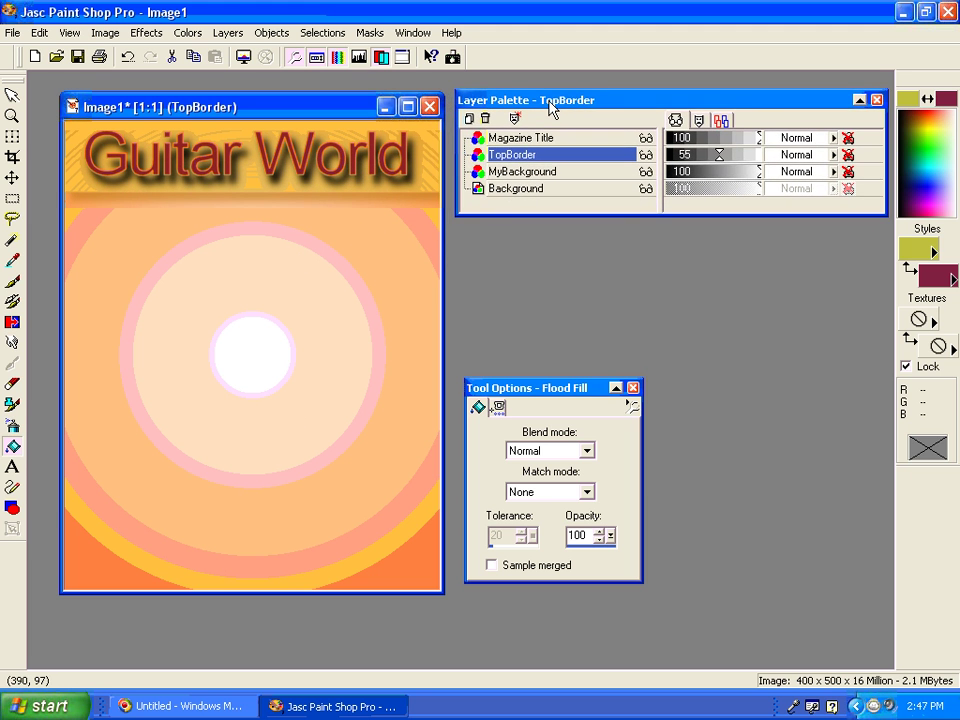
{"action": "left_click", "coordinate": [14, 36]}
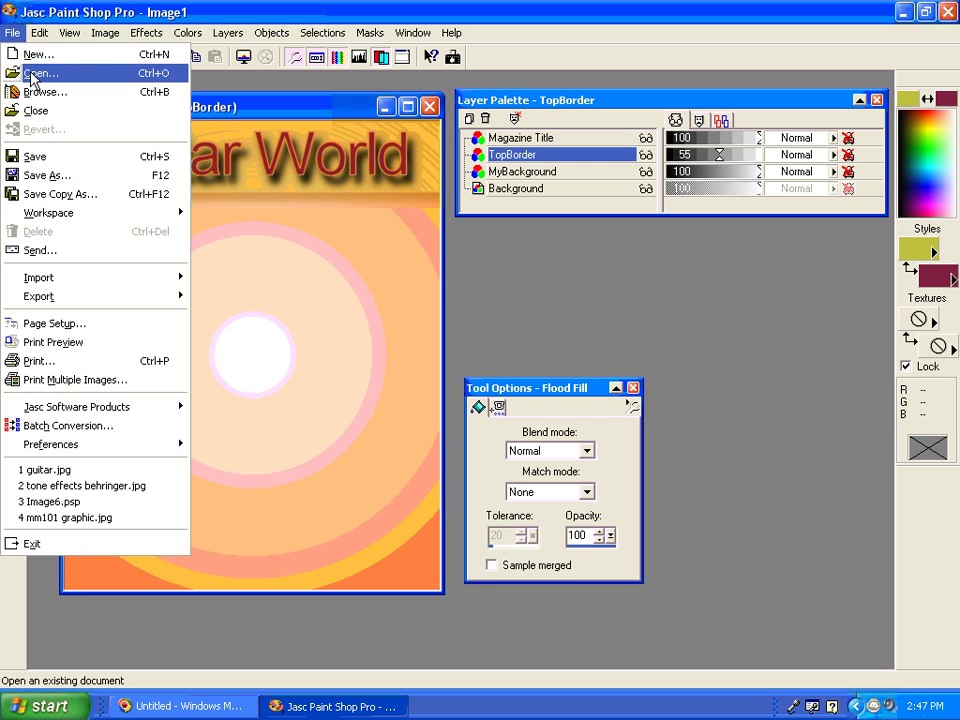
{"action": "left_click", "coordinate": [30, 71]}
{"action": "left_click", "coordinate": [503, 293]}
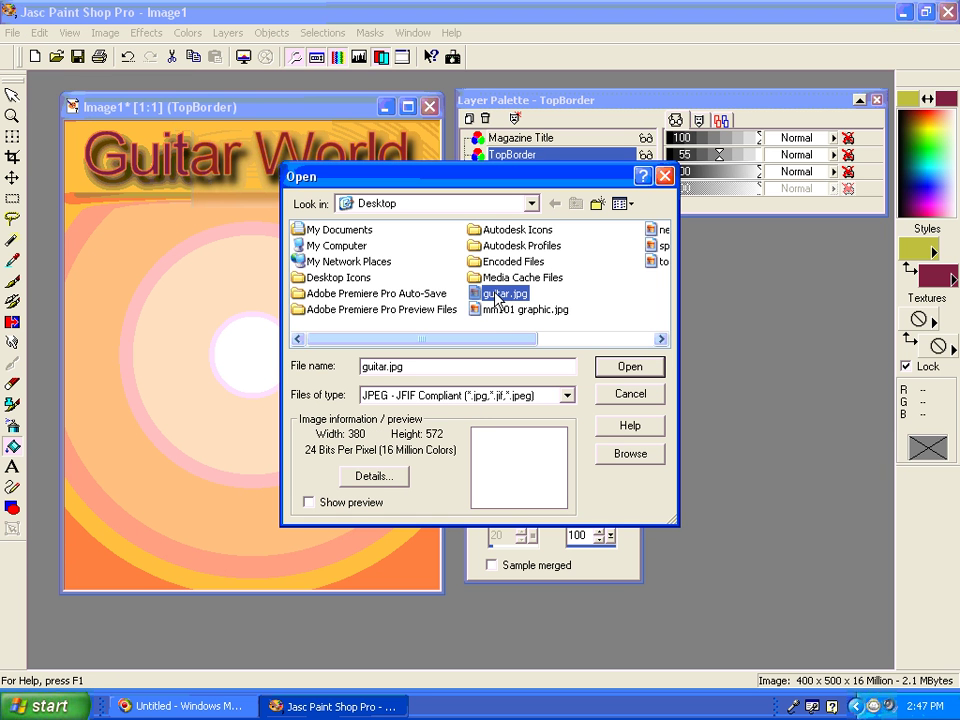
{"action": "left_click", "coordinate": [661, 339]}
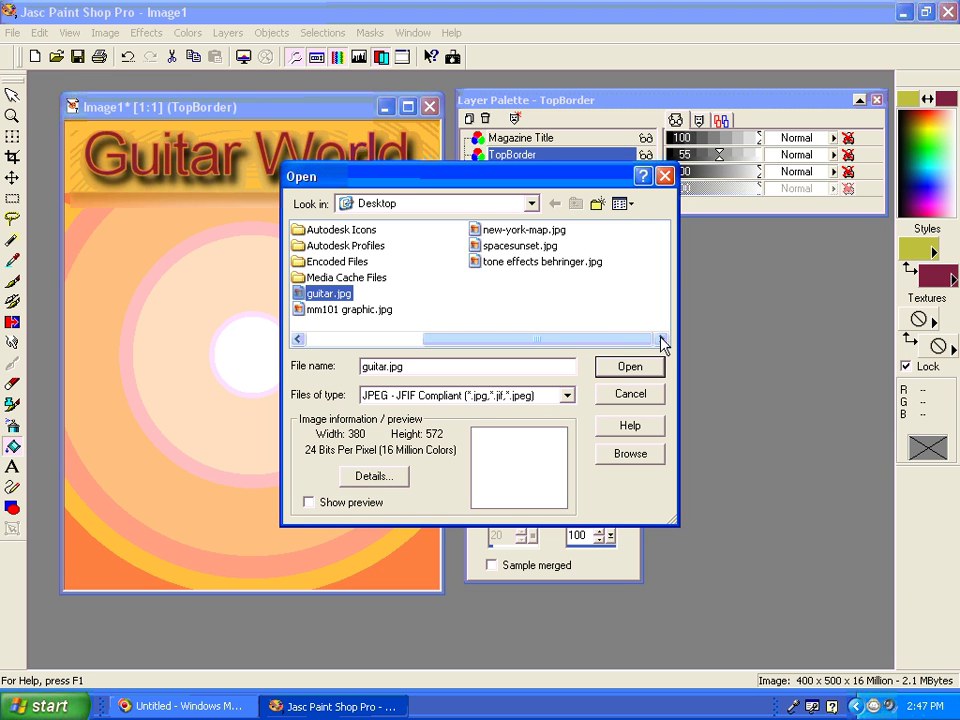
{"action": "left_click", "coordinate": [525, 262], "text": "ctrl"}
{"action": "left_click", "coordinate": [625, 367]}
Step: Arrange the opened image windows and the tool options beside the cover so the whole pedal picture is unobstructed
{"action": "left_click_drag", "start_coordinate": [278, 118], "coordinate": [681, 140]}
{"action": "left_click", "coordinate": [166, 118]}
{"action": "left_click_drag", "start_coordinate": [195, 122], "coordinate": [595, 252]}
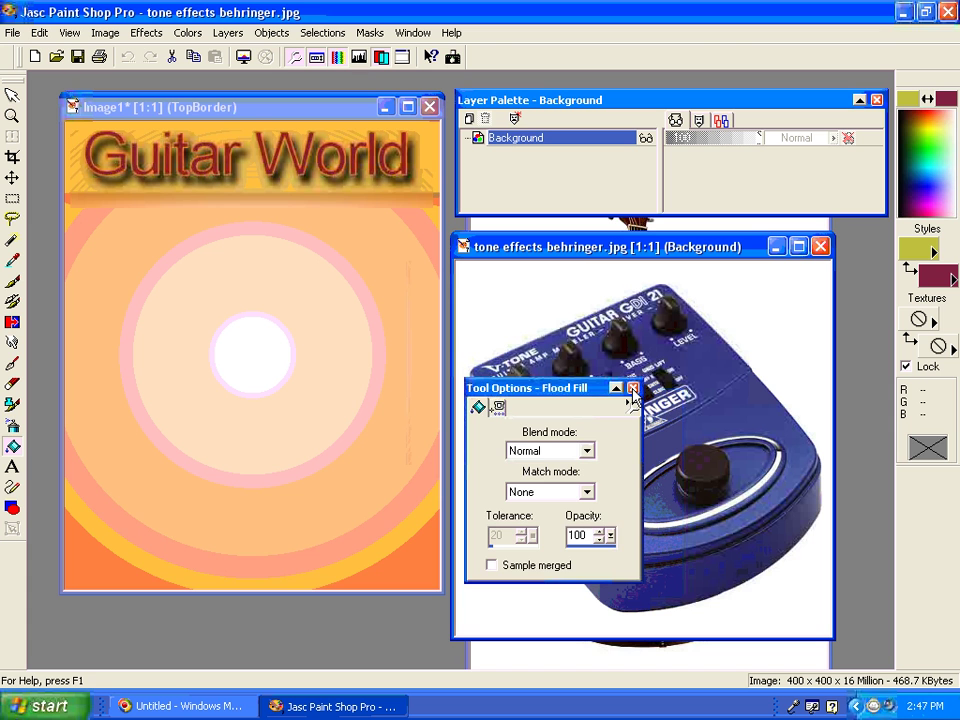
{"action": "left_click_drag", "start_coordinate": [598, 390], "coordinate": [240, 478]}
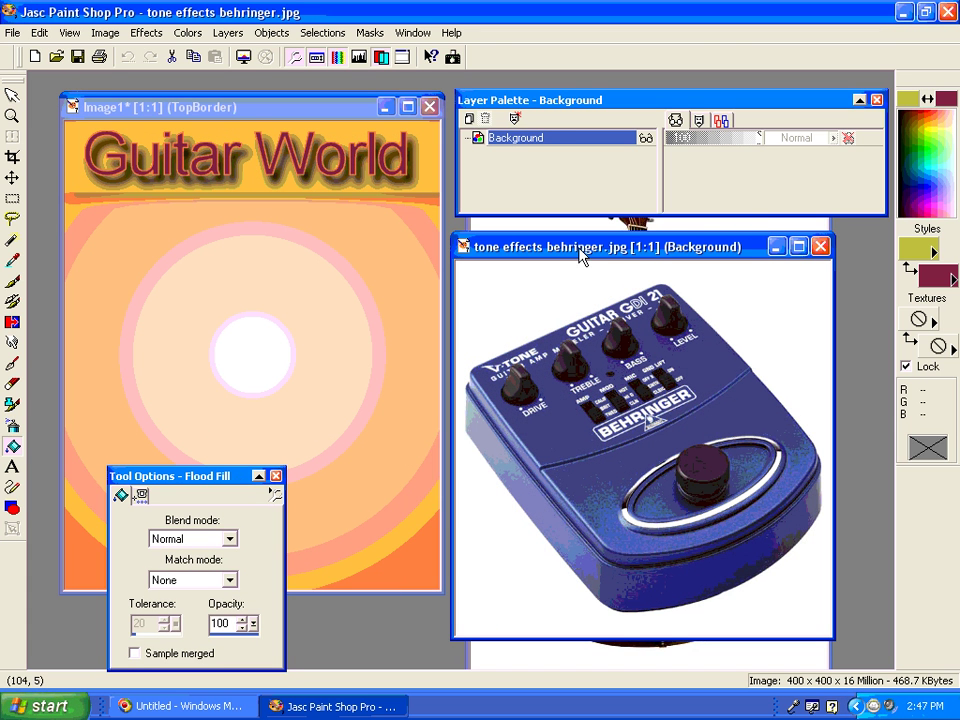
{"action": "left_click_drag", "start_coordinate": [583, 252], "coordinate": [540, 258]}
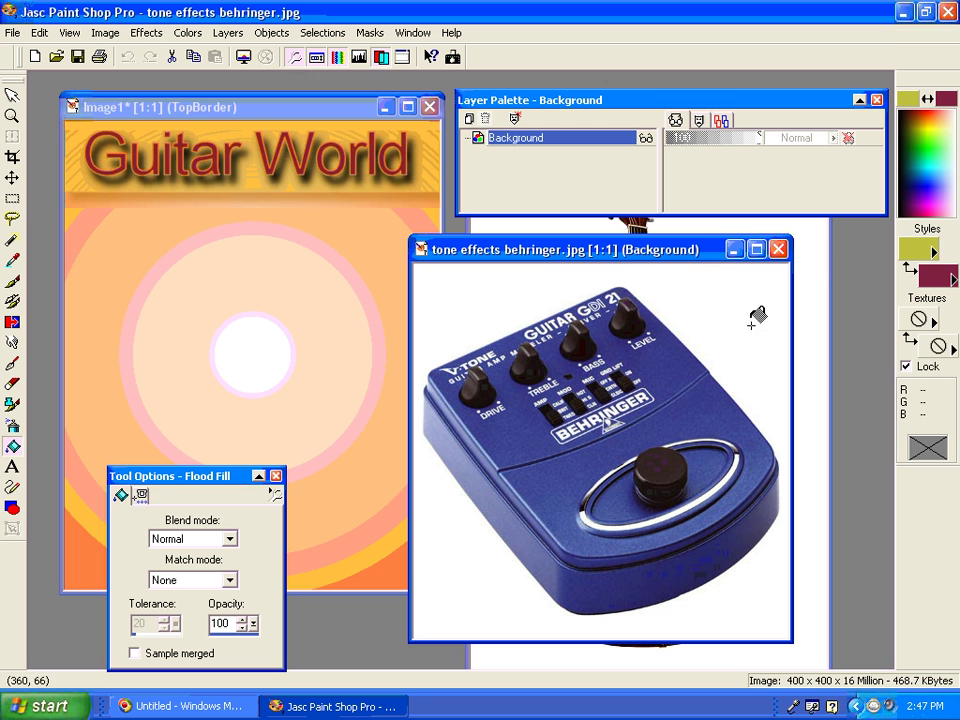
Step: Try to select the white background around the pedal with the Magic Wand at tolerances 8 and 24, and clear the selection
{"action": "left_click", "coordinate": [13, 241]}
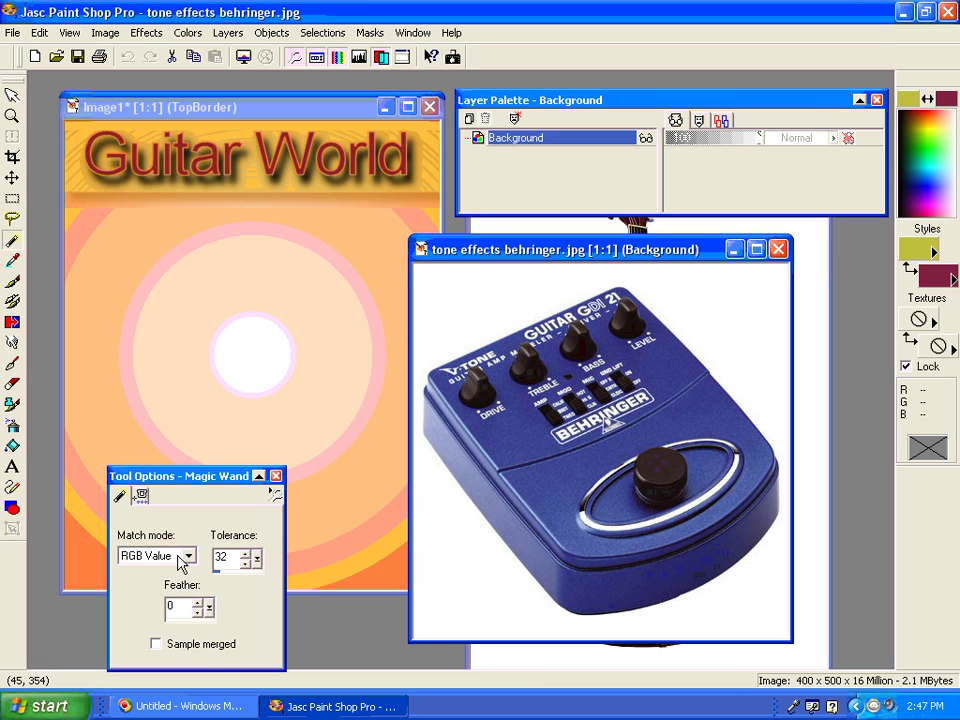
{"action": "left_click_drag", "start_coordinate": [257, 562], "coordinate": [247, 568]}
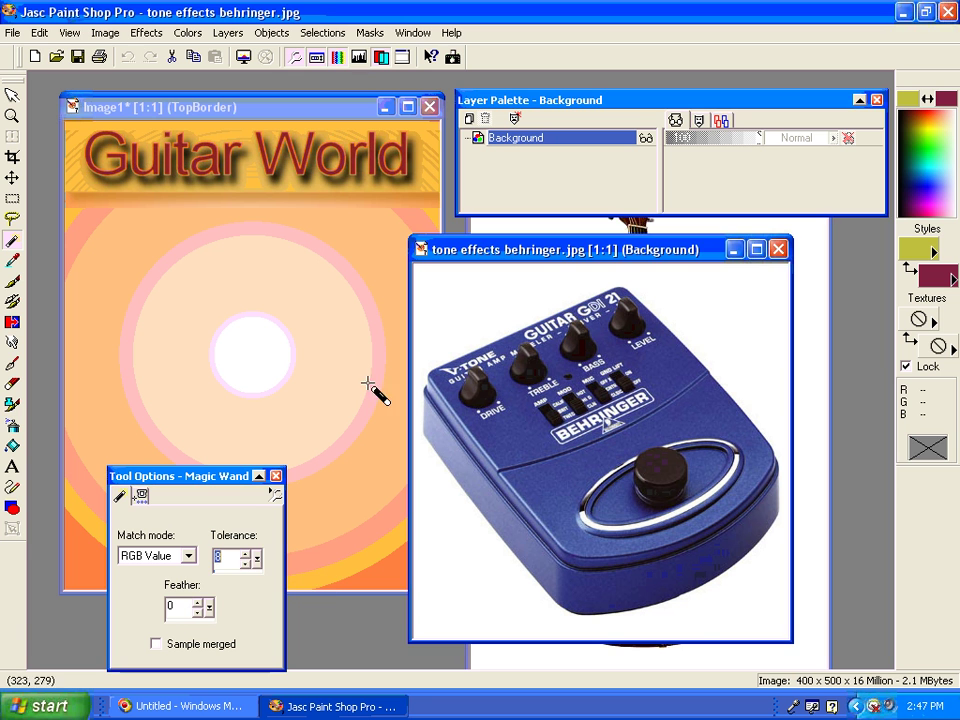
{"action": "left_click", "coordinate": [464, 316]}
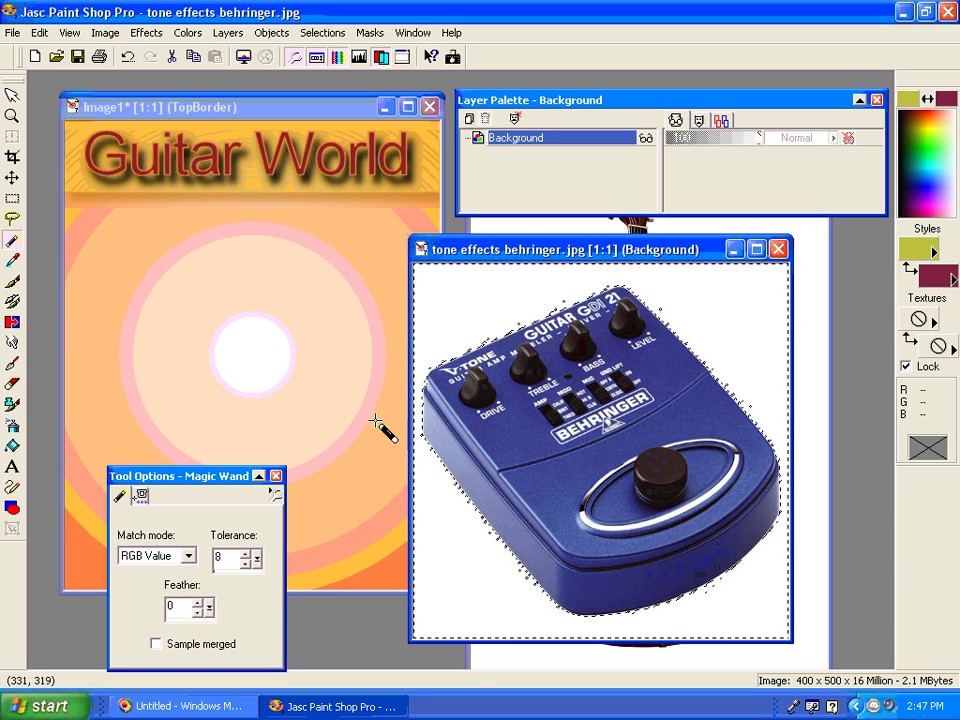
{"action": "left_click_drag", "start_coordinate": [257, 563], "coordinate": [264, 563]}
{"action": "left_click", "coordinate": [456, 330]}
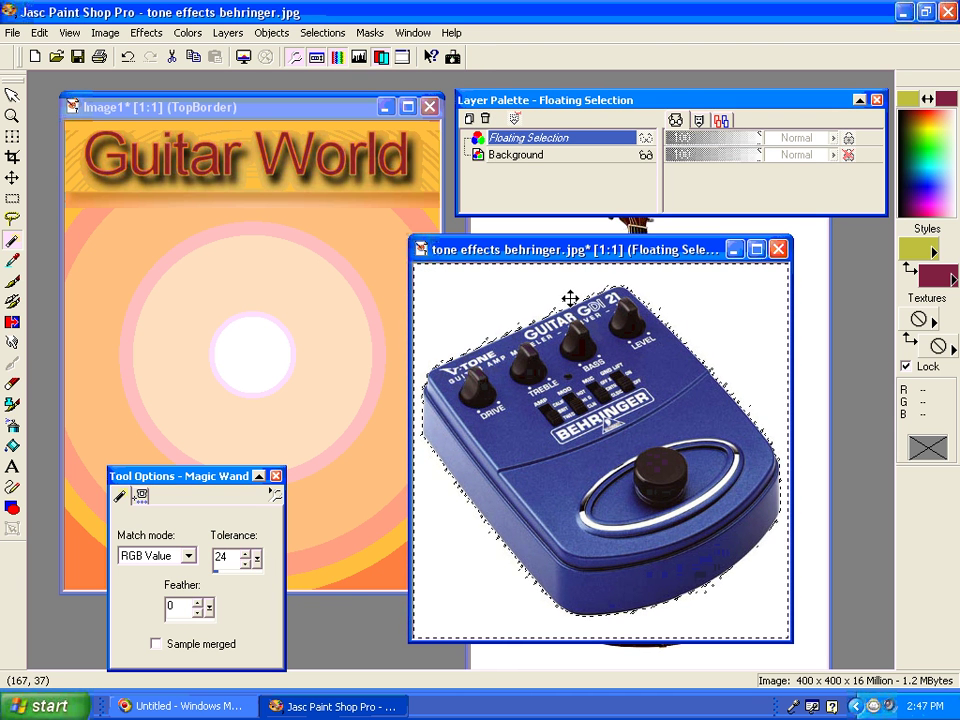
{"action": "key", "text": "ctrl+d"}
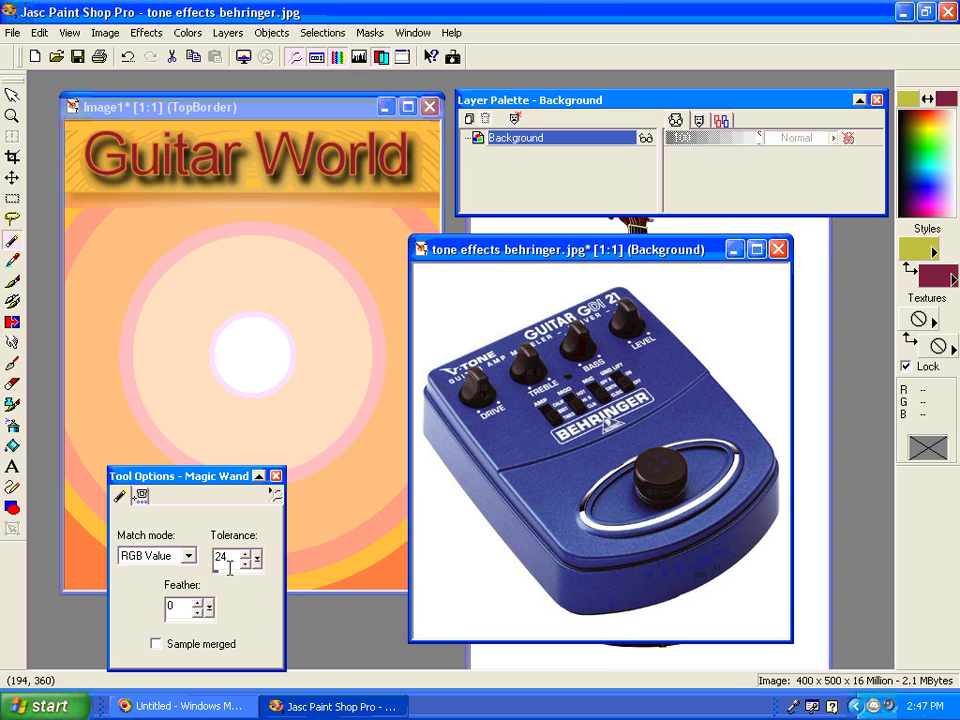
Step: Select the pedal's white background with the Magic Wand at tolerance 30 and invert the selection onto the pedal
{"action": "left_click_drag", "start_coordinate": [255, 563], "coordinate": [256, 574]}
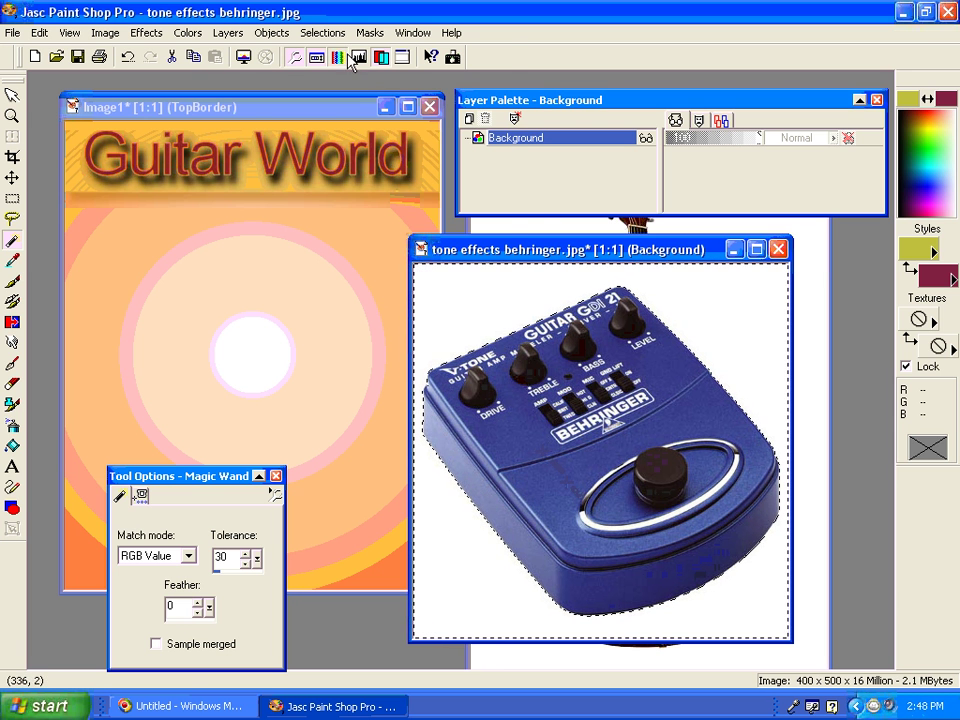
{"action": "left_click", "coordinate": [321, 37]}
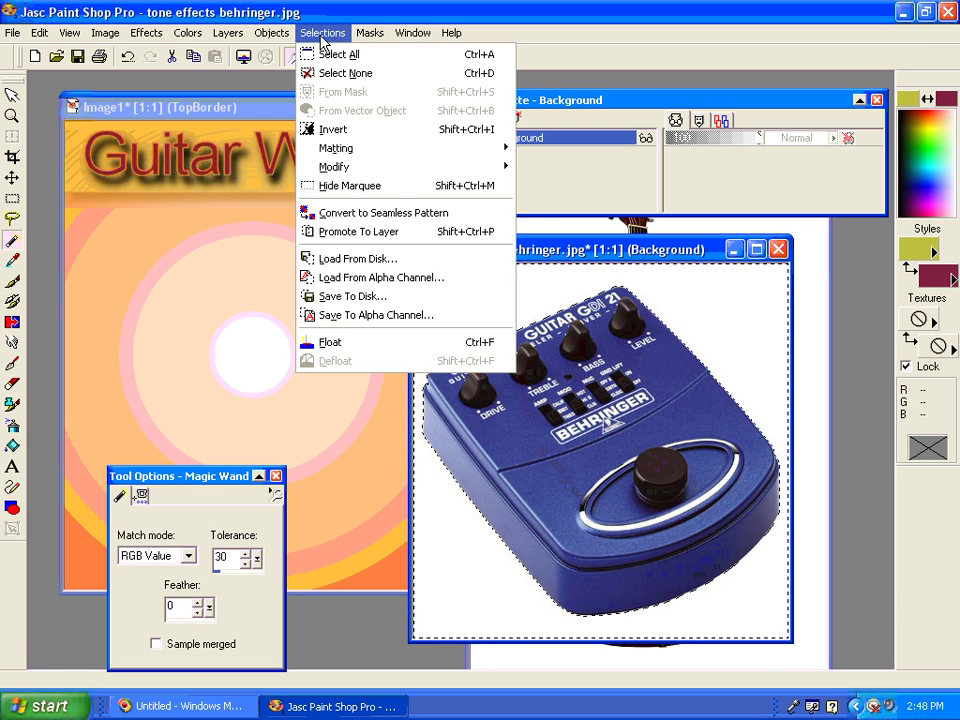
{"action": "left_click", "coordinate": [335, 131]}
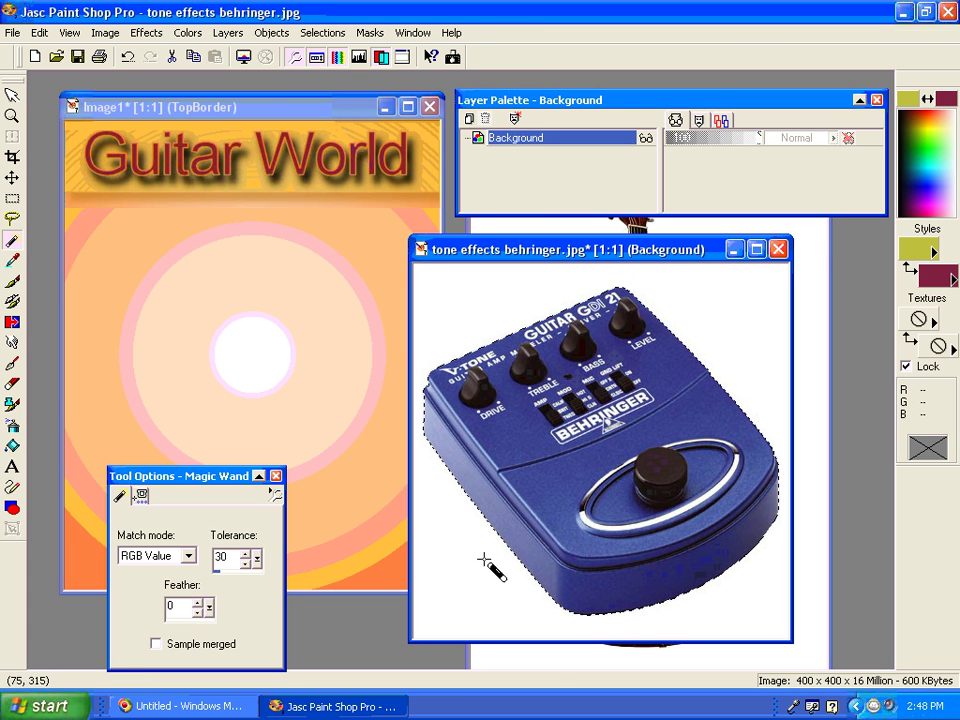
Step: Copy the selected pedal and paste it into the Guitar World cover as a new layer
{"action": "left_click", "coordinate": [194, 59]}
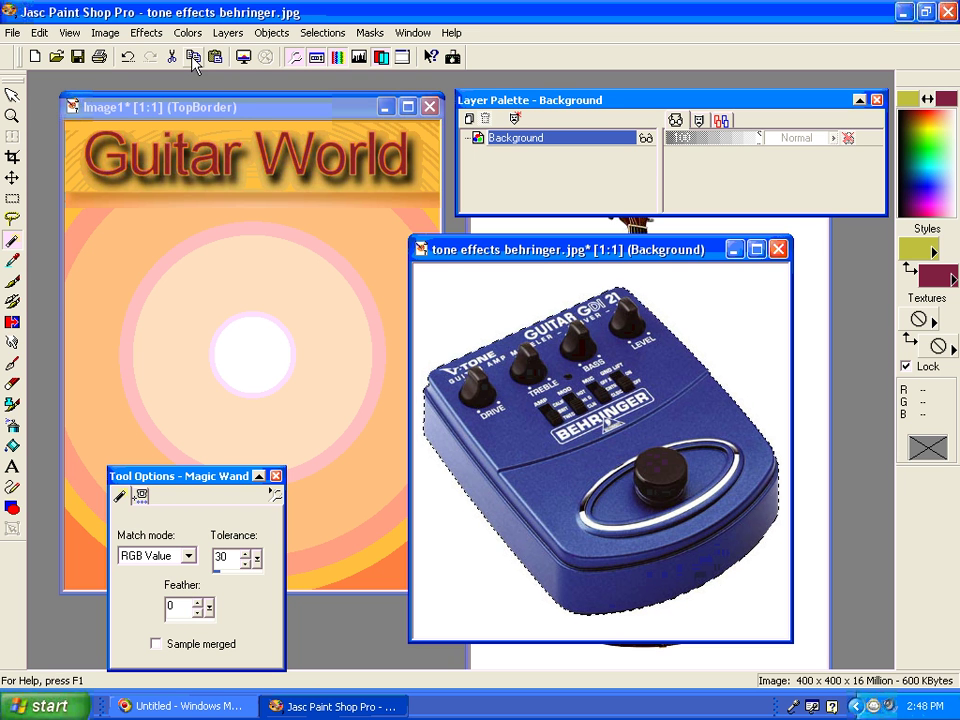
{"action": "left_click", "coordinate": [232, 104]}
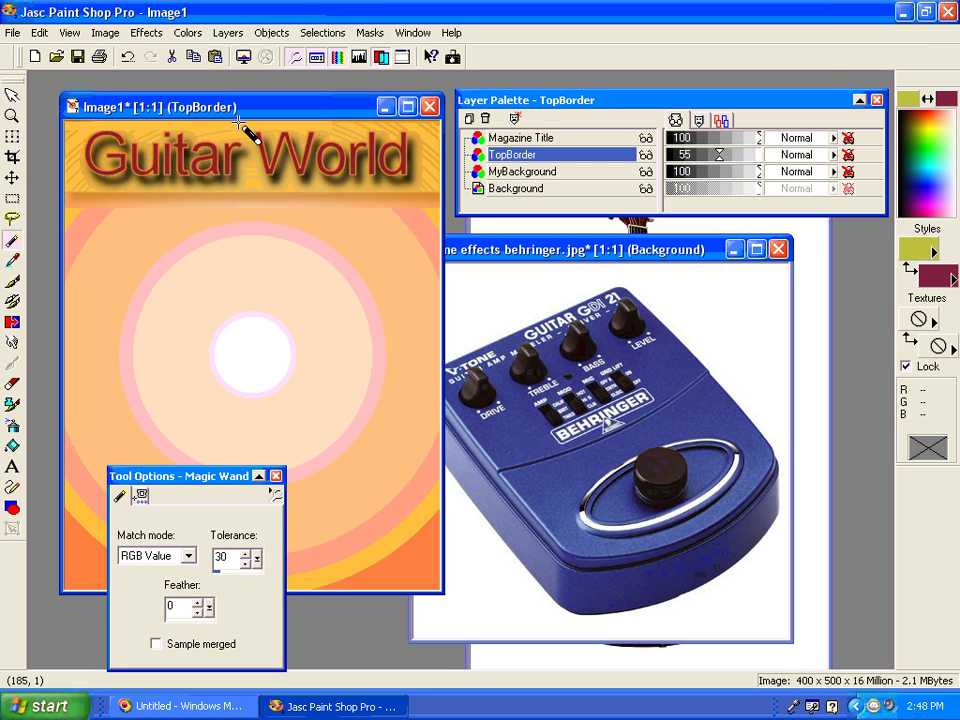
{"action": "left_click", "coordinate": [47, 34]}
{"action": "mouse_move", "coordinate": [100, 203]}
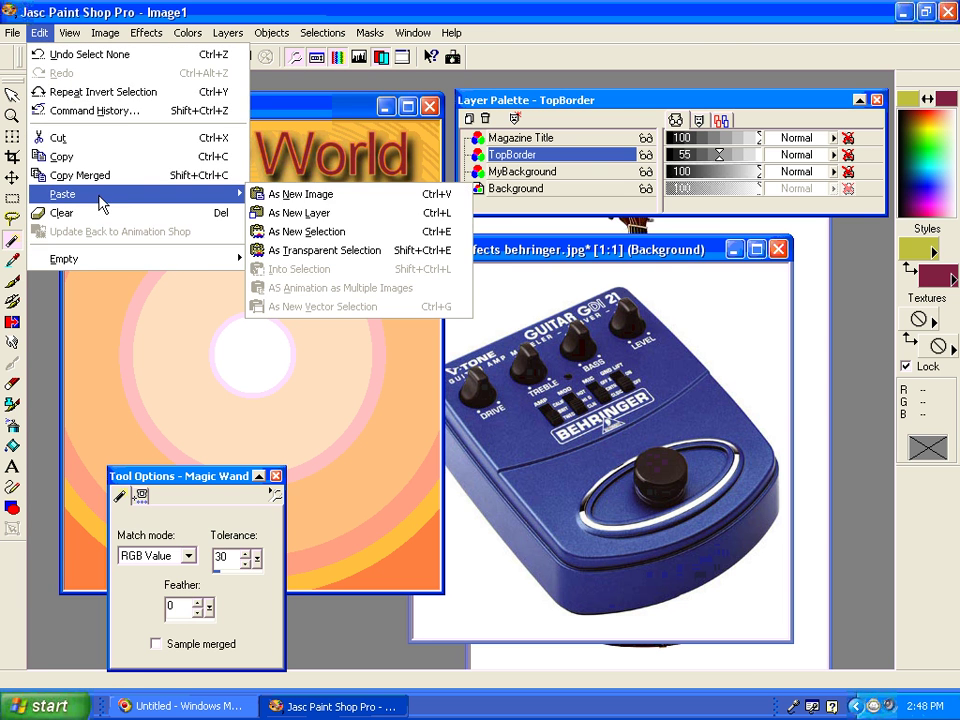
{"action": "left_click", "coordinate": [310, 213]}
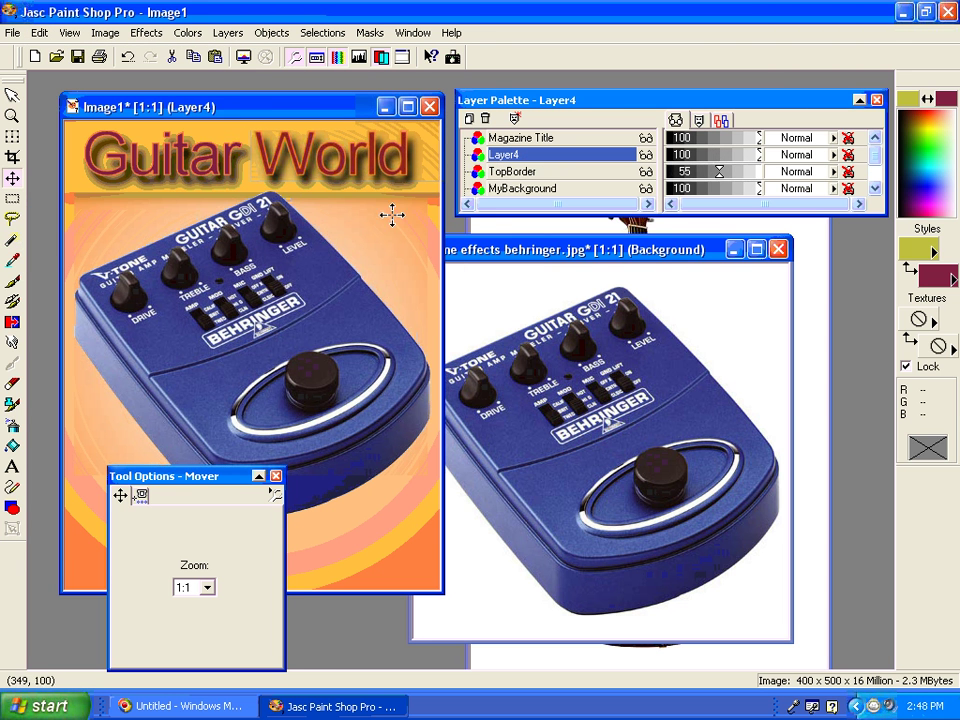
Step: Rename the pasted pedal layer EffectsProcessor
{"action": "right_click", "coordinate": [512, 158]}
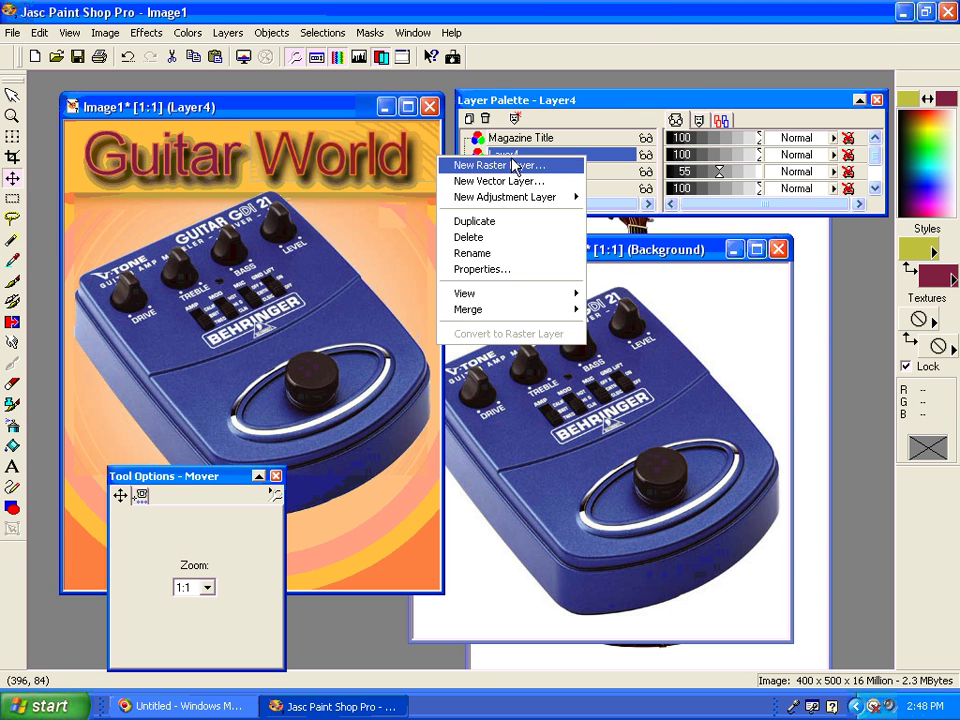
{"action": "left_click", "coordinate": [515, 253]}
{"action": "type", "text": "EffectsP"}
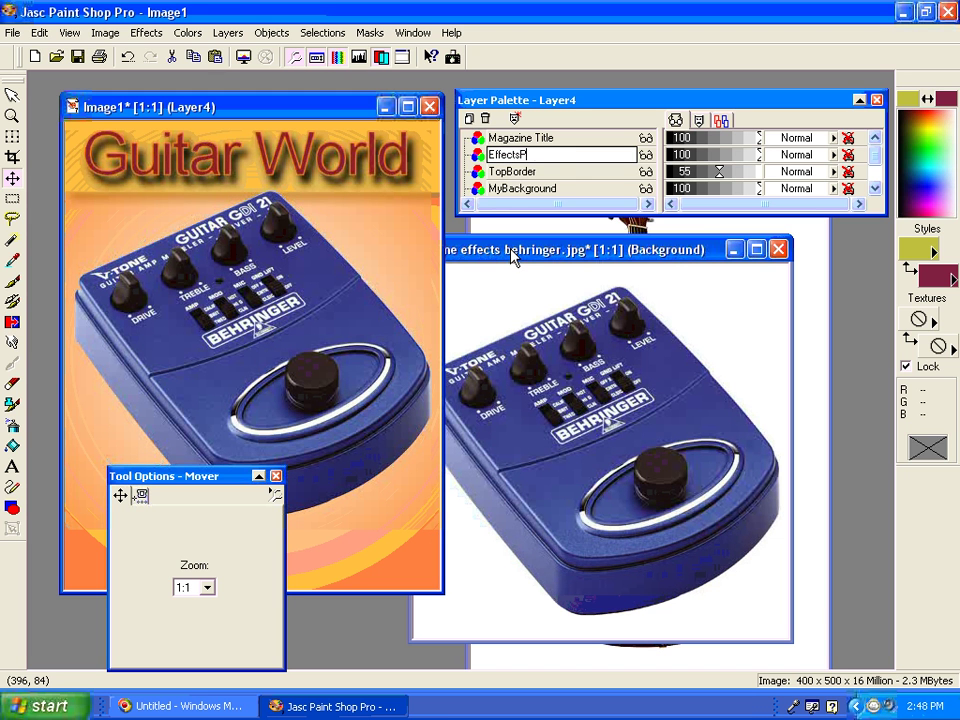
{"action": "type", "text": "rocessor"}
{"action": "key", "text": "Return"}
Step: Shrink the pedal with the Deformation tool to about a third of its width in the cover's lower-right corner and apply it
{"action": "mouse_move", "coordinate": [307, 286]}
{"action": "left_mouse_down"}
{"action": "mouse_move", "coordinate": [318, 296]}
{"action": "mouse_move", "coordinate": [306, 293]}
{"action": "left_mouse_up"}
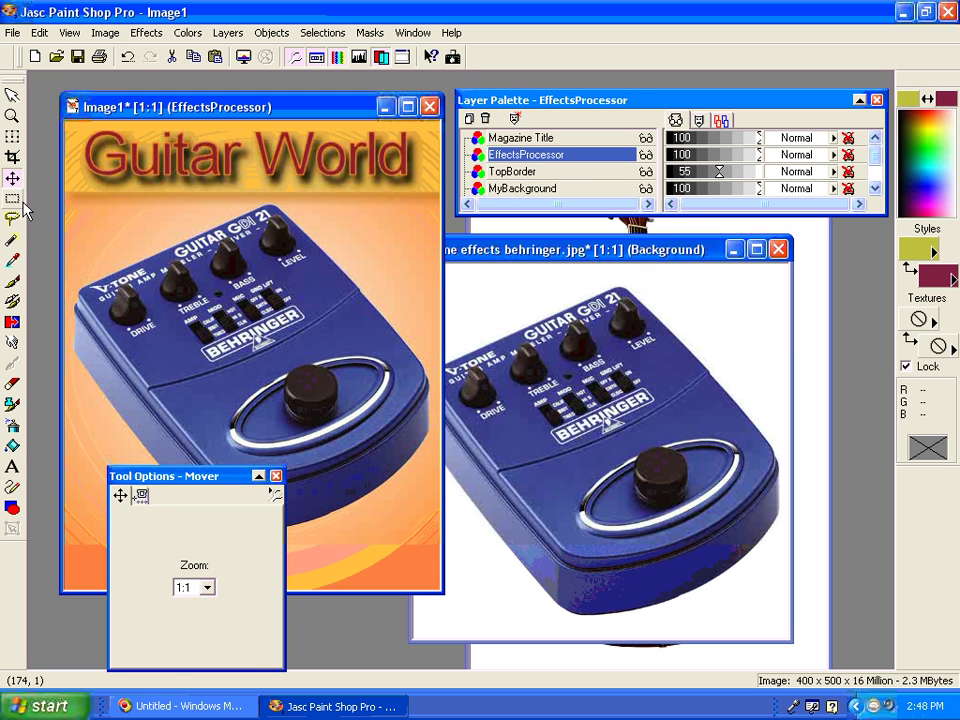
{"action": "left_click", "coordinate": [12, 136]}
{"action": "left_click_drag", "start_coordinate": [73, 205], "coordinate": [311, 431]}
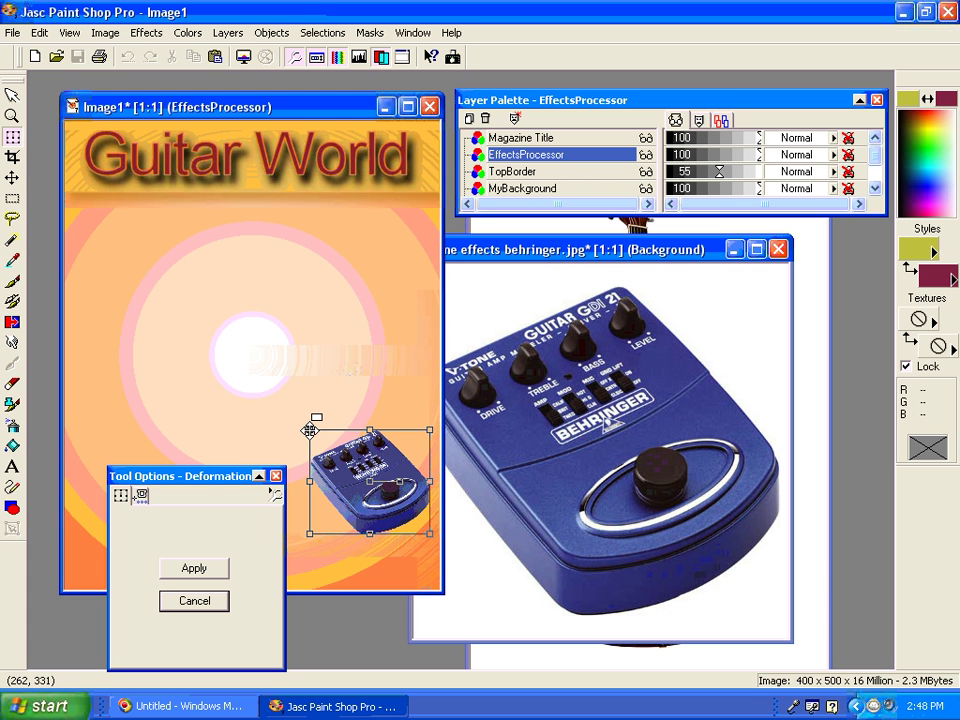
{"action": "left_click", "coordinate": [194, 568]}
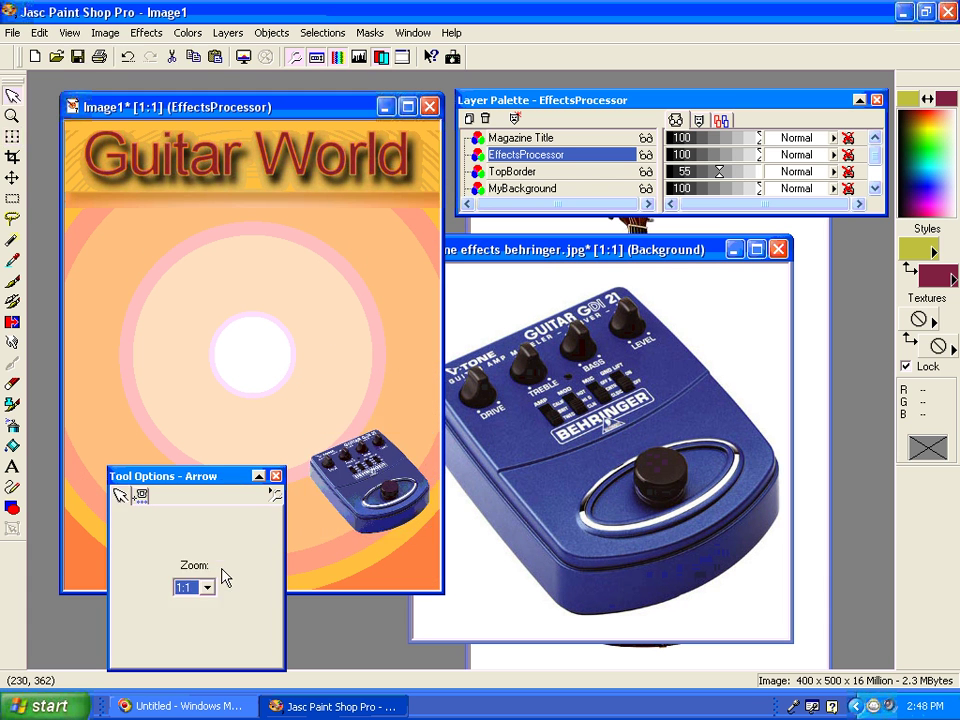
Step: Start a drop shadow for the EffectsProcessor layer and set its colour to a lighter blue based on one sampled from the pedal
{"action": "left_click", "coordinate": [146, 32]}
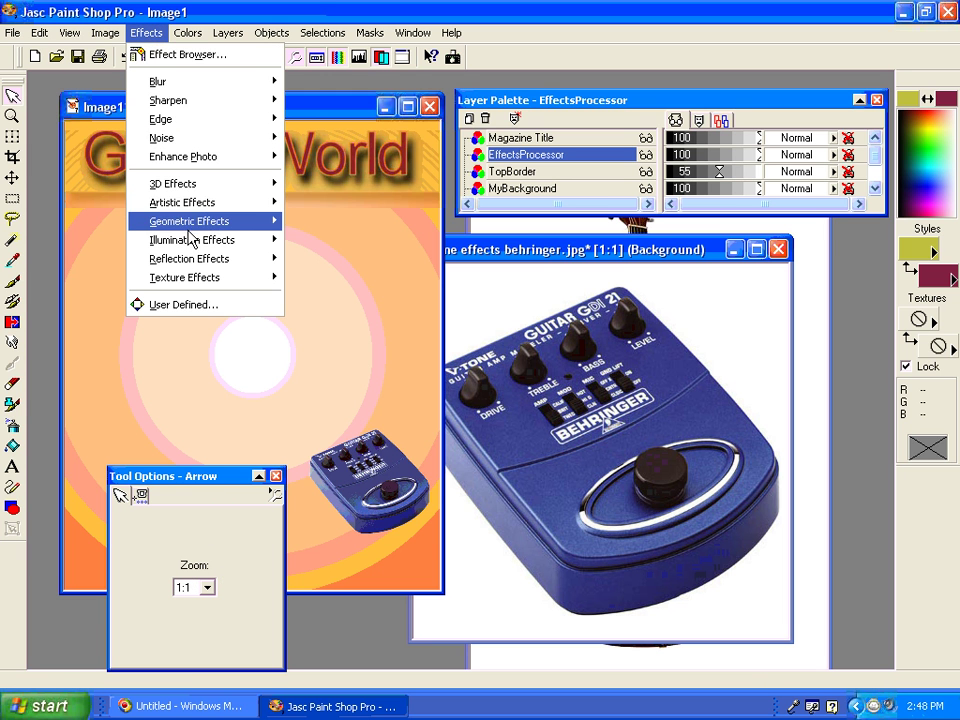
{"action": "mouse_move", "coordinate": [180, 184]}
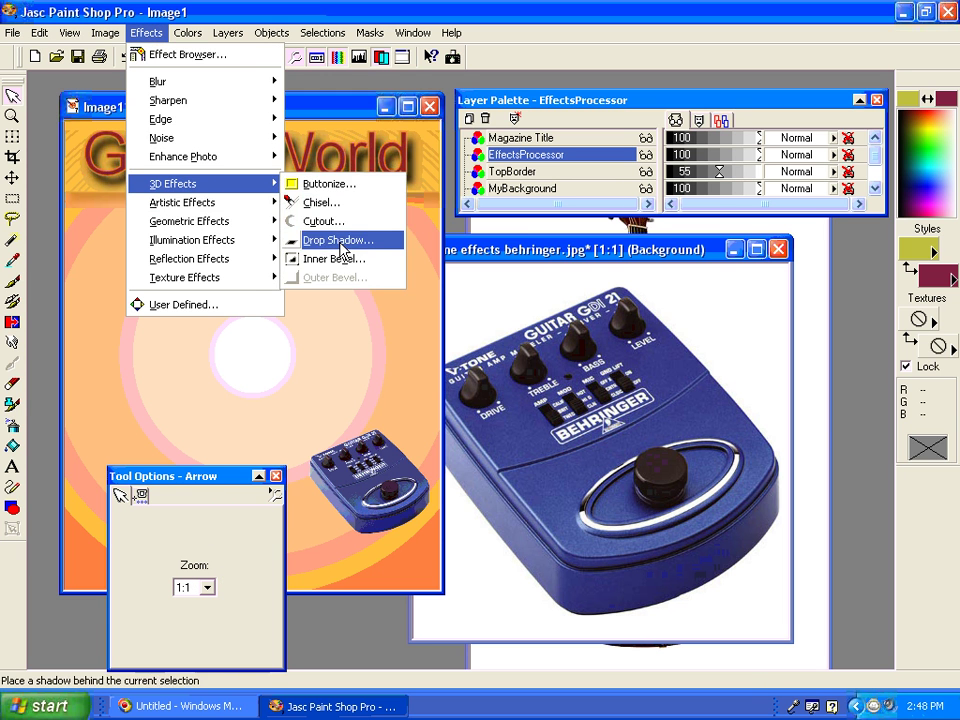
{"action": "left_click", "coordinate": [322, 241]}
{"action": "left_click", "coordinate": [556, 453]}
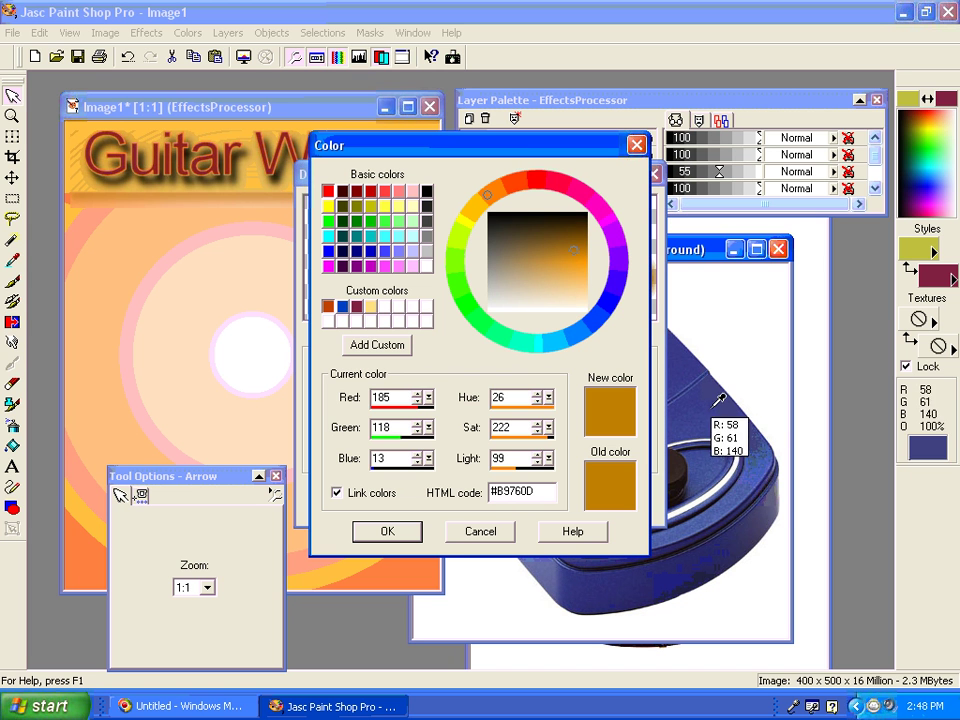
{"action": "left_click", "coordinate": [745, 489]}
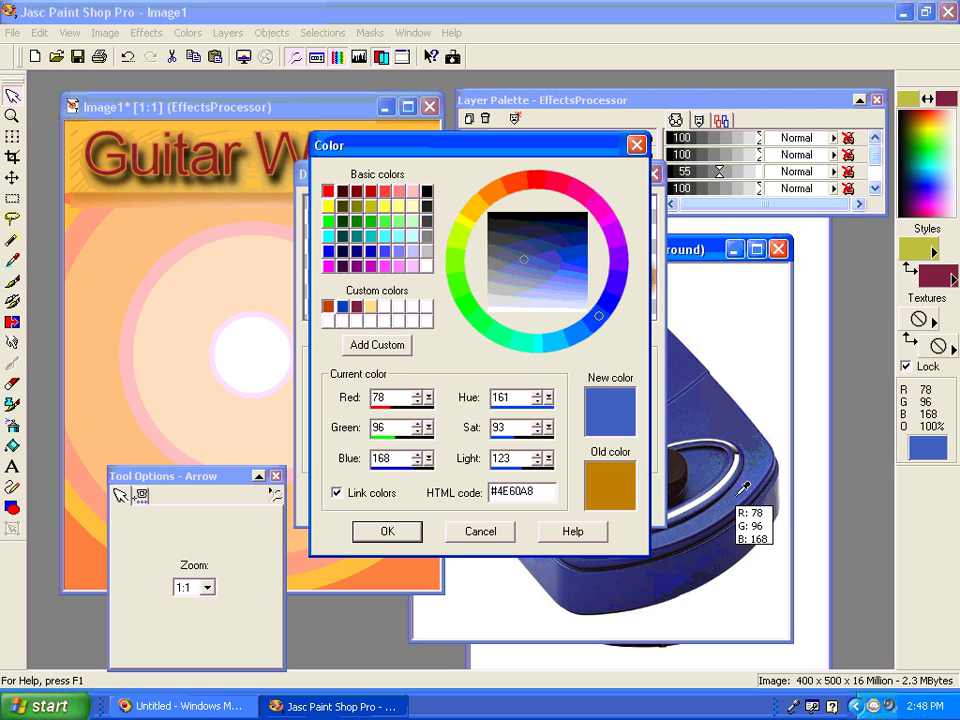
{"action": "left_click", "coordinate": [528, 264]}
{"action": "left_click", "coordinate": [540, 268]}
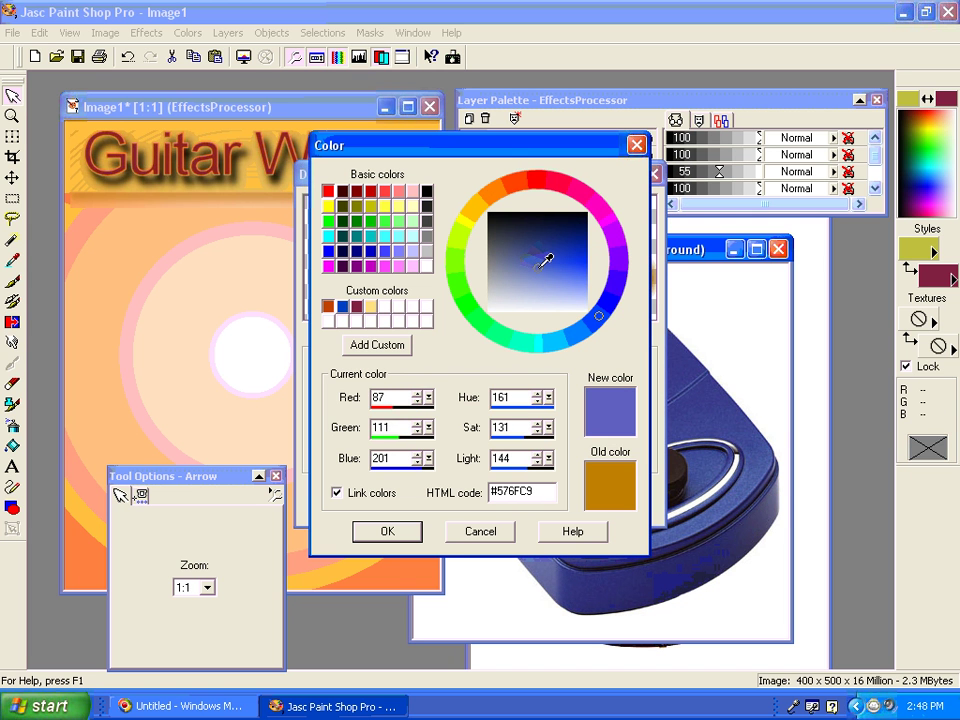
{"action": "left_click", "coordinate": [540, 270]}
{"action": "left_click", "coordinate": [387, 531]}
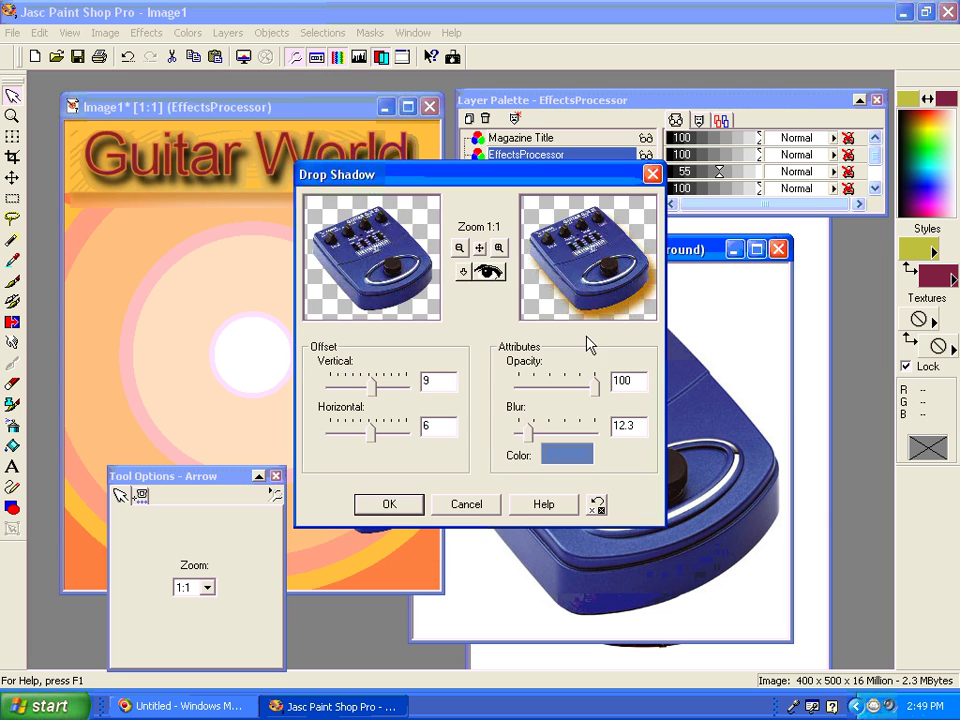
Step: Try larger blur values up to 33.3 for the pedal's drop shadow while previewing it on the cover
{"action": "left_click_drag", "start_coordinate": [519, 187], "coordinate": [694, 156]}
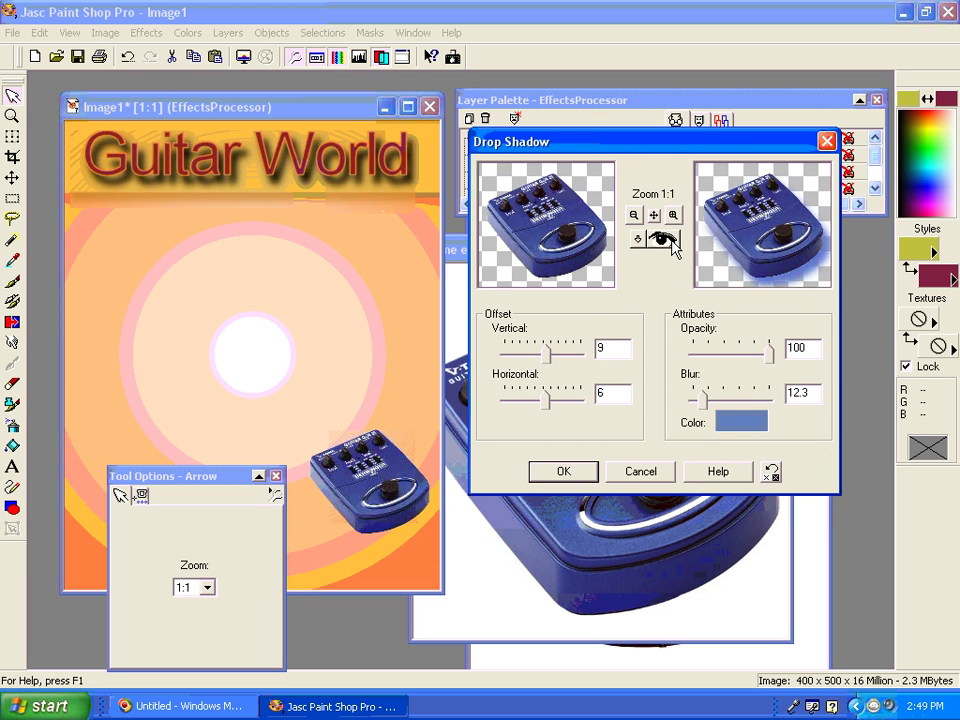
{"action": "left_click", "coordinate": [662, 240]}
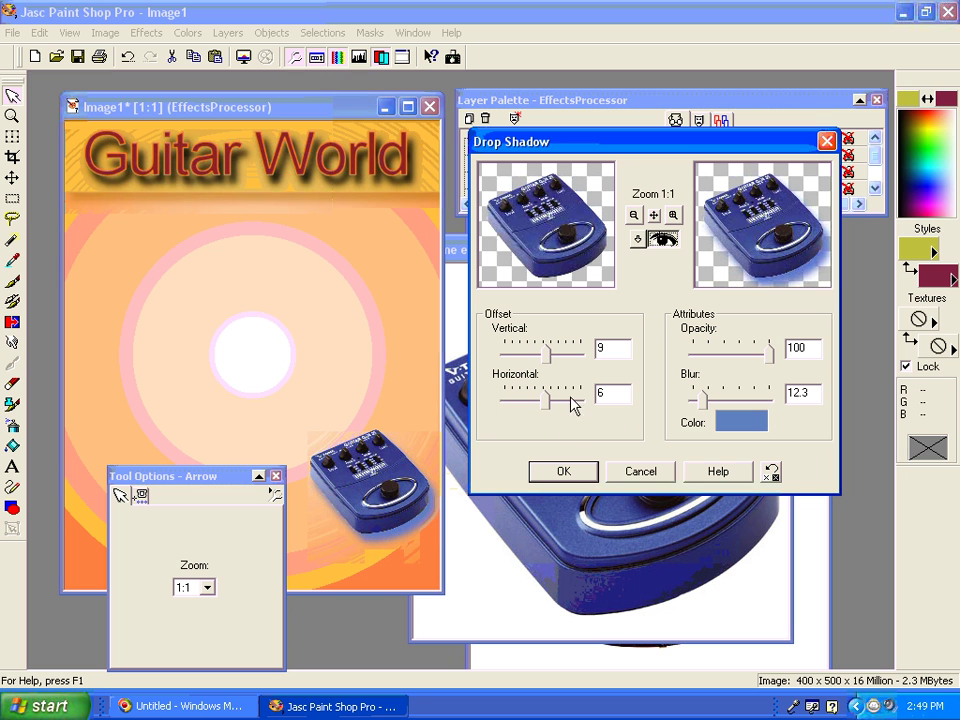
{"action": "left_click_drag", "start_coordinate": [697, 403], "coordinate": [710, 402]}
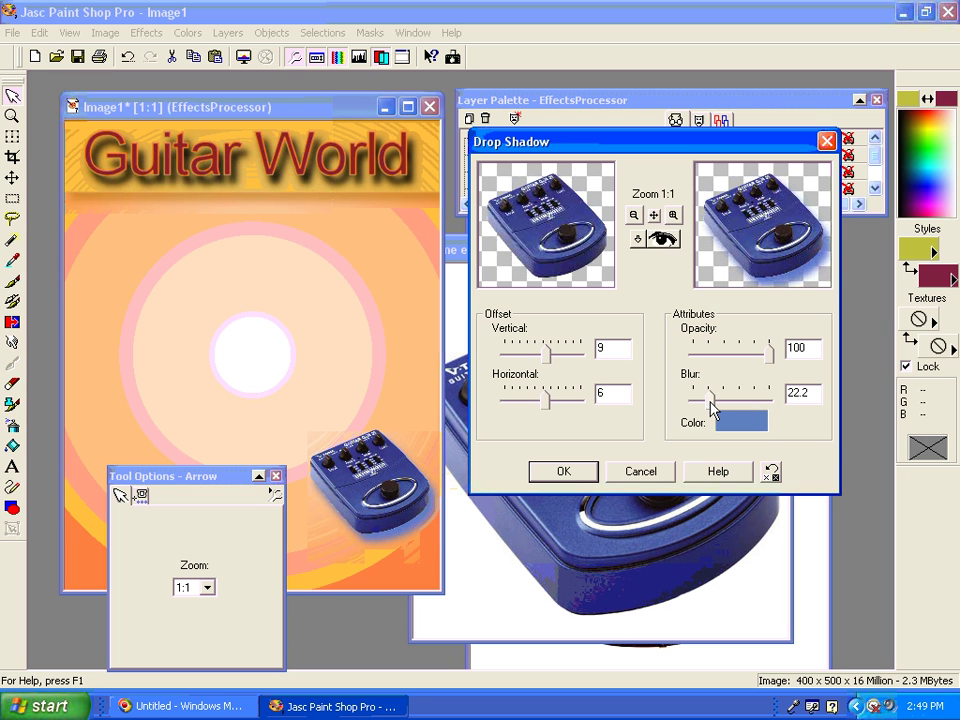
{"action": "left_click", "coordinate": [661, 242]}
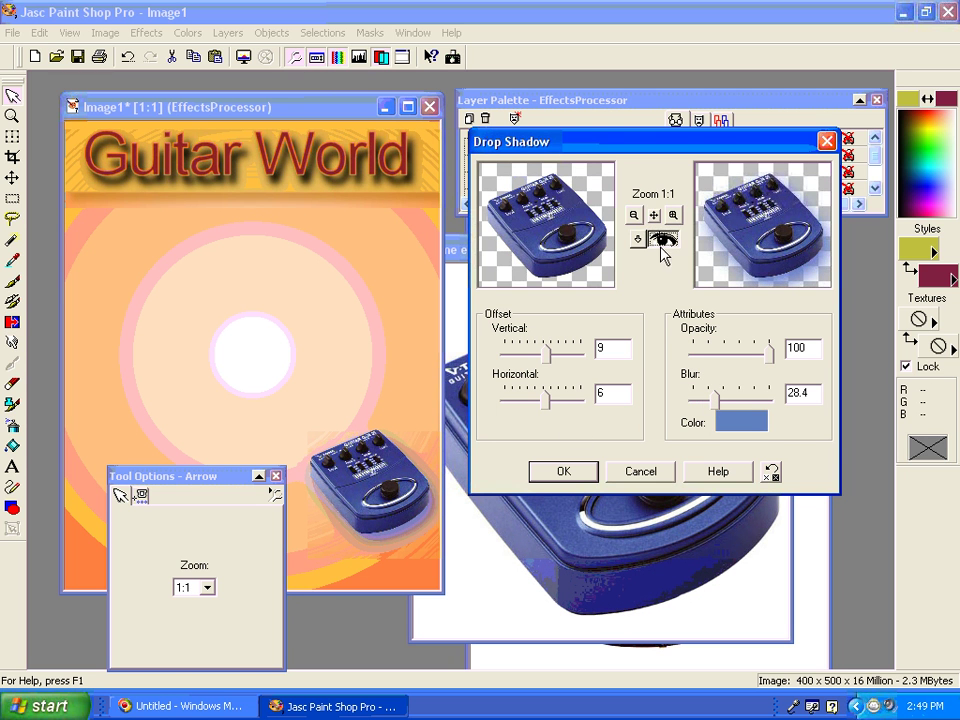
{"action": "left_click_drag", "start_coordinate": [712, 399], "coordinate": [717, 400]}
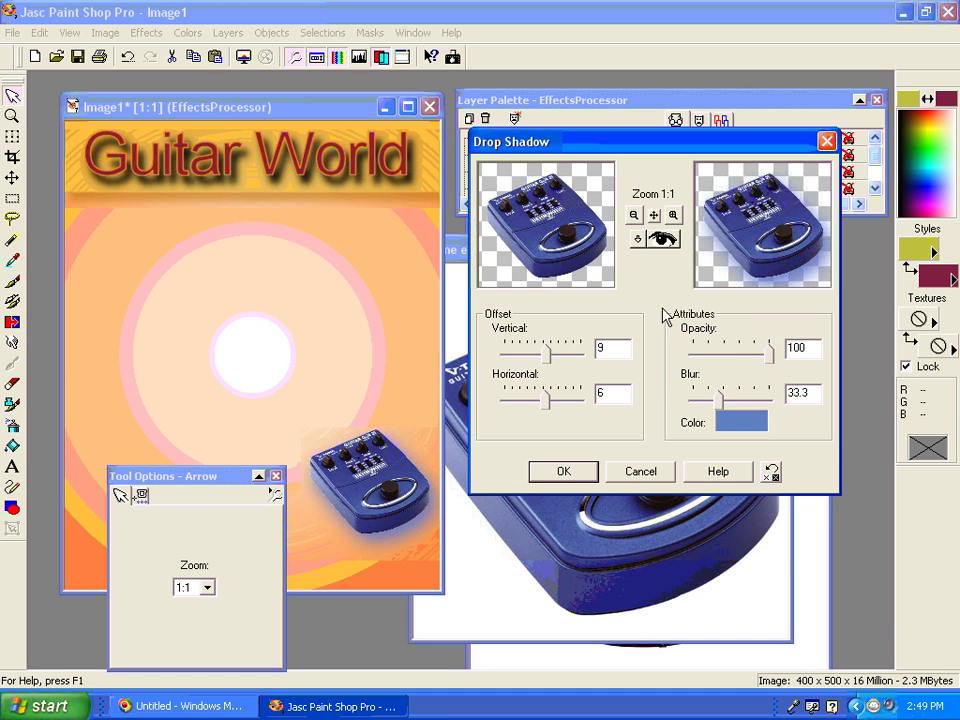
Step: Change the pedal's shadow colour to white, set its blur to 28.4 and apply the drop shadow
{"action": "left_click", "coordinate": [722, 422]}
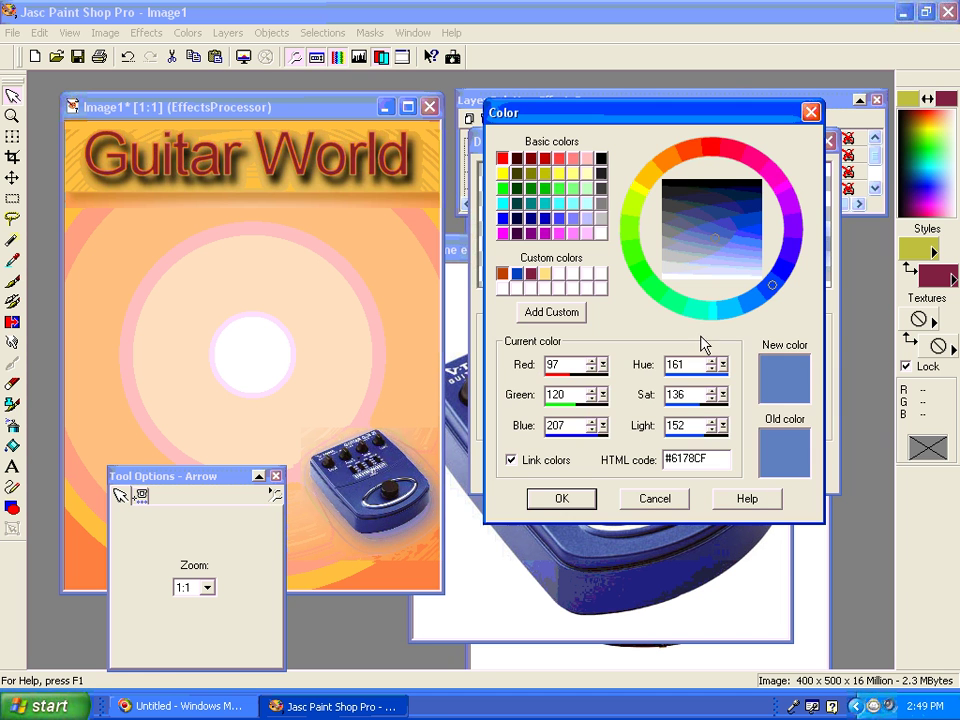
{"action": "left_click_drag", "start_coordinate": [673, 242], "coordinate": [641, 311]}
{"action": "left_click", "coordinate": [558, 500]}
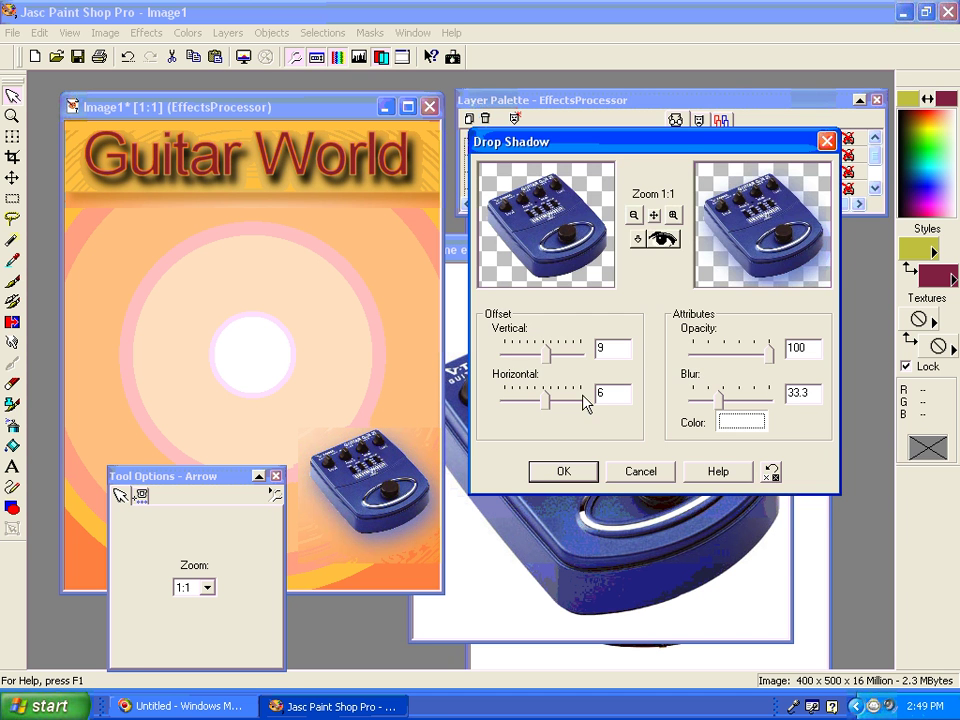
{"action": "left_click", "coordinate": [662, 238]}
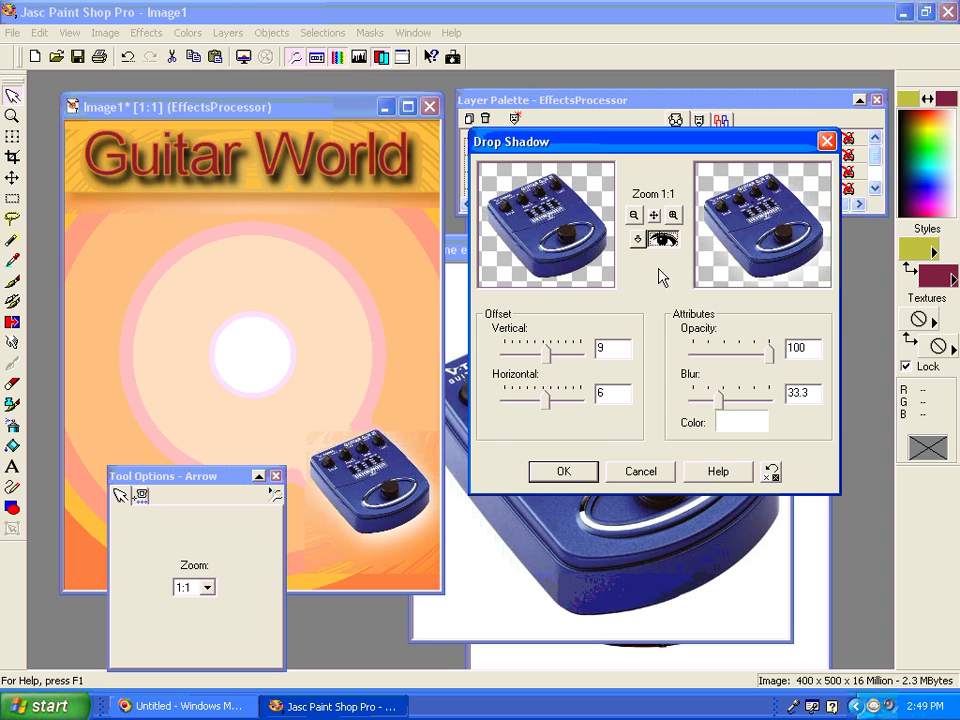
{"action": "left_click_drag", "start_coordinate": [719, 398], "coordinate": [714, 398]}
{"action": "left_click", "coordinate": [560, 471]}
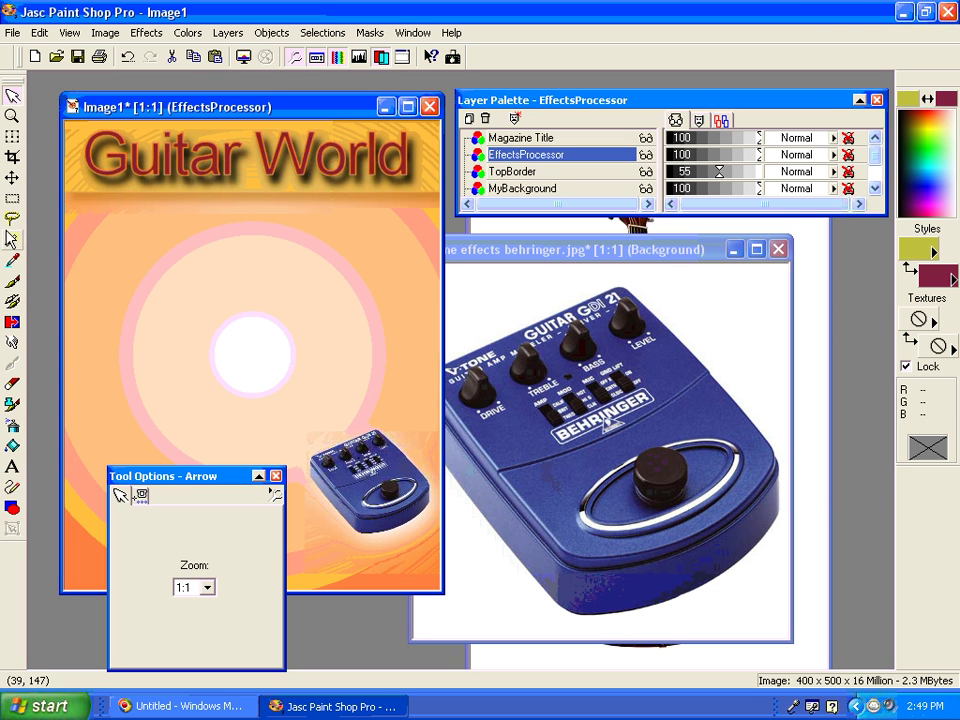
Step: Move the pedal slightly lower on the cover and close the pedal's source image
{"action": "left_click", "coordinate": [13, 180]}
{"action": "mouse_move", "coordinate": [389, 480]}
{"action": "left_mouse_down"}
{"action": "mouse_move", "coordinate": [390, 492]}
{"action": "mouse_move", "coordinate": [372, 480]}
{"action": "mouse_move", "coordinate": [373, 497]}
{"action": "mouse_move", "coordinate": [388, 497]}
{"action": "left_mouse_up"}
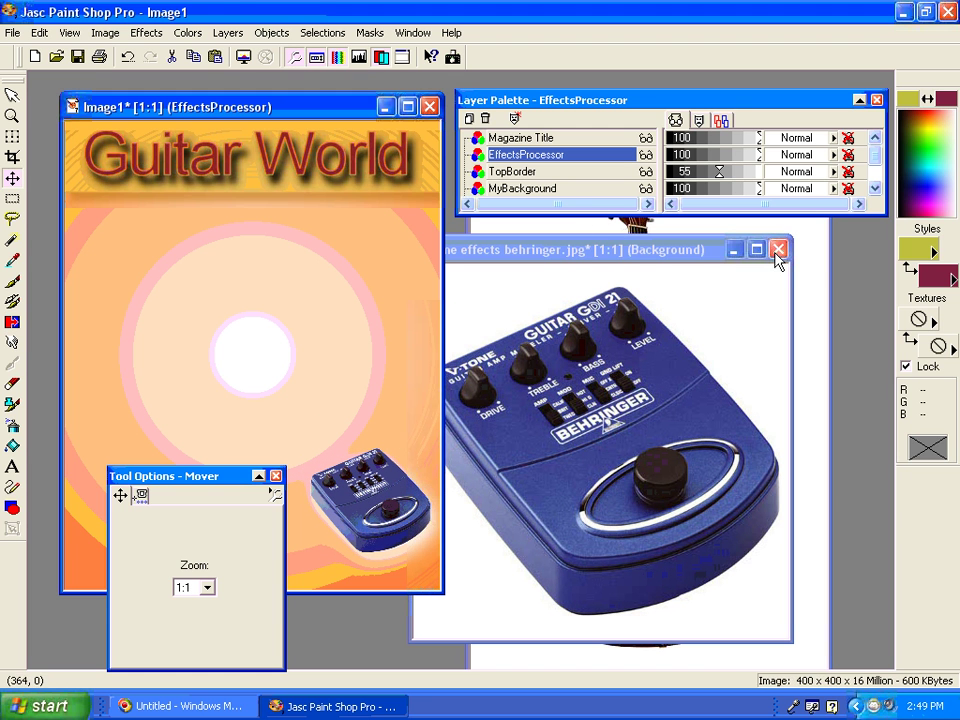
{"action": "left_click", "coordinate": [778, 249]}
{"action": "left_click", "coordinate": [488, 381]}
Step: Select the guitar in guitar.jpg by picking its white background with the Magic Wand at tolerance 30 and inverting the selection
{"action": "left_click", "coordinate": [578, 270]}
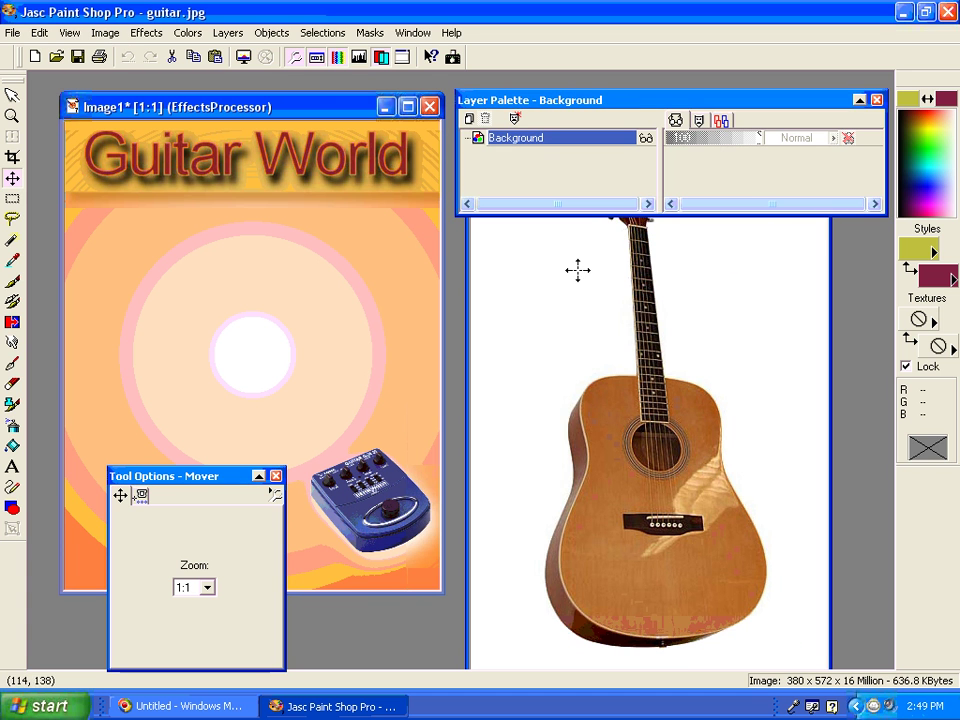
{"action": "left_click_drag", "start_coordinate": [754, 104], "coordinate": [756, 27]}
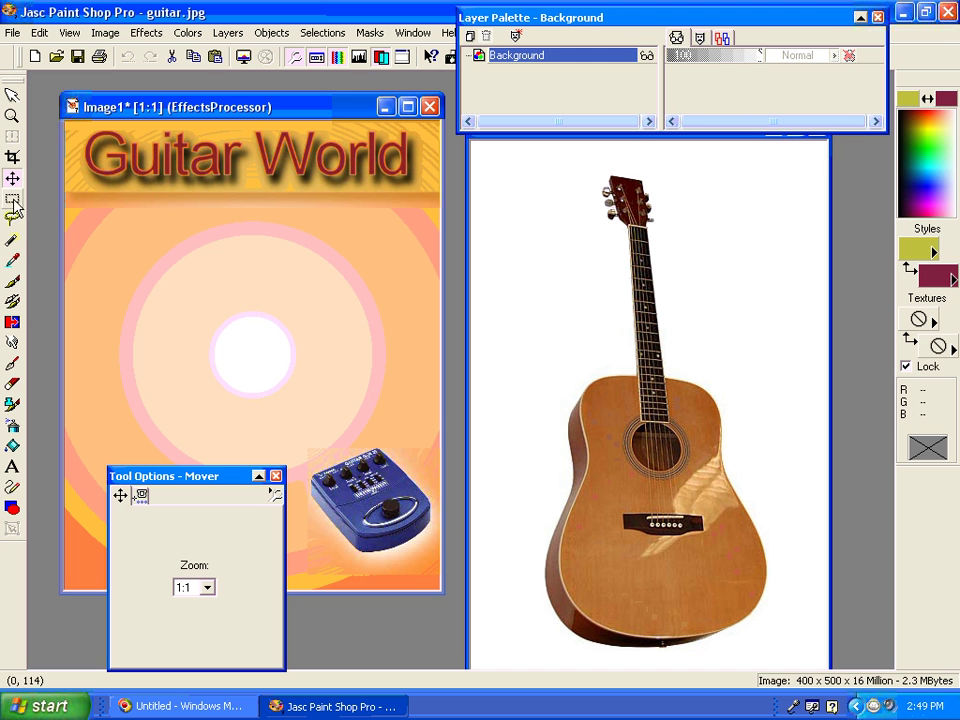
{"action": "left_click", "coordinate": [12, 240]}
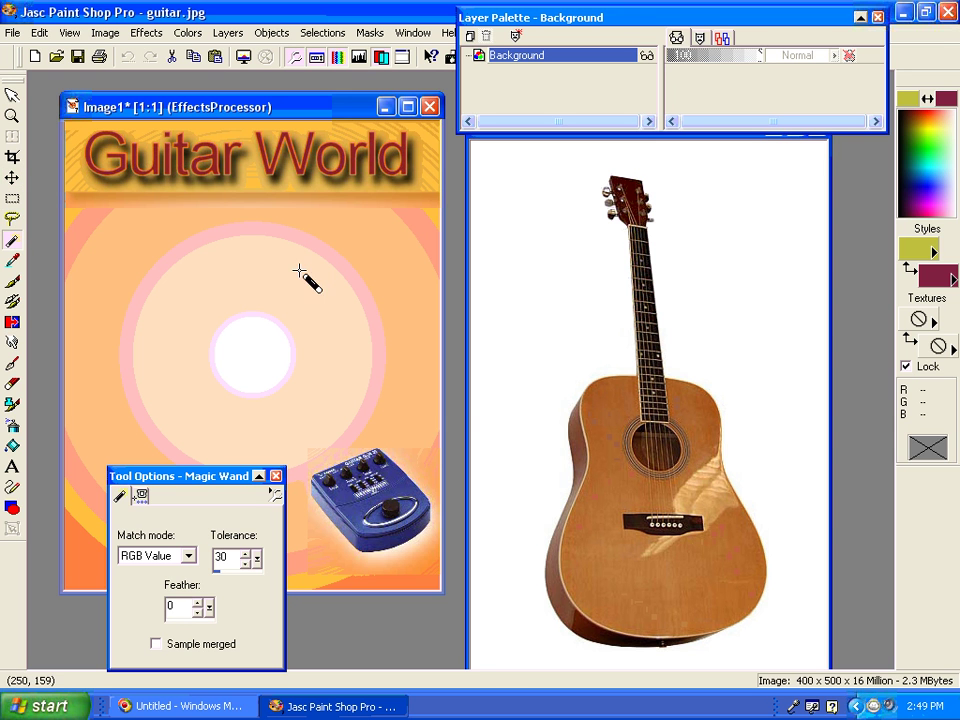
{"action": "left_click", "coordinate": [590, 284]}
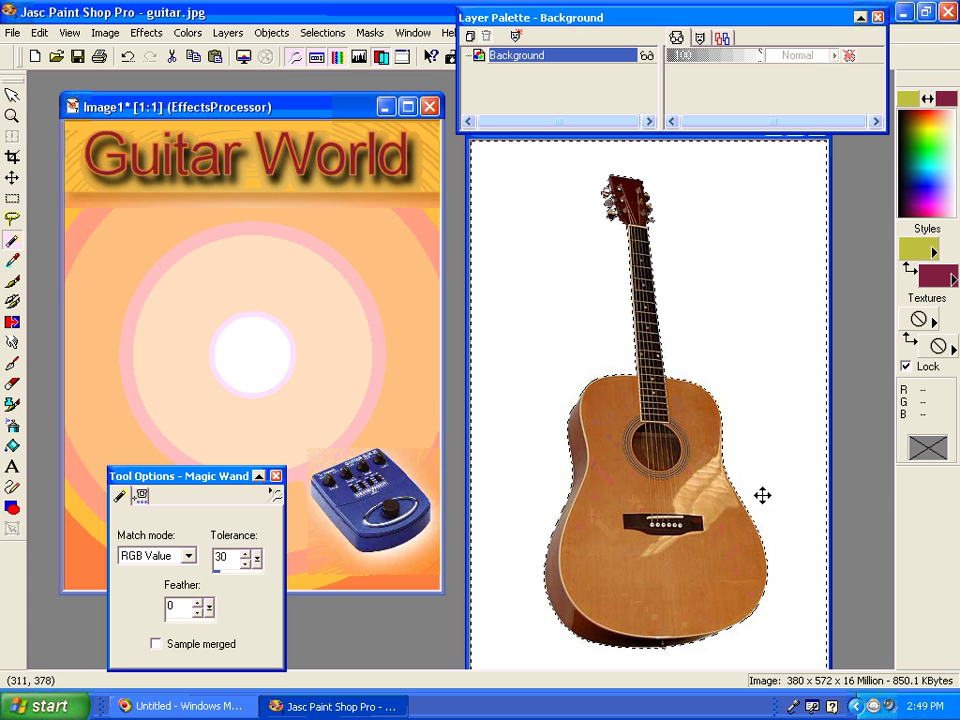
{"action": "left_click", "coordinate": [323, 32]}
{"action": "left_click", "coordinate": [340, 132]}
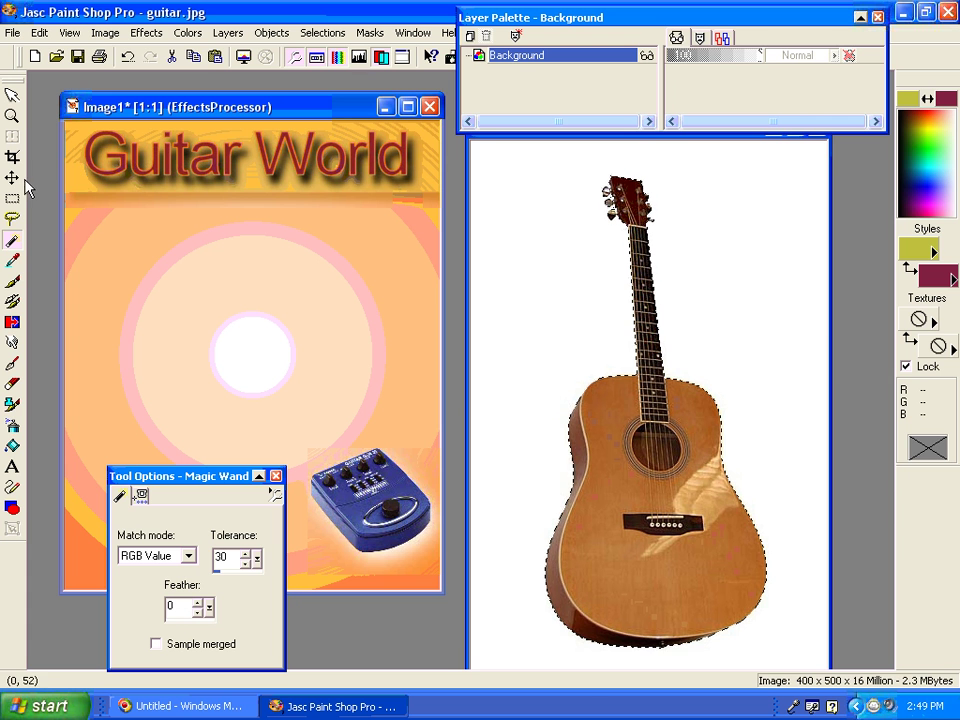
Step: Copy the selected guitar and paste it as a new image beside the cover
{"action": "left_click", "coordinate": [192, 58]}
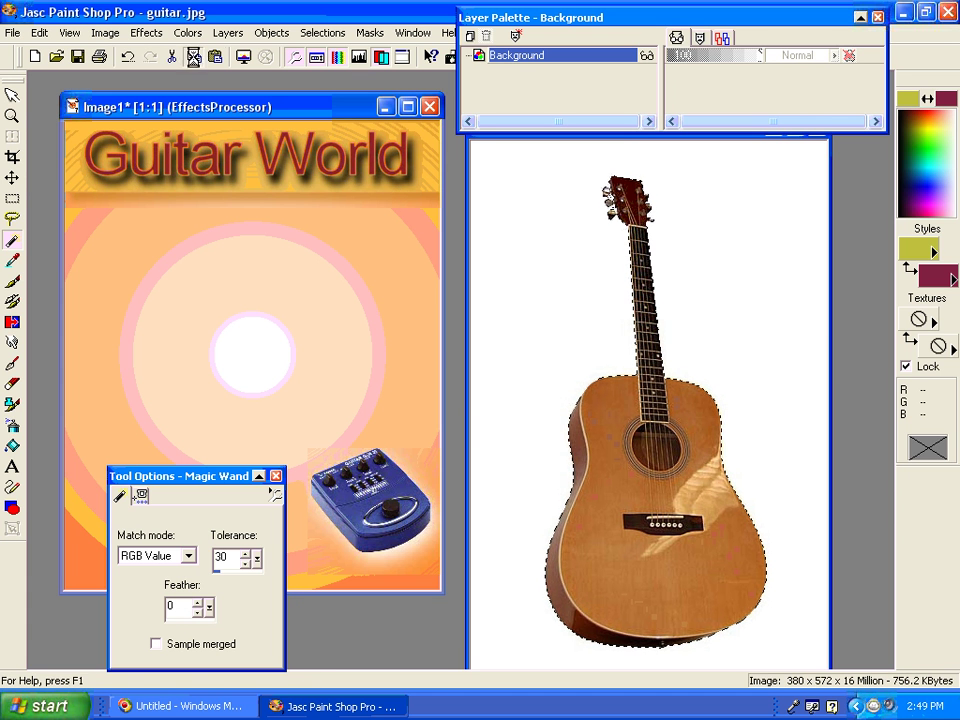
{"action": "left_click", "coordinate": [215, 57]}
{"action": "left_click_drag", "start_coordinate": [233, 173], "coordinate": [449, 157]}
Step: Try rotating the pasted guitar image 45 degrees to the right, and undo the rotation
{"action": "left_click", "coordinate": [105, 32]}
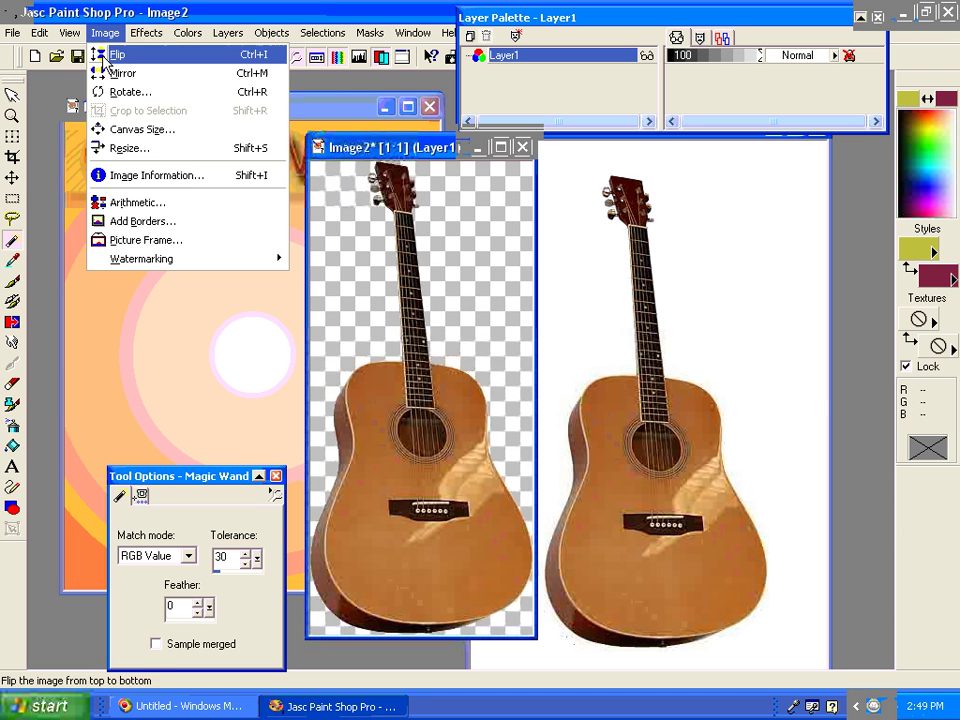
{"action": "left_click", "coordinate": [113, 92]}
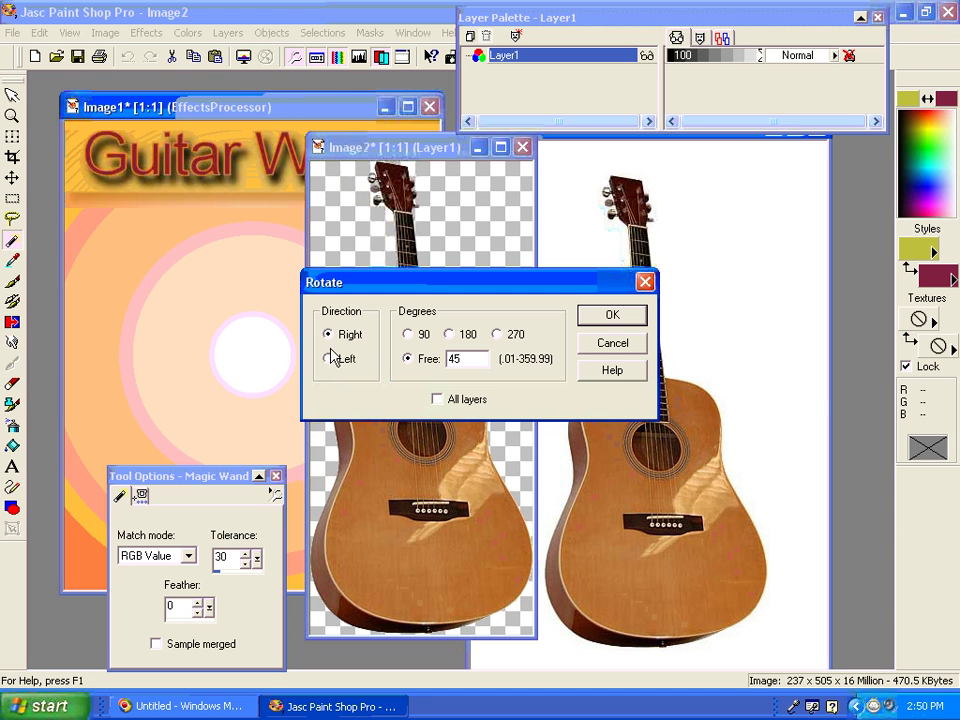
{"action": "left_click", "coordinate": [612, 315]}
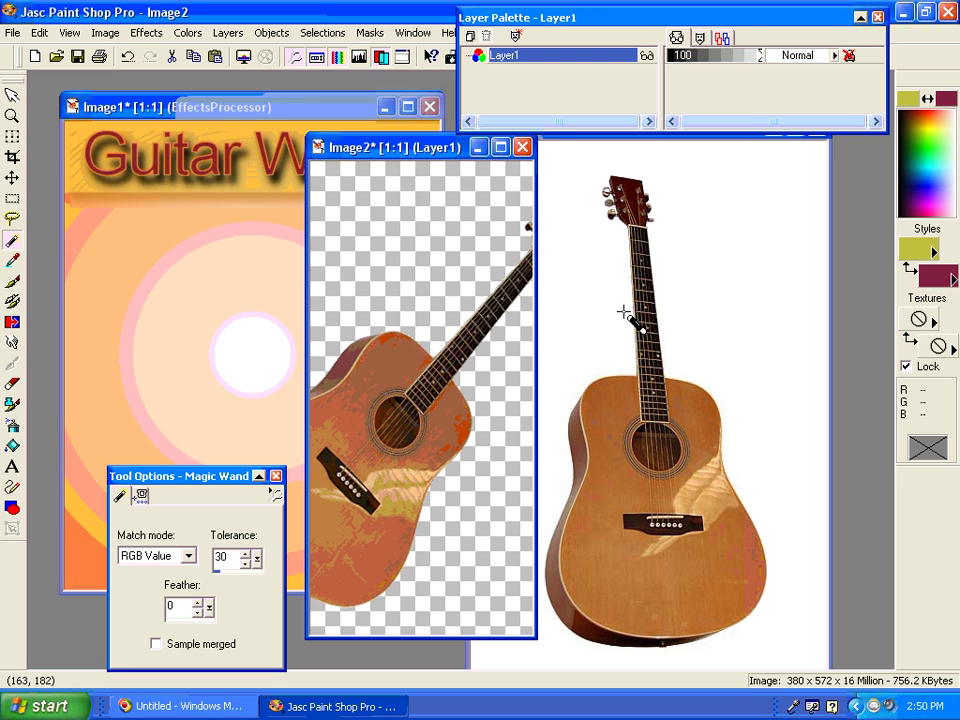
{"action": "left_click_drag", "start_coordinate": [537, 290], "coordinate": [654, 278]}
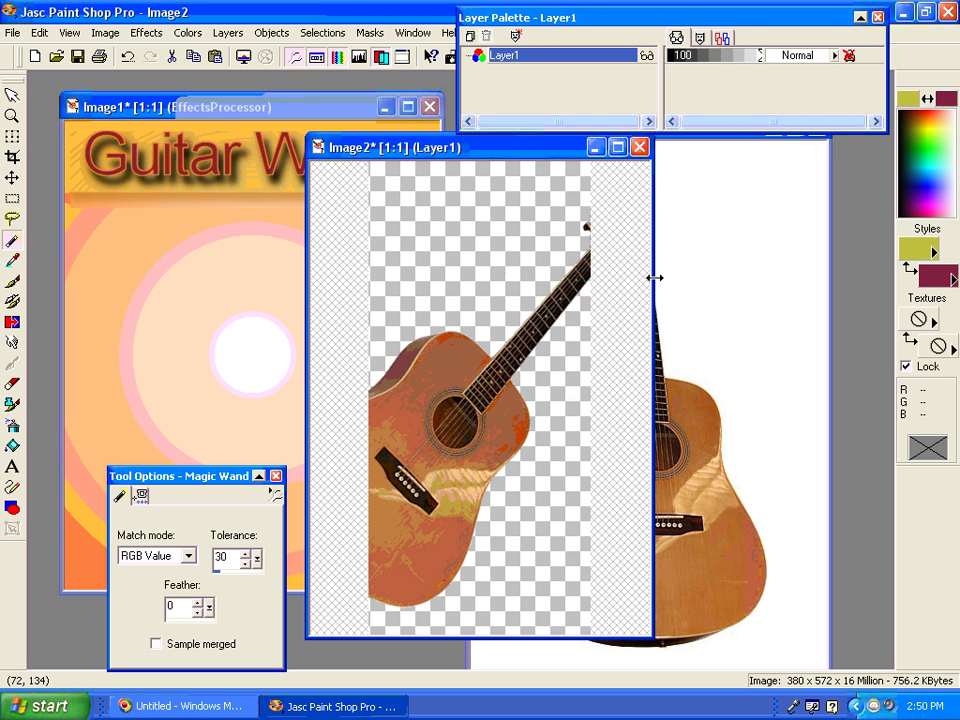
{"action": "key", "text": "ctrl+z"}
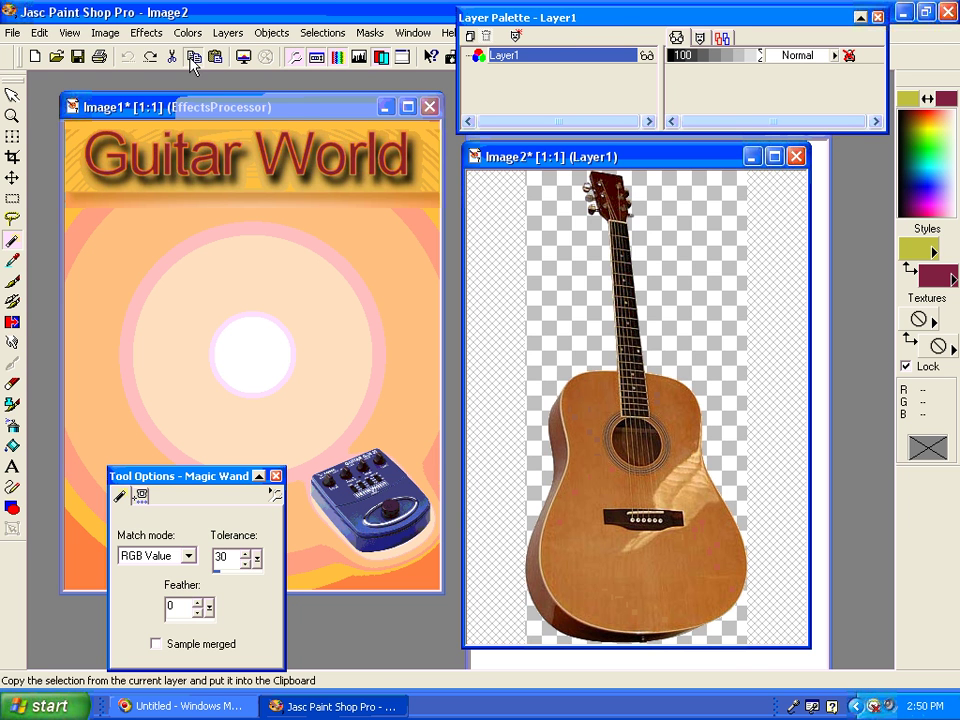
Step: Switch to the Guitar World cover and paste the guitar as a new layer
{"action": "key", "text": "ctrl+Tab"}
{"action": "left_click", "coordinate": [39, 33]}
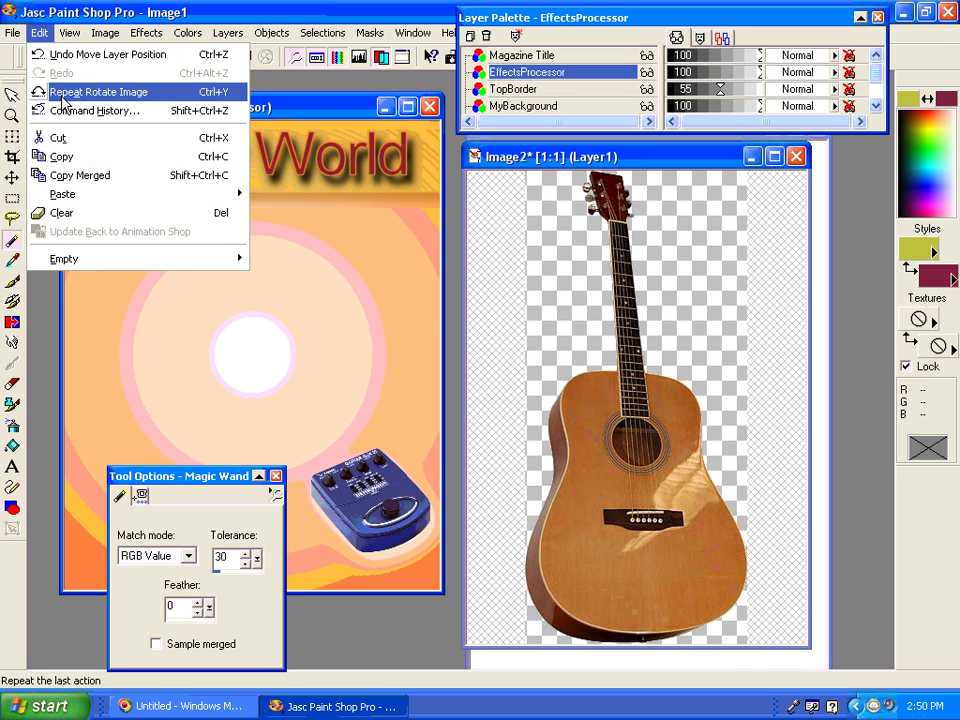
{"action": "mouse_move", "coordinate": [140, 202]}
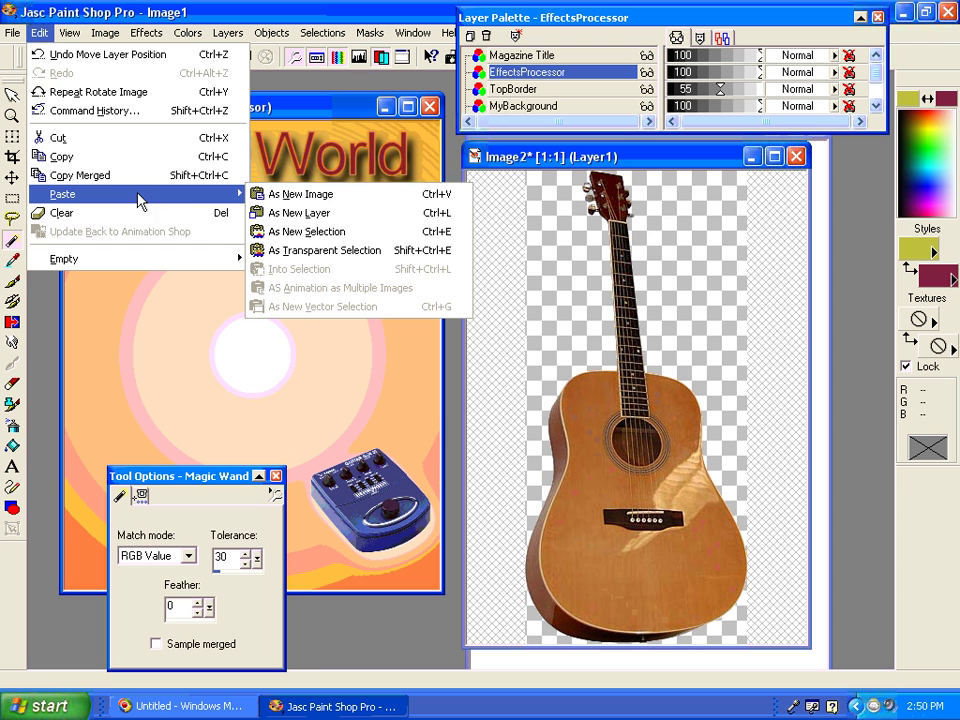
{"action": "left_click", "coordinate": [316, 213]}
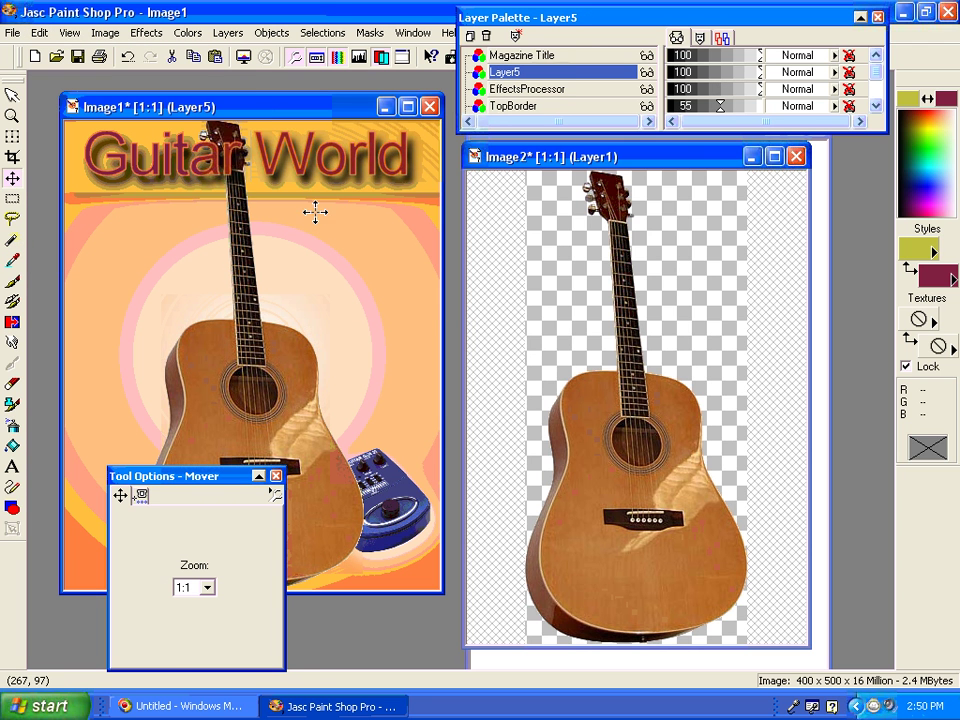
Step: With the Deformation tool, shrink the guitar to about 70 percent, rotate it about 60 degrees clockwise, centre it below the title and apply
{"action": "left_click", "coordinate": [12, 136]}
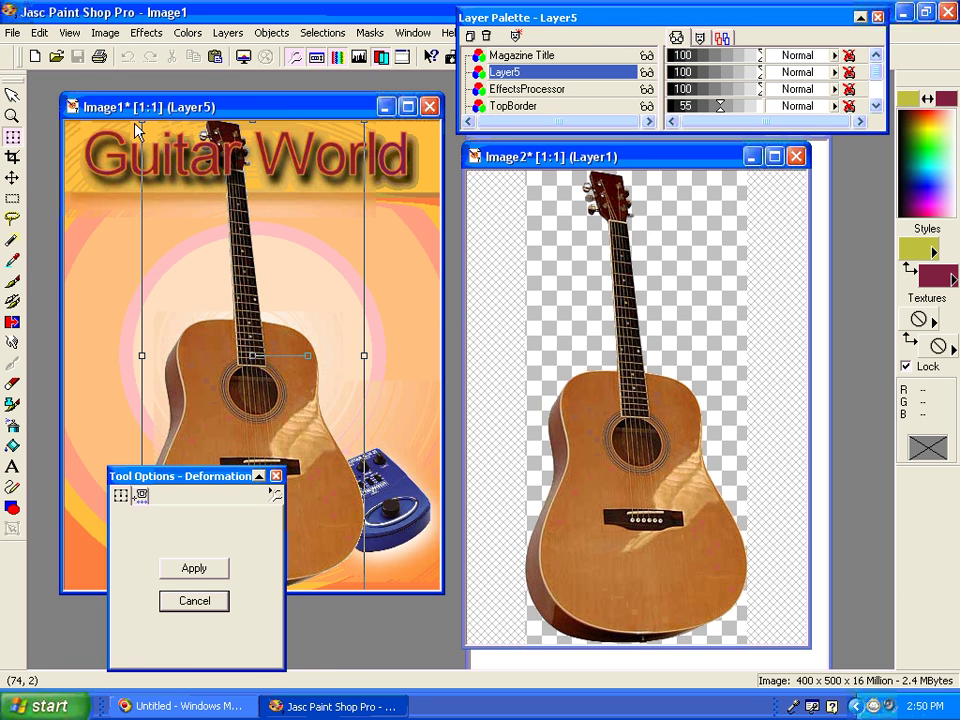
{"action": "left_click_drag", "start_coordinate": [142, 121], "coordinate": [199, 236]}
{"action": "left_click_drag", "start_coordinate": [218, 480], "coordinate": [515, 379]}
{"action": "left_click_drag", "start_coordinate": [331, 400], "coordinate": [280, 359]}
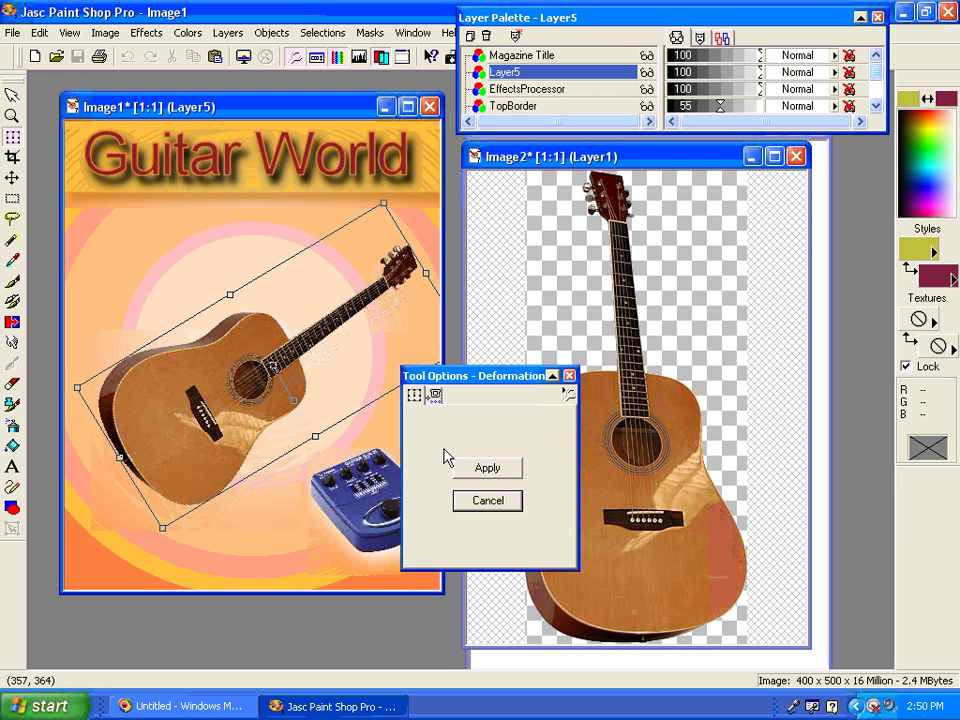
{"action": "left_click", "coordinate": [485, 469]}
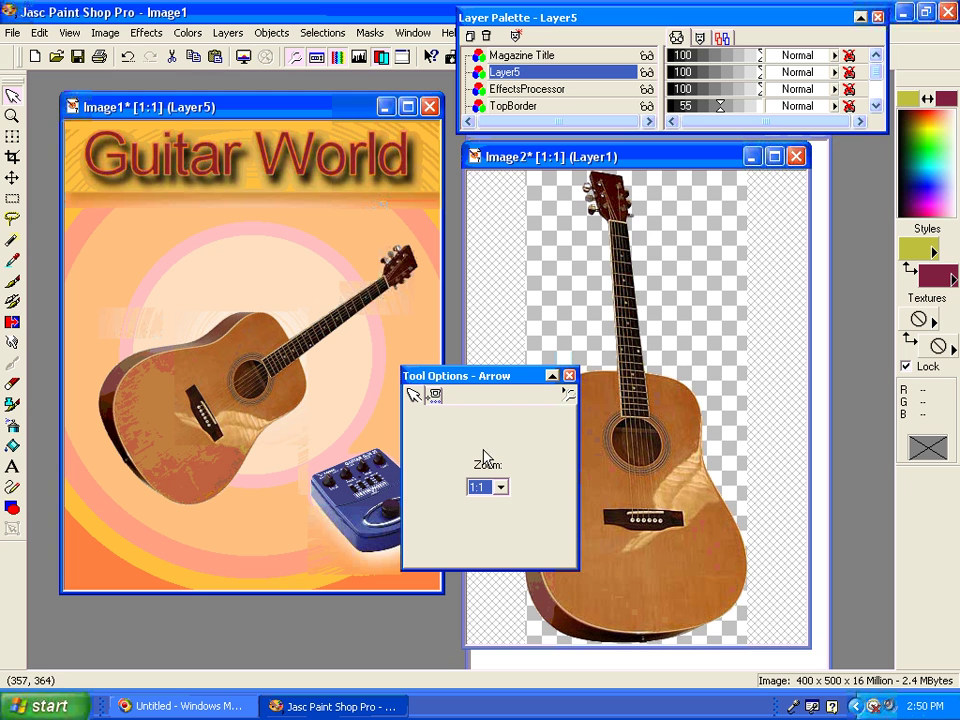
Step: Apply a white drop shadow to the guitar layer with vertical offset 9, horizontal offset 6, opacity 100 and blur 28.4
{"action": "left_click", "coordinate": [150, 34]}
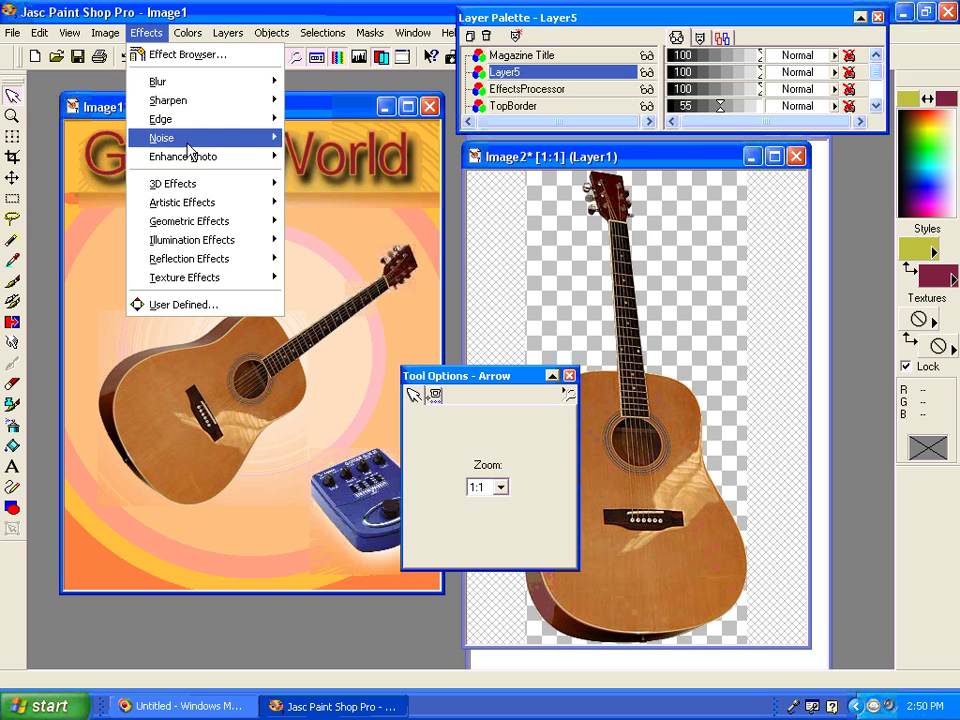
{"action": "mouse_move", "coordinate": [250, 183]}
{"action": "left_click", "coordinate": [314, 242]}
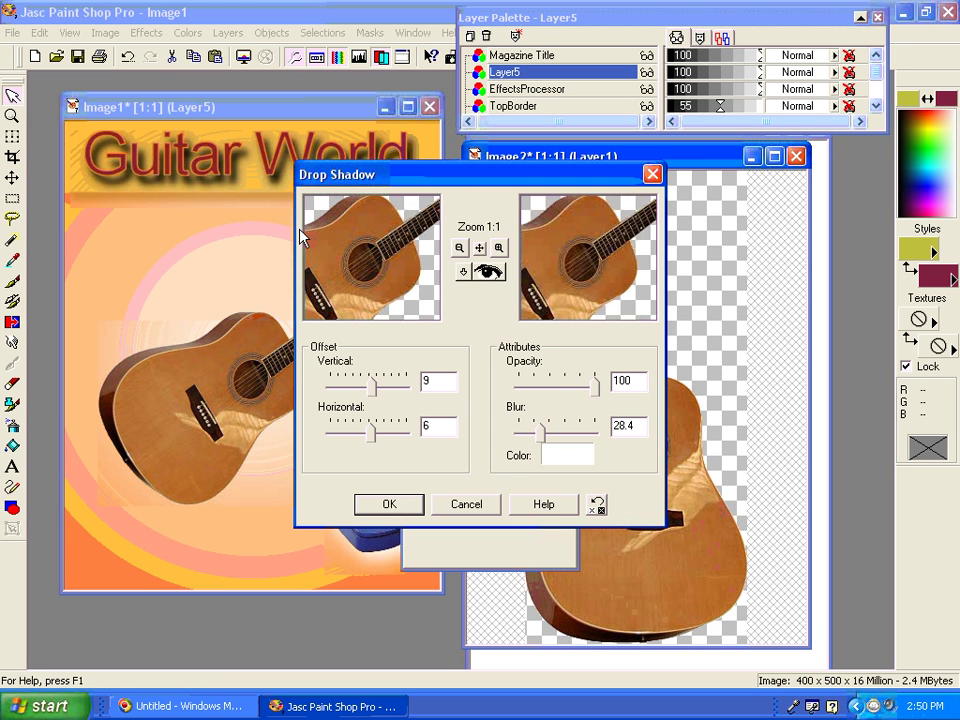
{"action": "left_click", "coordinate": [389, 504]}
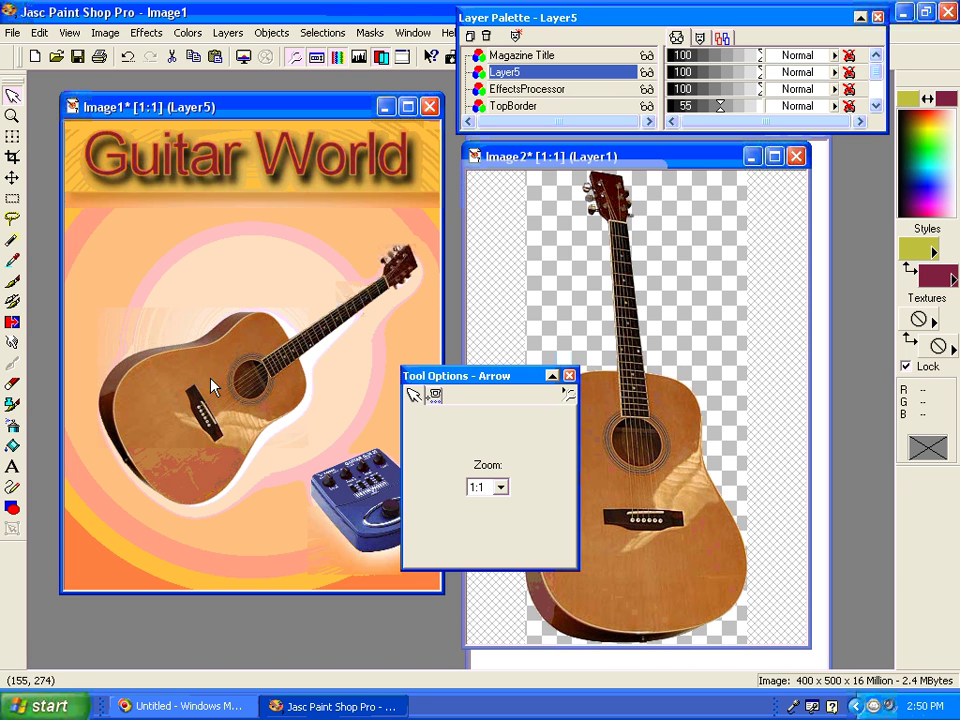
{"action": "left_click_drag", "start_coordinate": [478, 376], "coordinate": [694, 372]}
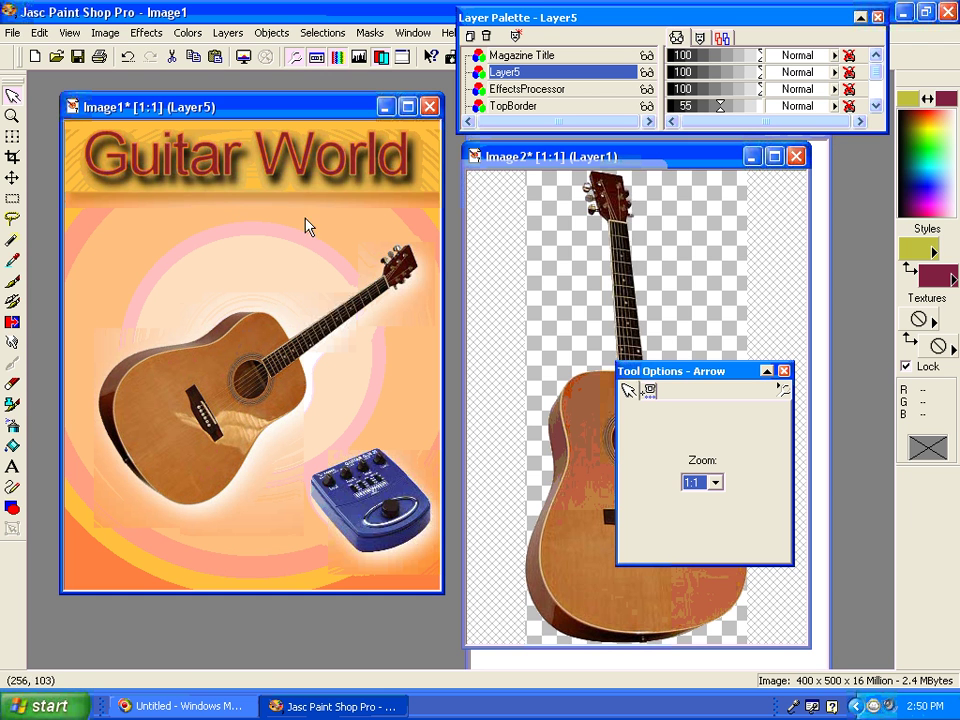
Step: Choose the rectangular Selection tool and add a new layer named TextBox1 above the guitar layer
{"action": "left_click", "coordinate": [13, 200]}
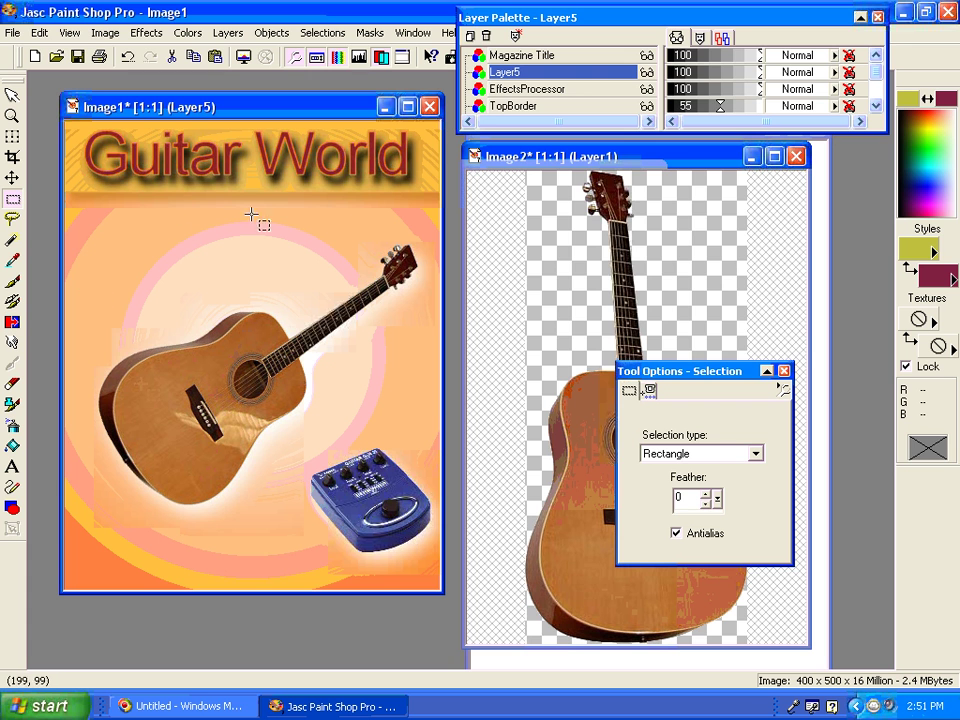
{"action": "left_click", "coordinate": [470, 37]}
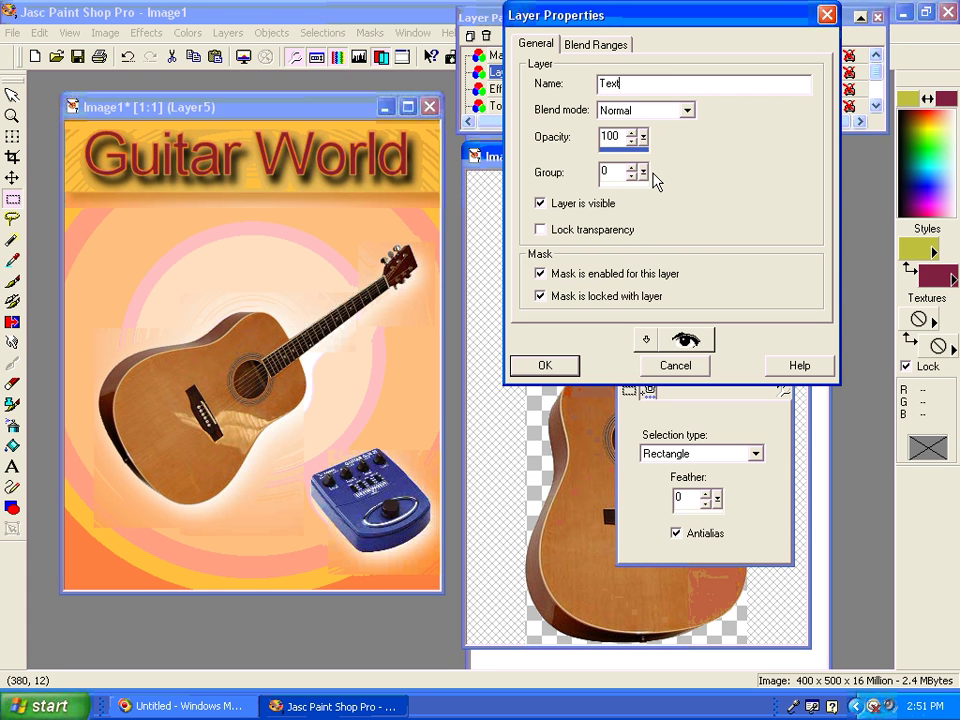
{"action": "left_click", "coordinate": [577, 367]}
{"action": "left_click_drag", "start_coordinate": [650, 378], "coordinate": [285, 444]}
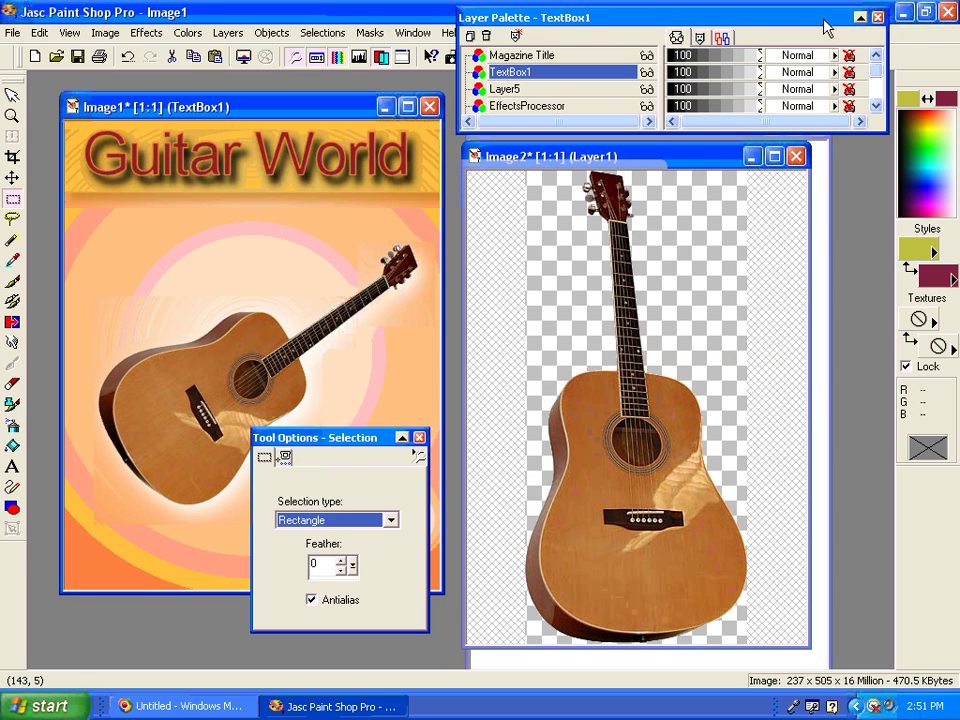
{"action": "left_click_drag", "start_coordinate": [826, 28], "coordinate": [838, 130]}
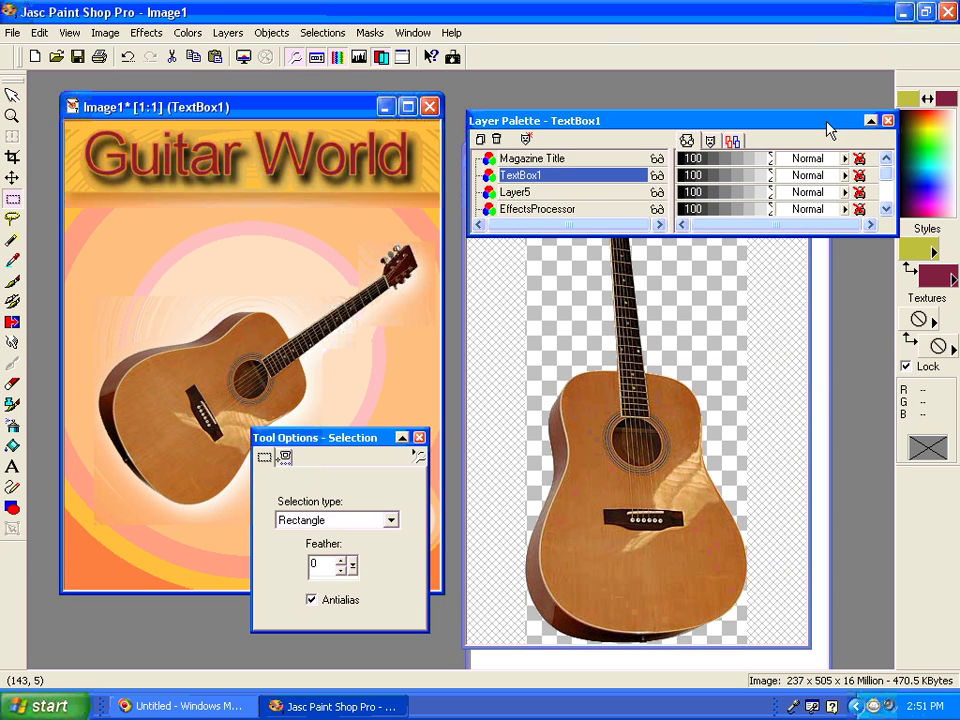
Step: Set the selection type to Rounded Rectangle with feather 2 and draw a box selection below the title, overlapping the guitar's upper body
{"action": "left_click", "coordinate": [316, 58]}
{"action": "left_click", "coordinate": [316, 58]}
{"action": "left_click", "coordinate": [391, 521]}
{"action": "left_click", "coordinate": [384, 561]}
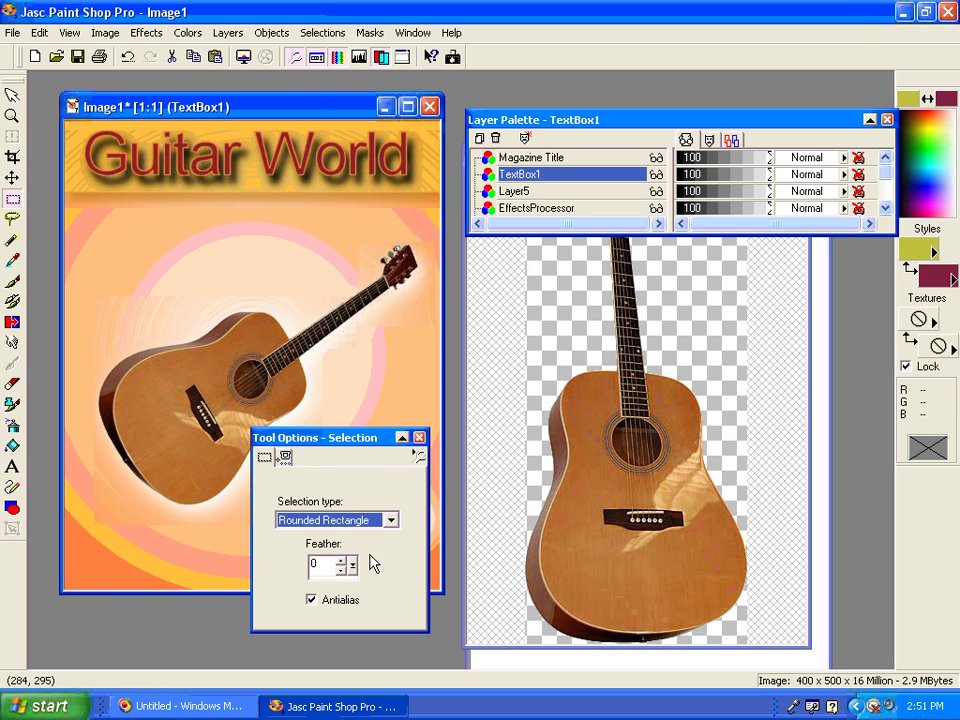
{"action": "left_click", "coordinate": [341, 563]}
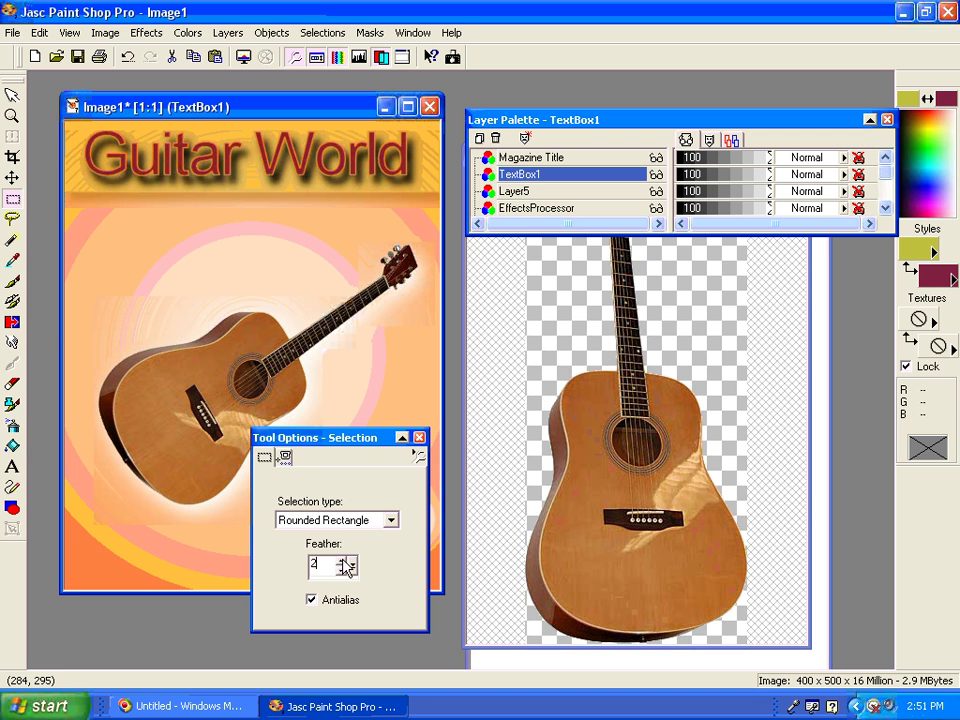
{"action": "key", "text": "Up"}
{"action": "left_click_drag", "start_coordinate": [81, 223], "coordinate": [263, 351]}
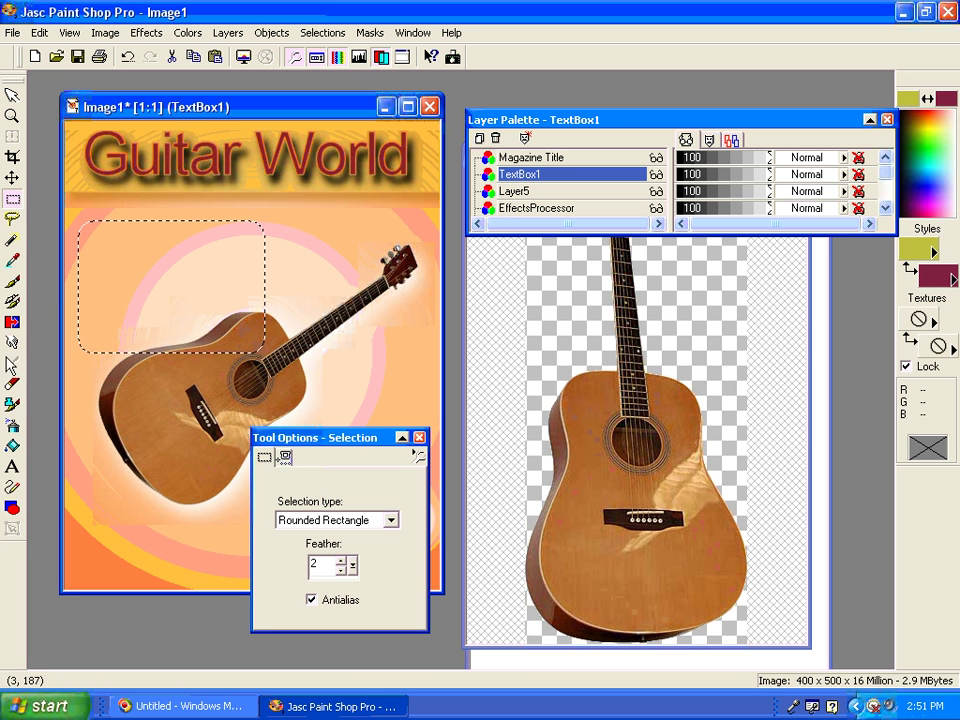
Step: Flood-fill the rounded rectangle selection on the TextBox1 layer with the olive green foreground colour
{"action": "left_click", "coordinate": [12, 445]}
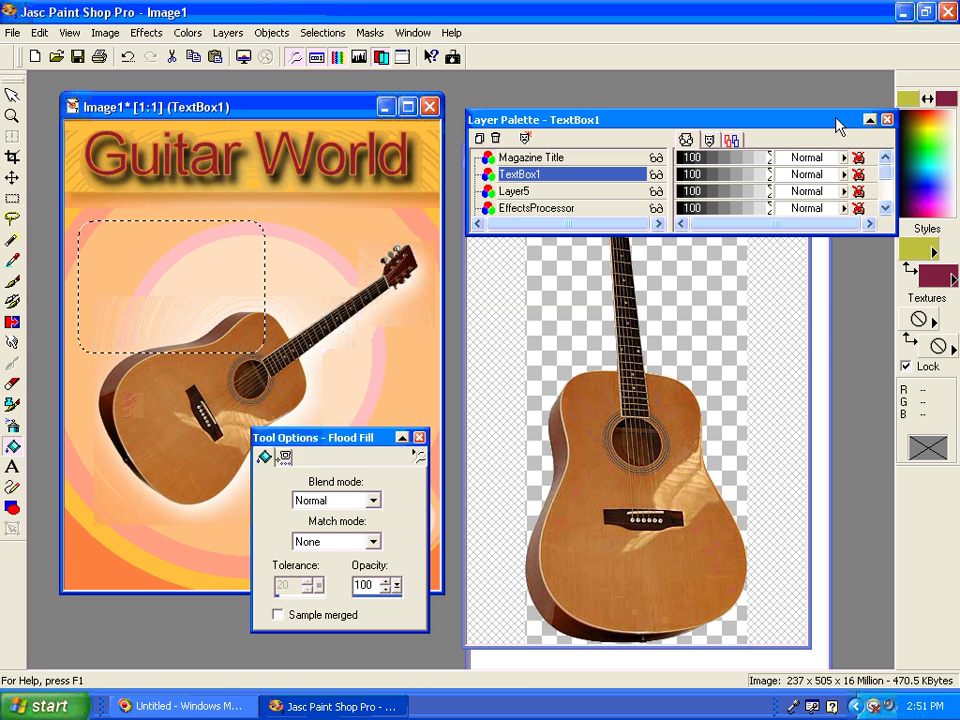
{"action": "left_click_drag", "start_coordinate": [838, 125], "coordinate": [827, 241]}
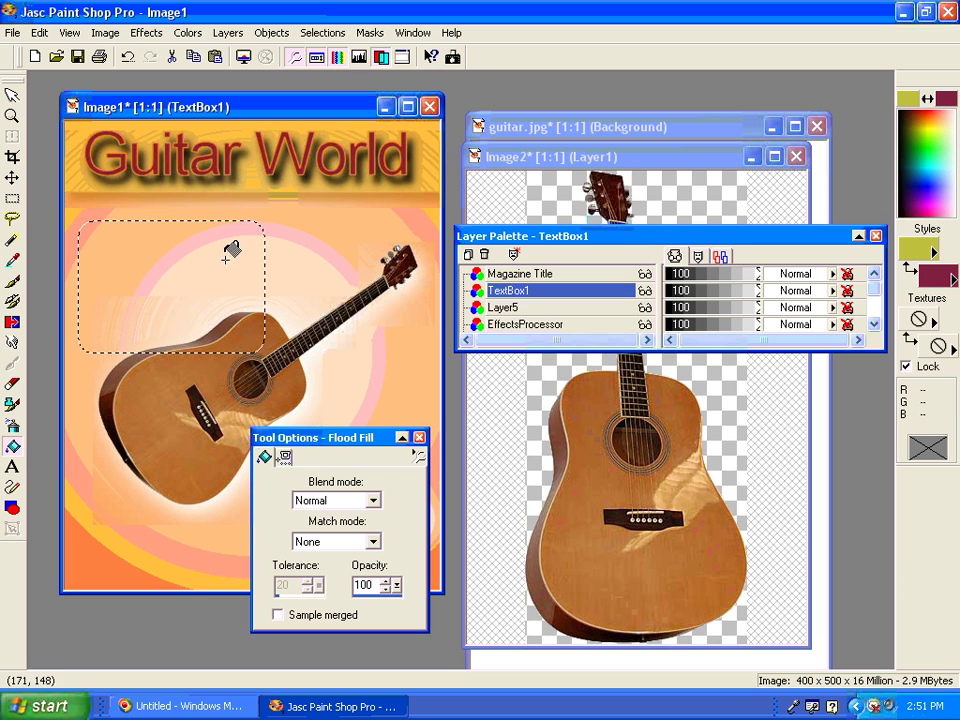
{"action": "left_click", "coordinate": [248, 280]}
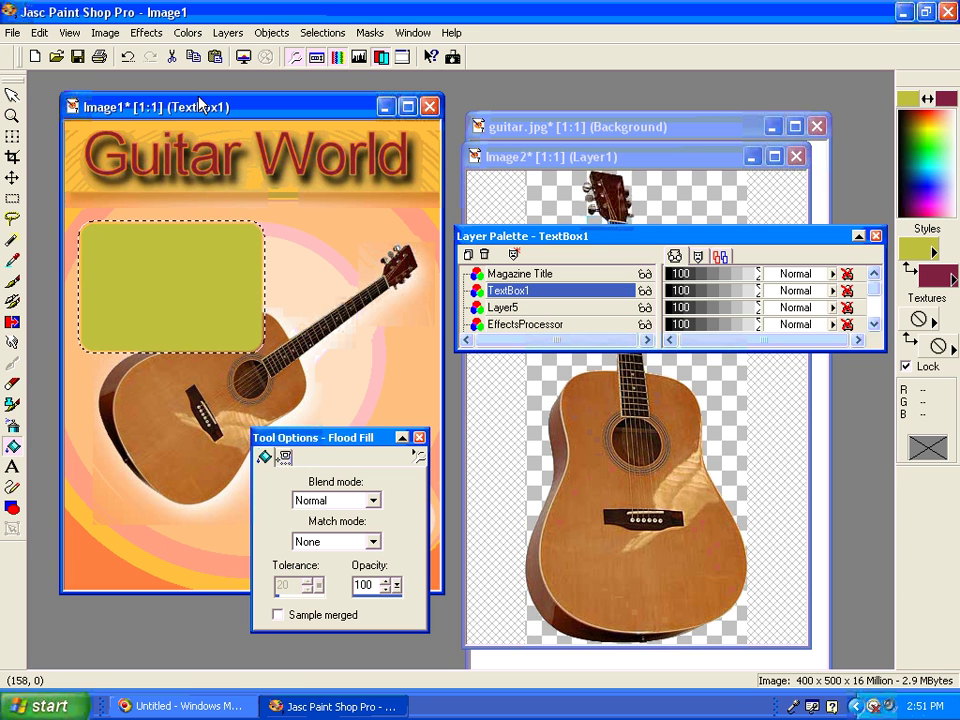
Step: Apply a white drop shadow with offsets 9 and 6, opacity 100 and blur 28.4 to the box and lower the TextBox1 layer's opacity to 40
{"action": "left_click", "coordinate": [146, 34]}
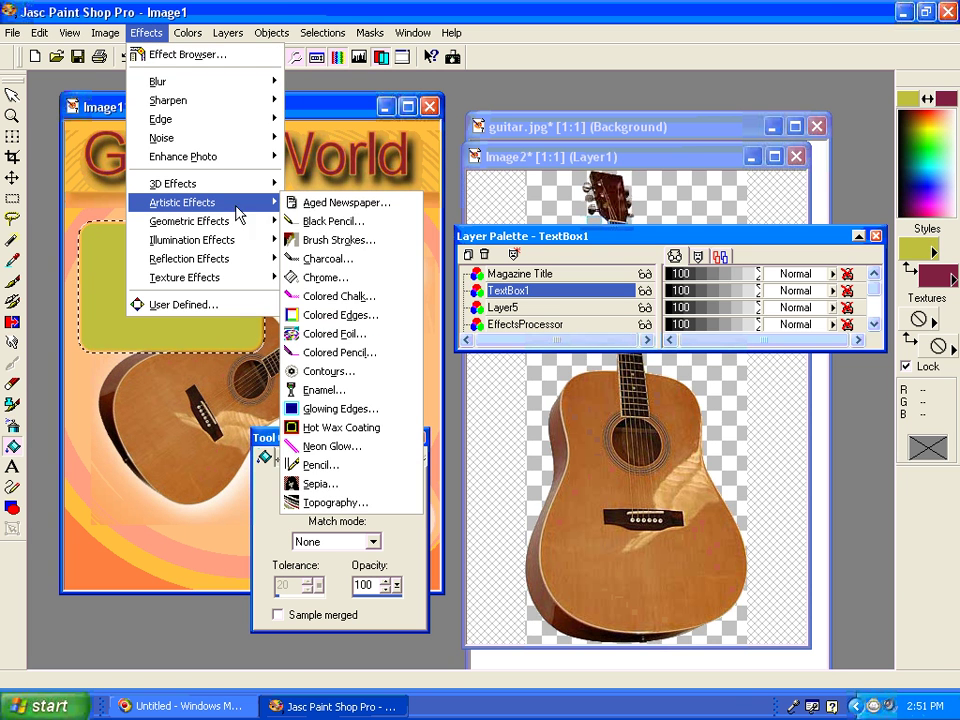
{"action": "mouse_move", "coordinate": [230, 198]}
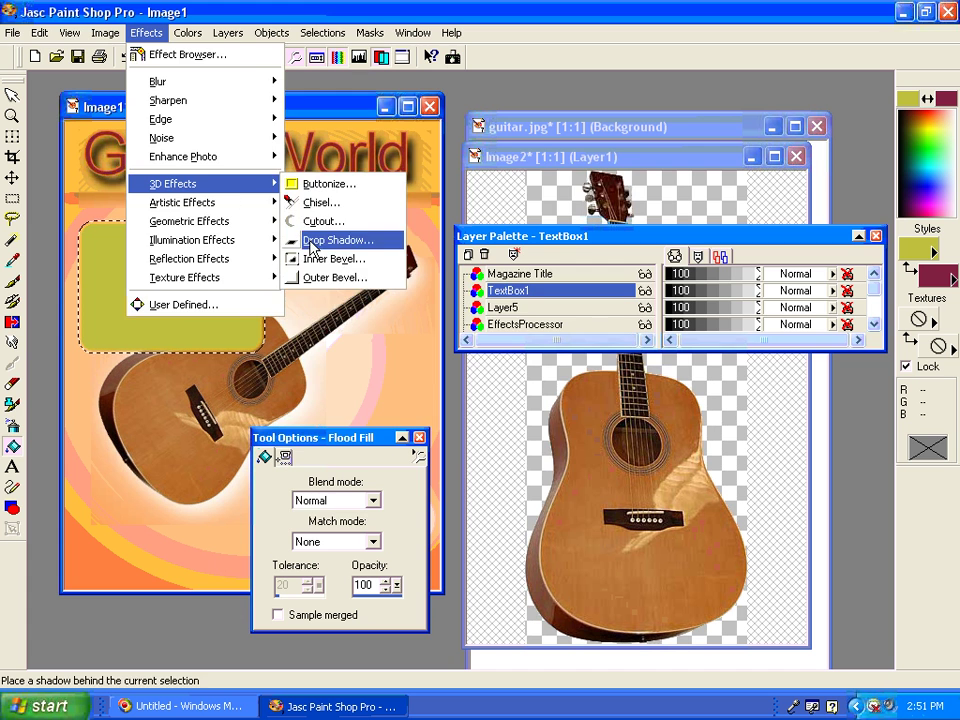
{"action": "left_click", "coordinate": [312, 242]}
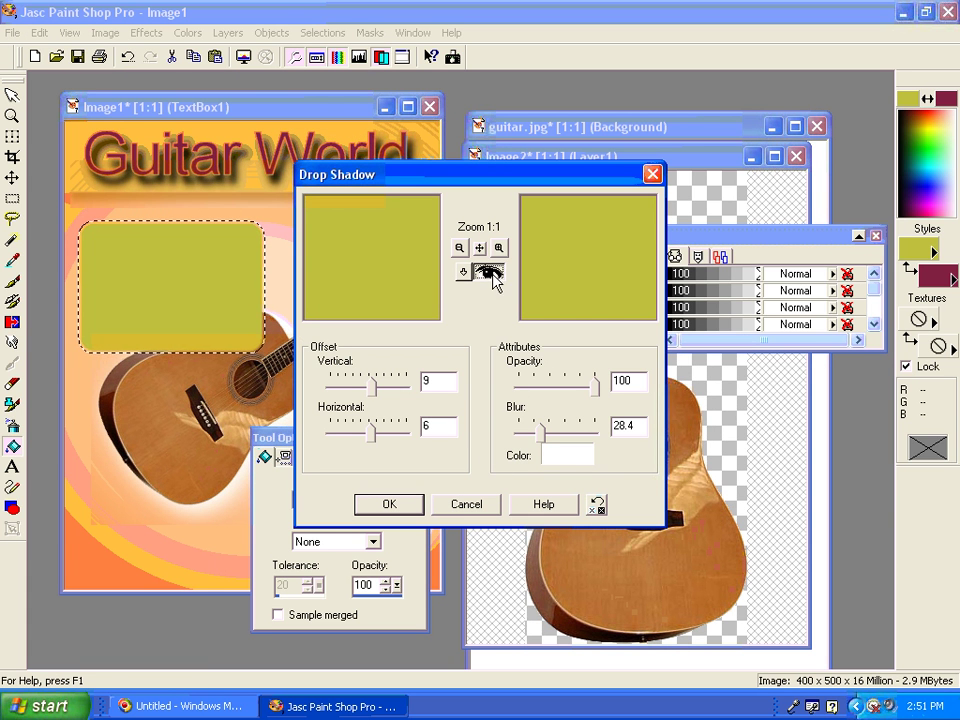
{"action": "left_click", "coordinate": [398, 507]}
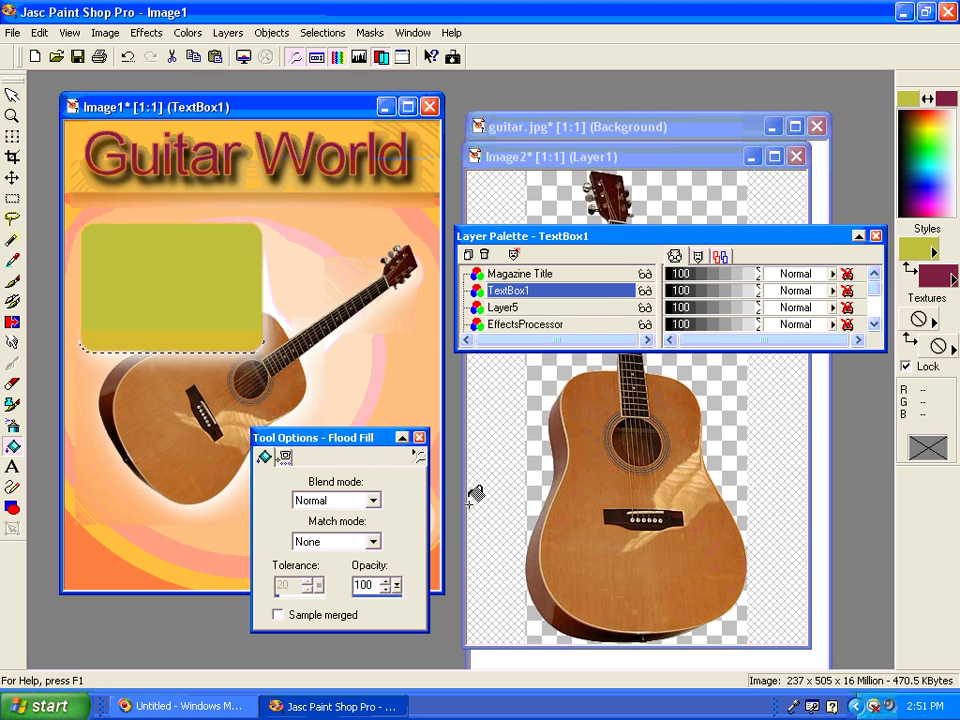
{"action": "left_click", "coordinate": [758, 295]}
{"action": "left_click_drag", "start_coordinate": [760, 300], "coordinate": [705, 300]}
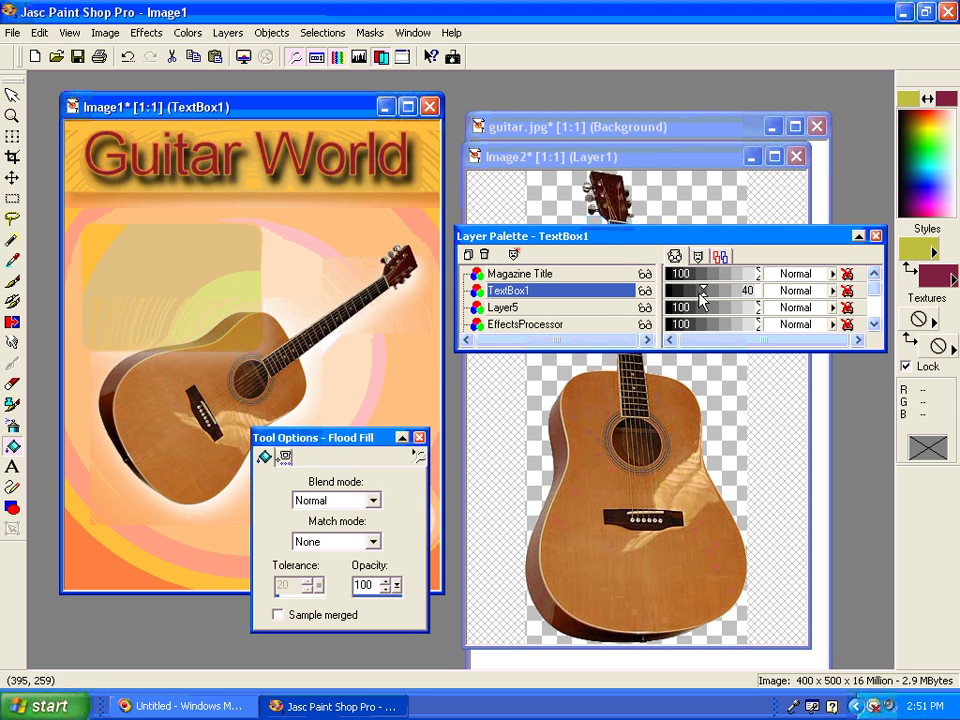
Step: Apply a second drop shadow in near-black #020202 to the rounded box and clear the selection
{"action": "left_click", "coordinate": [146, 34]}
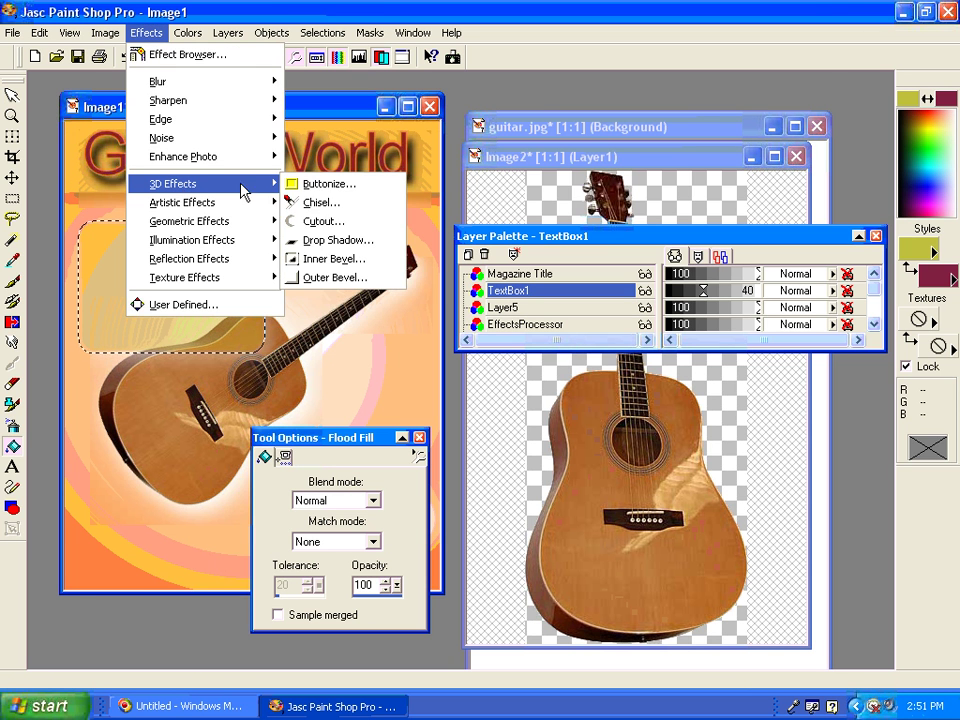
{"action": "left_click", "coordinate": [336, 240]}
{"action": "left_click", "coordinate": [566, 430]}
{"action": "left_click", "coordinate": [566, 454]}
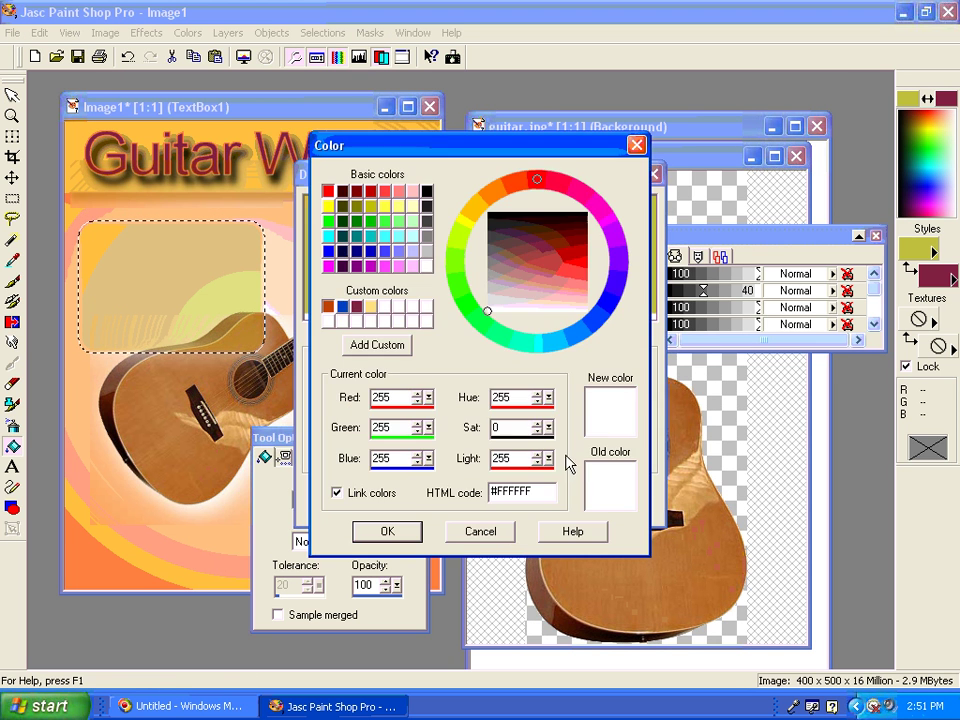
{"action": "left_click", "coordinate": [490, 214]}
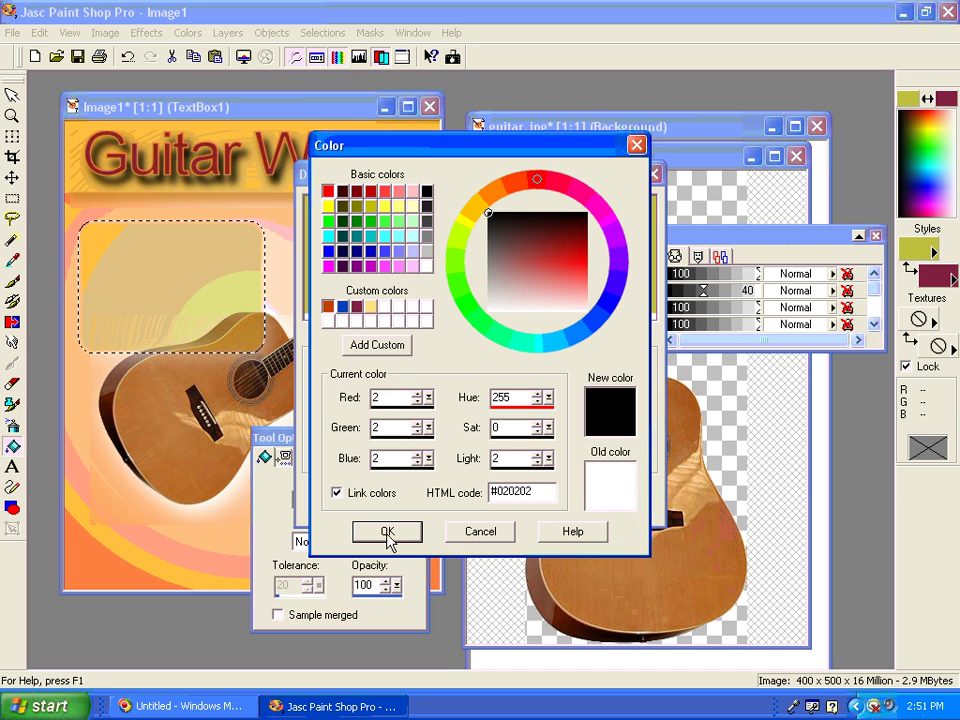
{"action": "left_click", "coordinate": [387, 531]}
{"action": "left_click", "coordinate": [401, 506]}
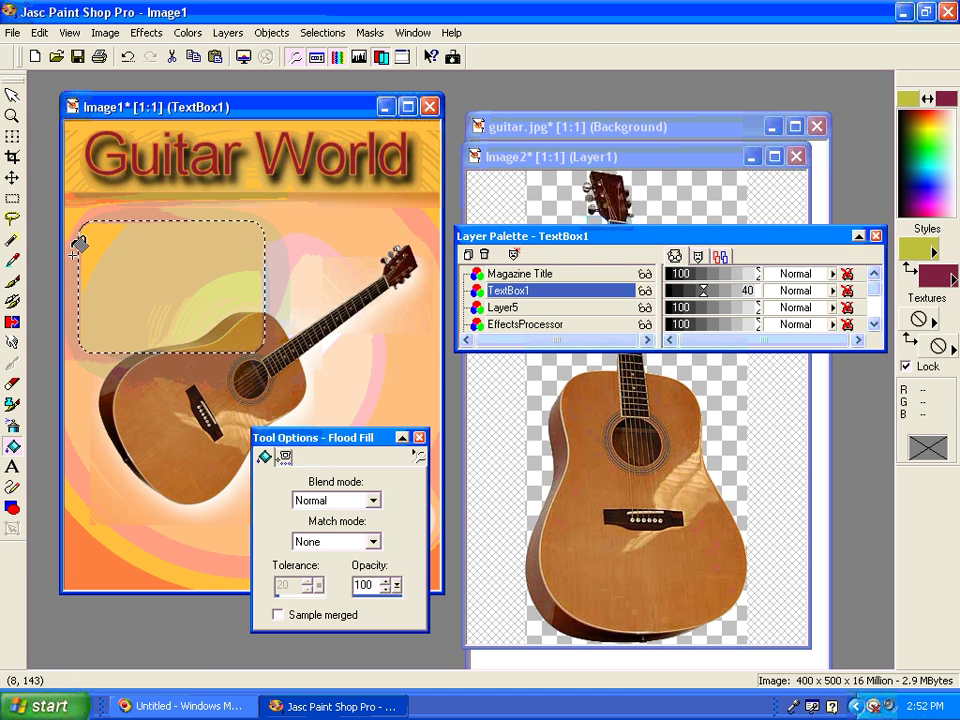
{"action": "left_click", "coordinate": [323, 33]}
{"action": "left_click", "coordinate": [339, 73]}
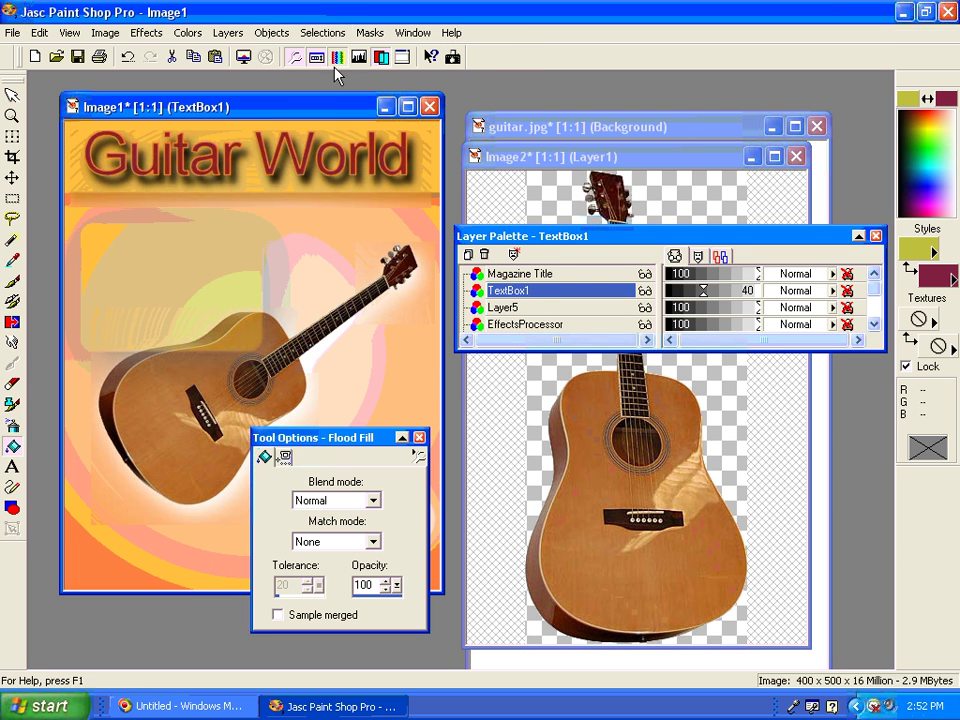
Step: Add a new layer named Text For TextBox 1 above the TextBox1 layer
{"action": "left_click", "coordinate": [469, 257]}
{"action": "type", "text": "Text For TextBox 1"}
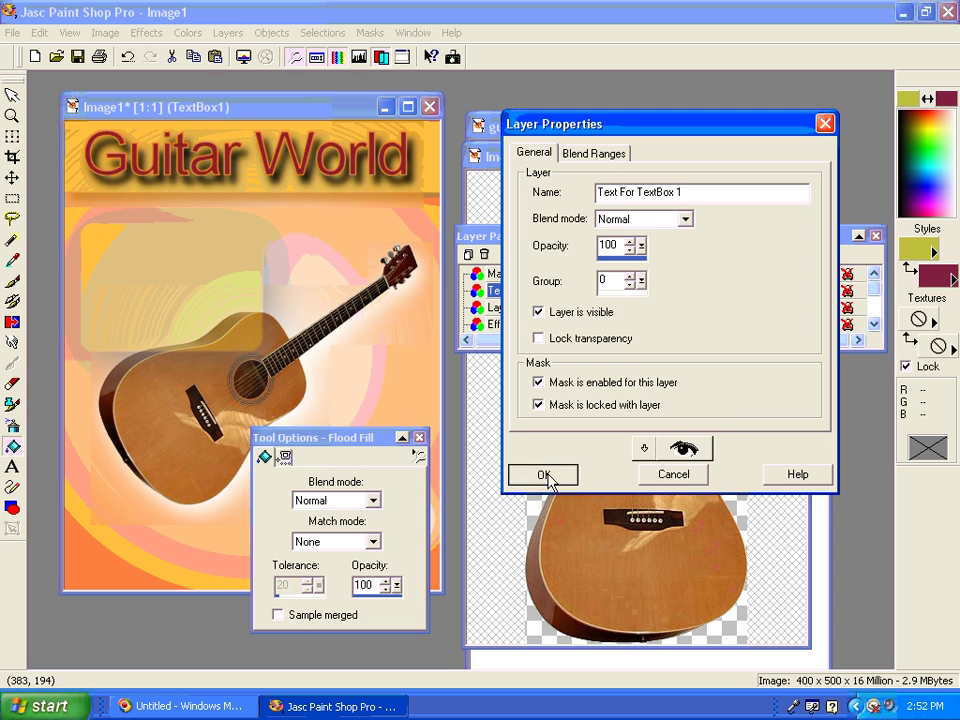
{"action": "left_click", "coordinate": [545, 474]}
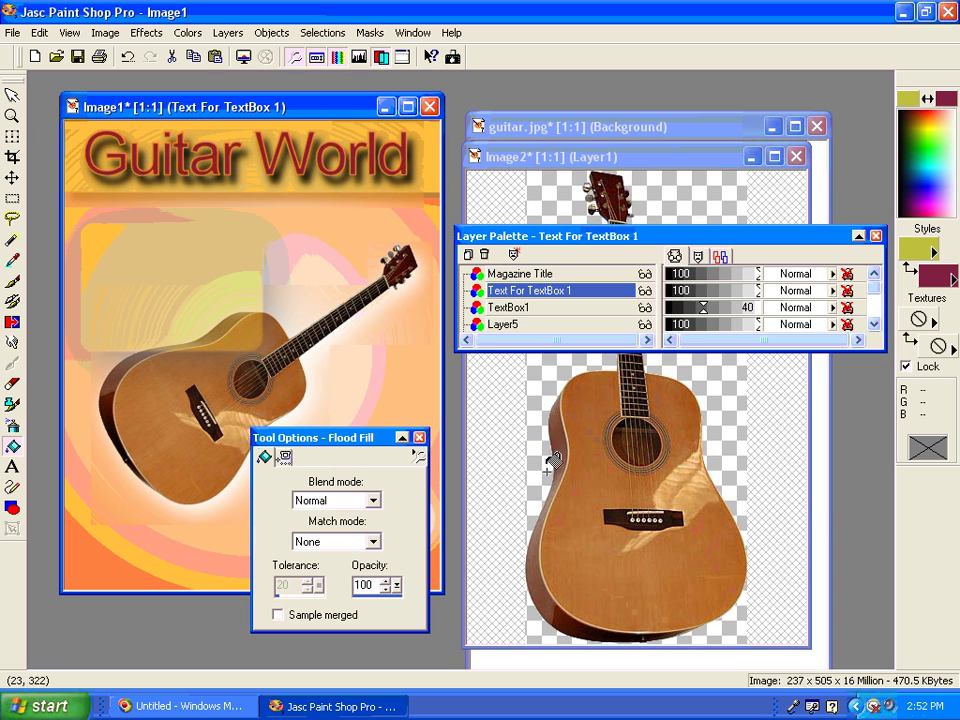
Step: Start a text entry with the Text tool over the rounded box and set the text size to 18
{"action": "left_click", "coordinate": [13, 465]}
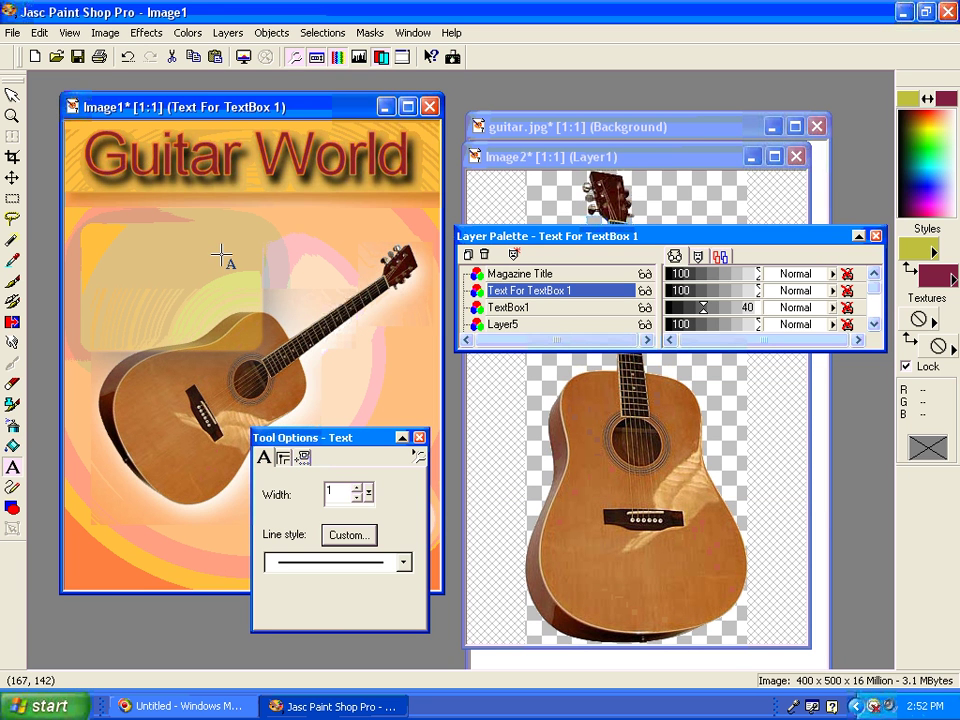
{"action": "left_click", "coordinate": [175, 311]}
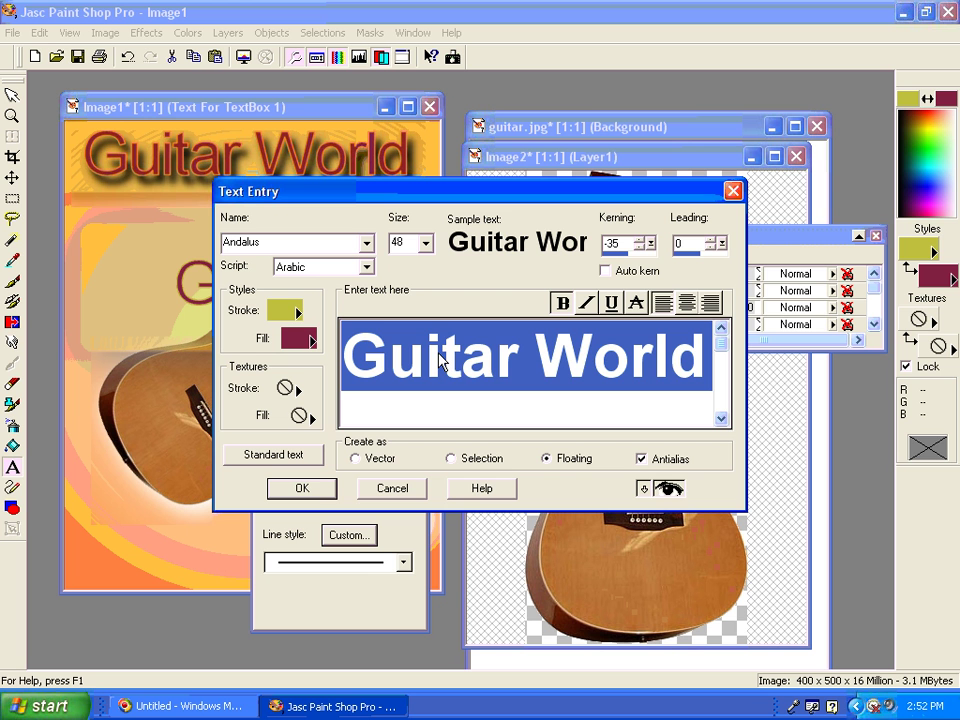
{"action": "left_click", "coordinate": [426, 243]}
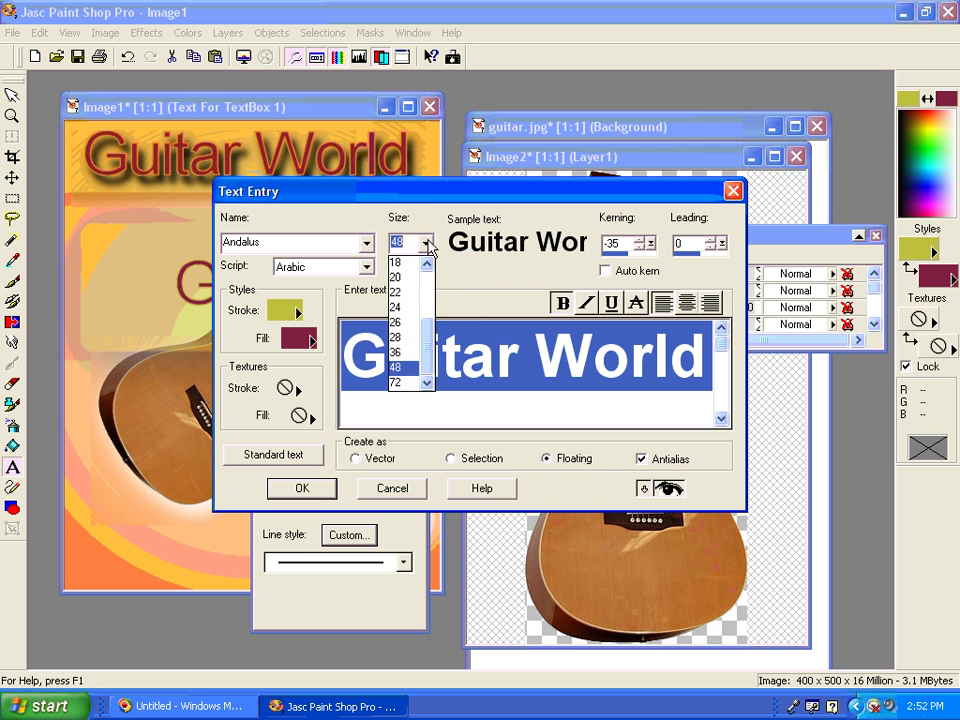
{"action": "left_click", "coordinate": [405, 262]}
{"action": "left_click_drag", "start_coordinate": [430, 193], "coordinate": [660, 219]}
{"action": "left_click", "coordinate": [654, 267]}
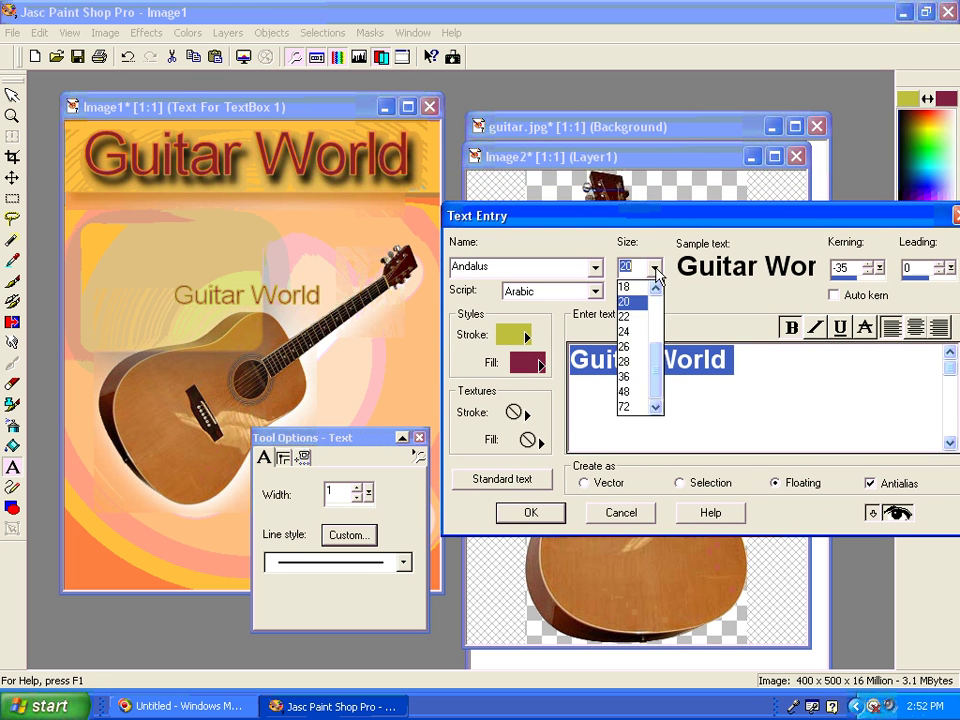
{"action": "left_click", "coordinate": [630, 290]}
Step: Remove the text's stroke colour and set its fill to black, #000000
{"action": "left_click_drag", "start_coordinate": [522, 336], "coordinate": [611, 336]}
{"action": "left_click_drag", "start_coordinate": [538, 362], "coordinate": [540, 358]}
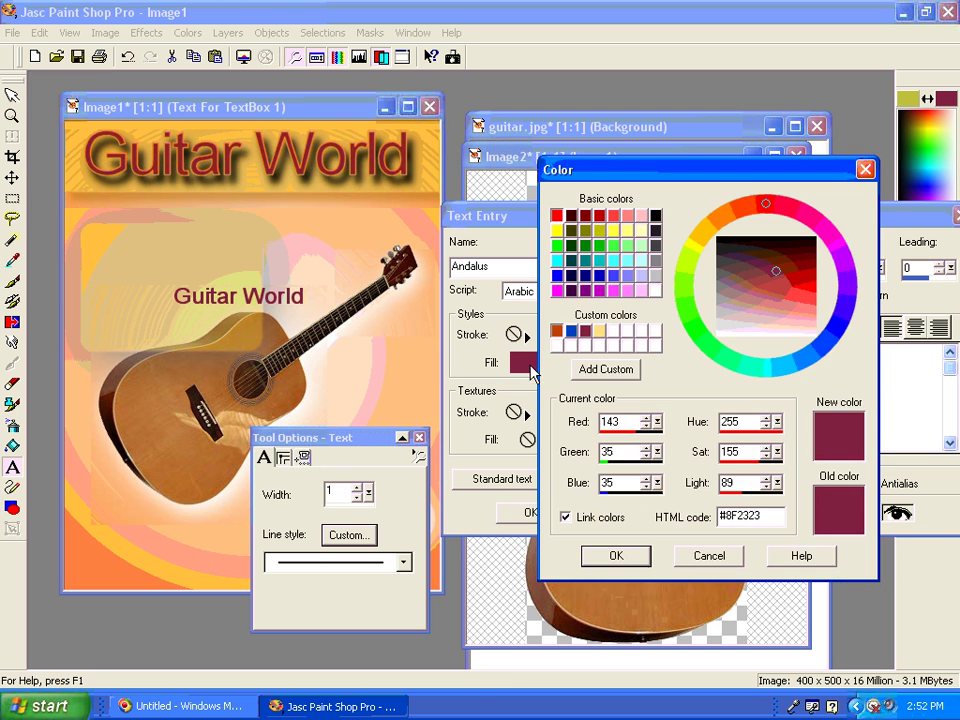
{"action": "left_click", "coordinate": [655, 215]}
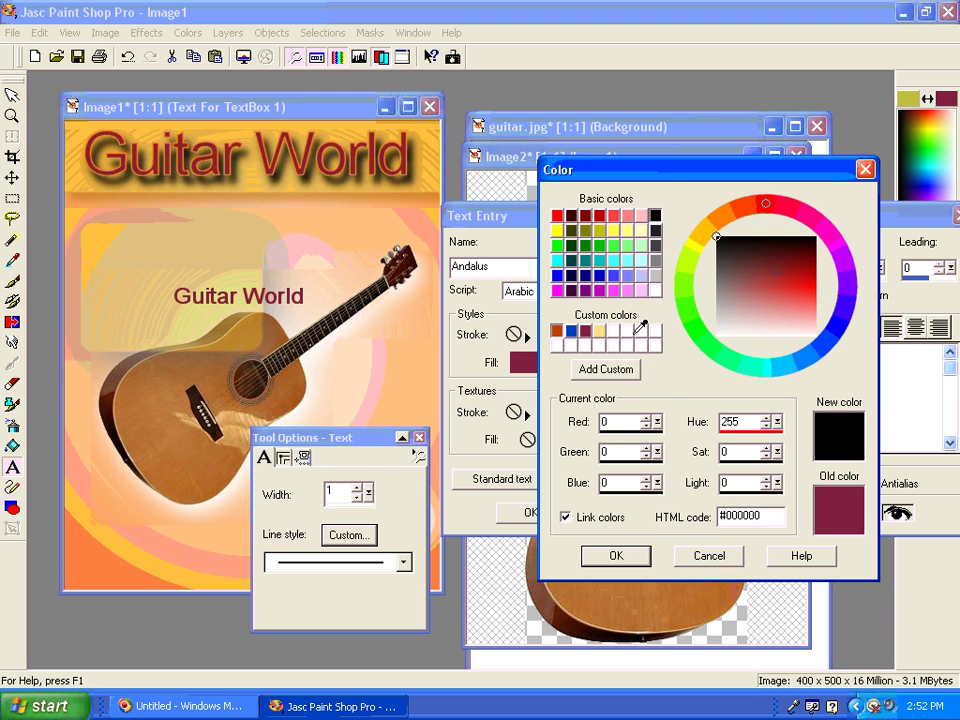
{"action": "left_click", "coordinate": [609, 557]}
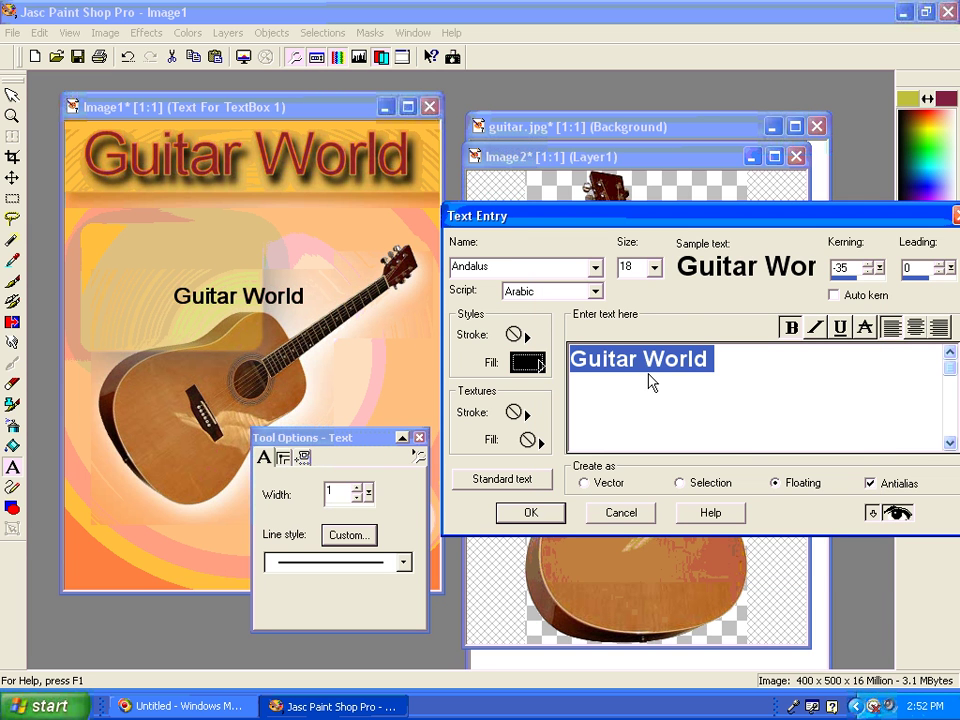
{"action": "key", "text": "alt+n"}
{"action": "type", "text": "ew"}
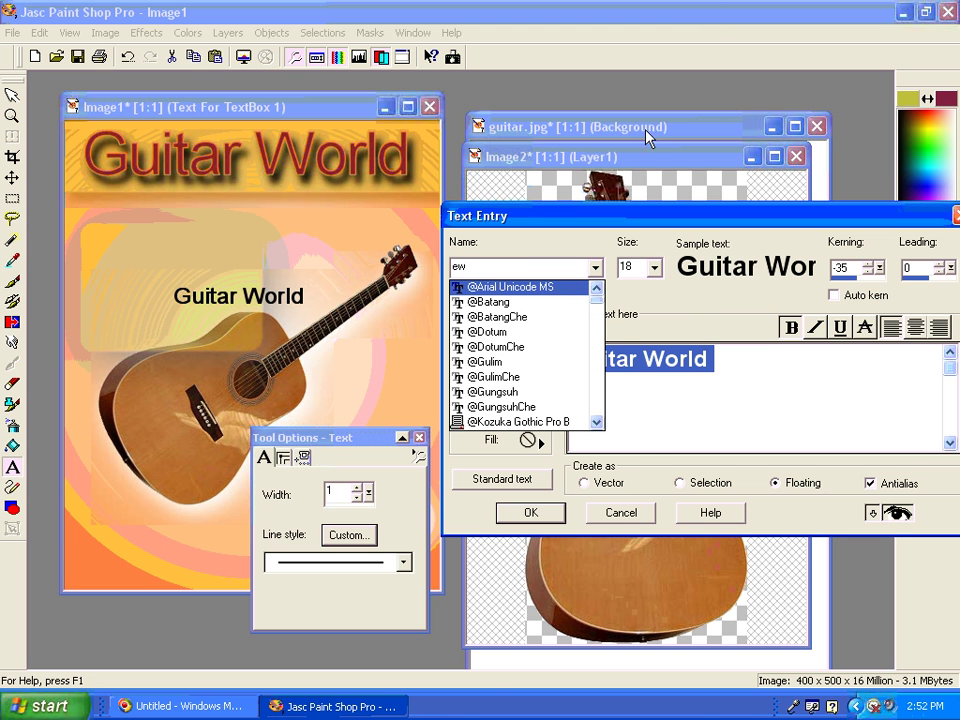
{"action": "left_click", "coordinate": [726, 270]}
{"action": "left_click", "coordinate": [595, 267]}
{"action": "left_click_drag", "start_coordinate": [596, 300], "coordinate": [596, 381]}
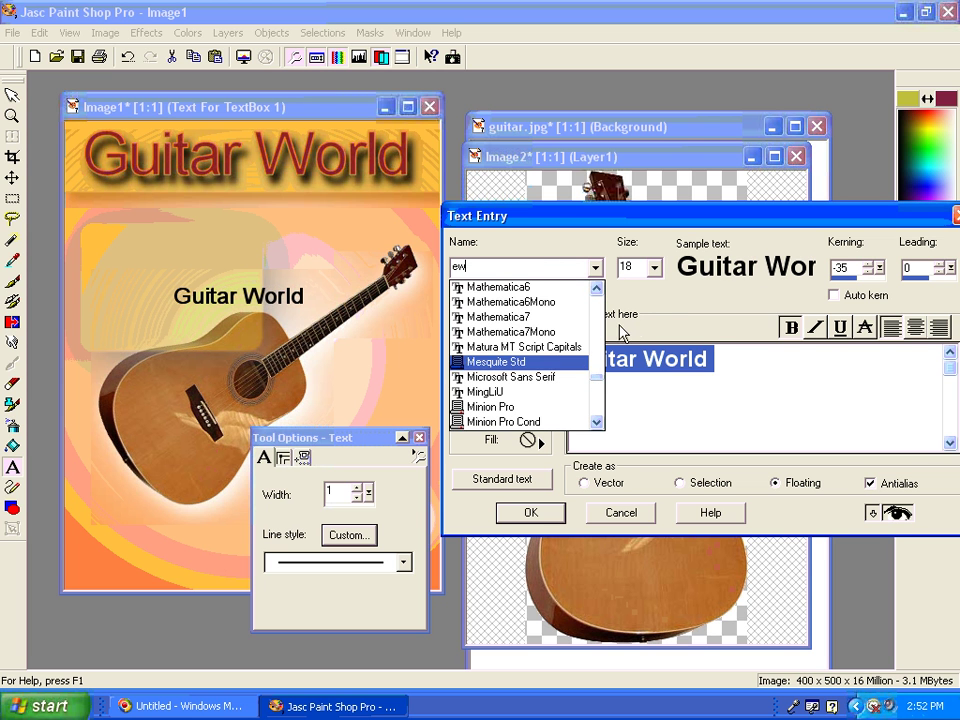
{"action": "left_click", "coordinate": [650, 314]}
Step: Set the text font to Arial Black at size 18 and turn off bold
{"action": "left_click", "coordinate": [595, 267]}
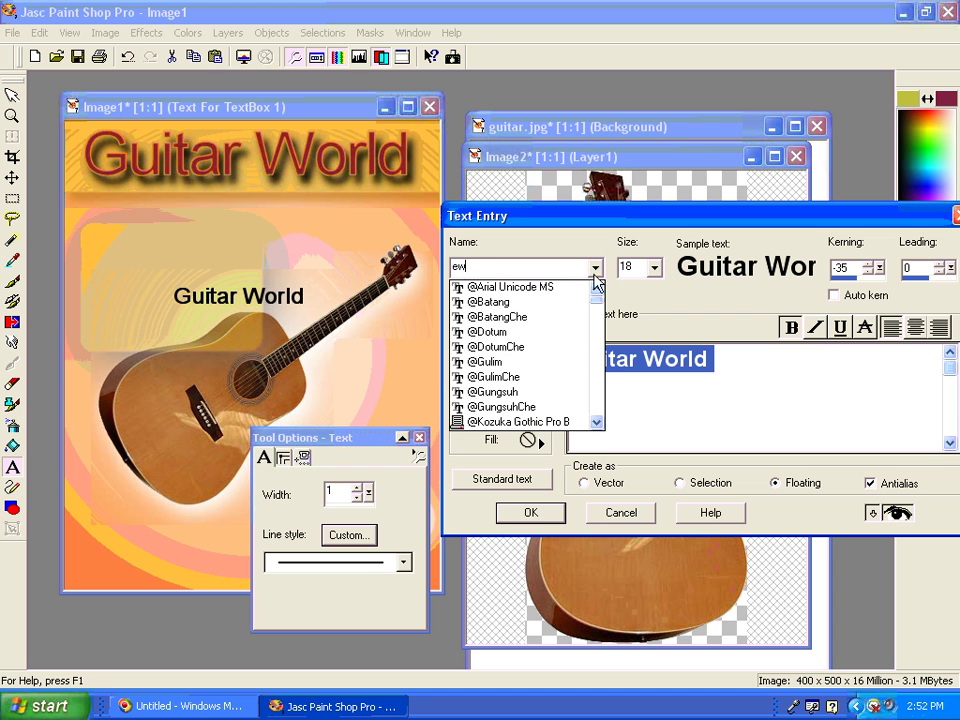
{"action": "mouse_move", "coordinate": [597, 306]}
{"action": "left_mouse_down"}
{"action": "mouse_move", "coordinate": [598, 413]}
{"action": "mouse_move", "coordinate": [603, 310]}
{"action": "mouse_move", "coordinate": [603, 318]}
{"action": "left_mouse_up"}
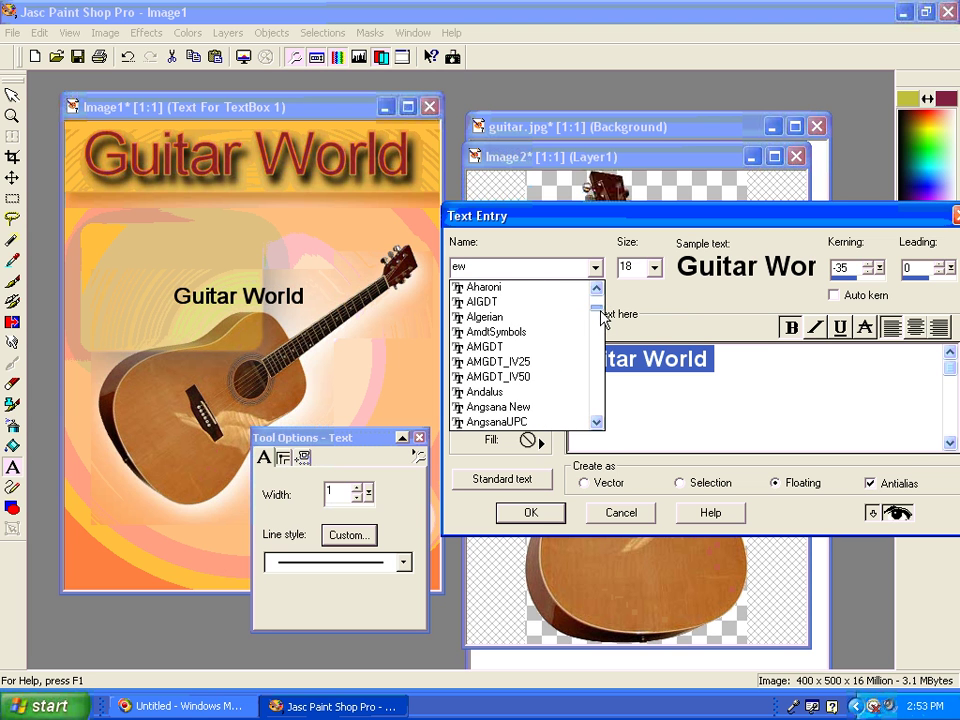
{"action": "scroll", "coordinate": [605, 435], "scroll_direction": "down", "scroll_amount": 8}
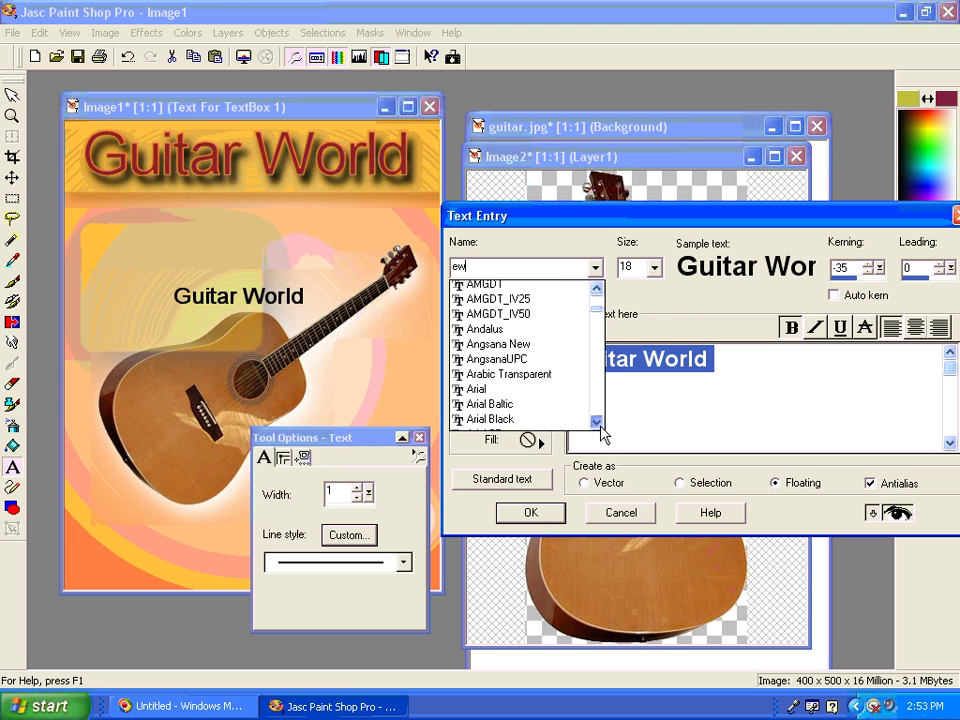
{"action": "scroll", "coordinate": [552, 410], "scroll_direction": "down", "scroll_amount": 1}
{"action": "left_click", "coordinate": [500, 326]}
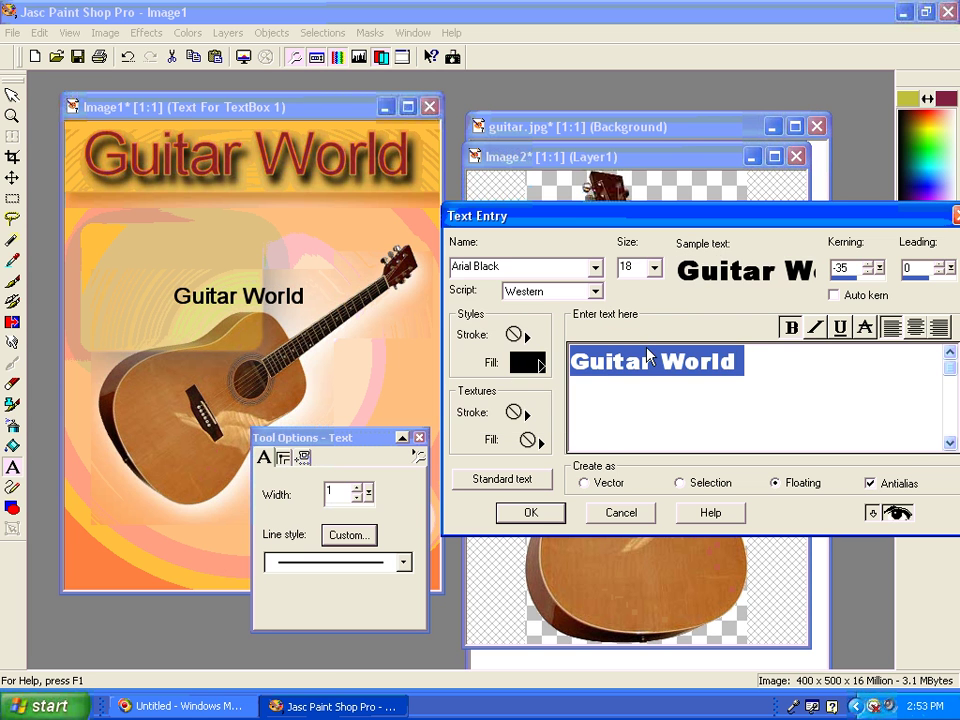
{"action": "left_click", "coordinate": [655, 268]}
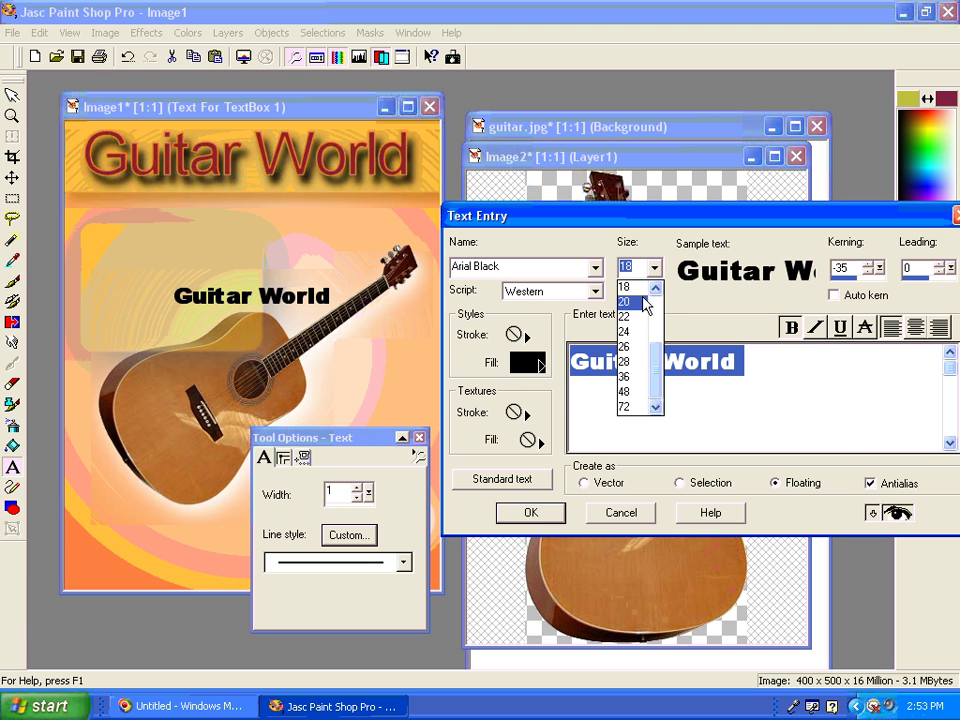
{"action": "left_click", "coordinate": [638, 282]}
{"action": "left_click", "coordinate": [788, 330]}
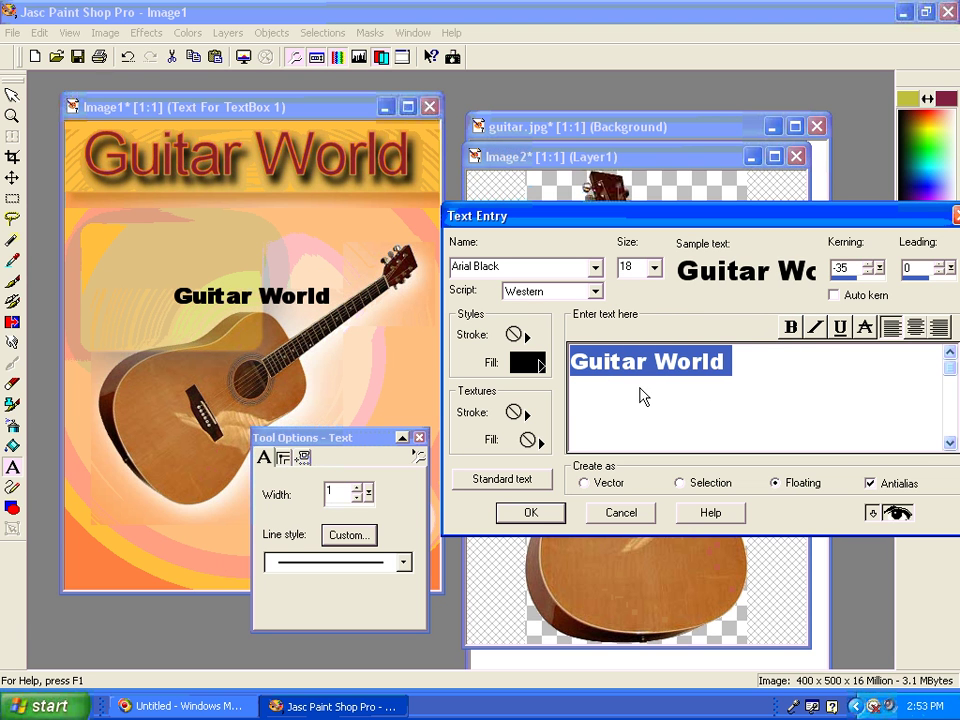
Step: Replace the sample text in the text entry with "New Guitars for 2008"
{"action": "type", "text": "New"}
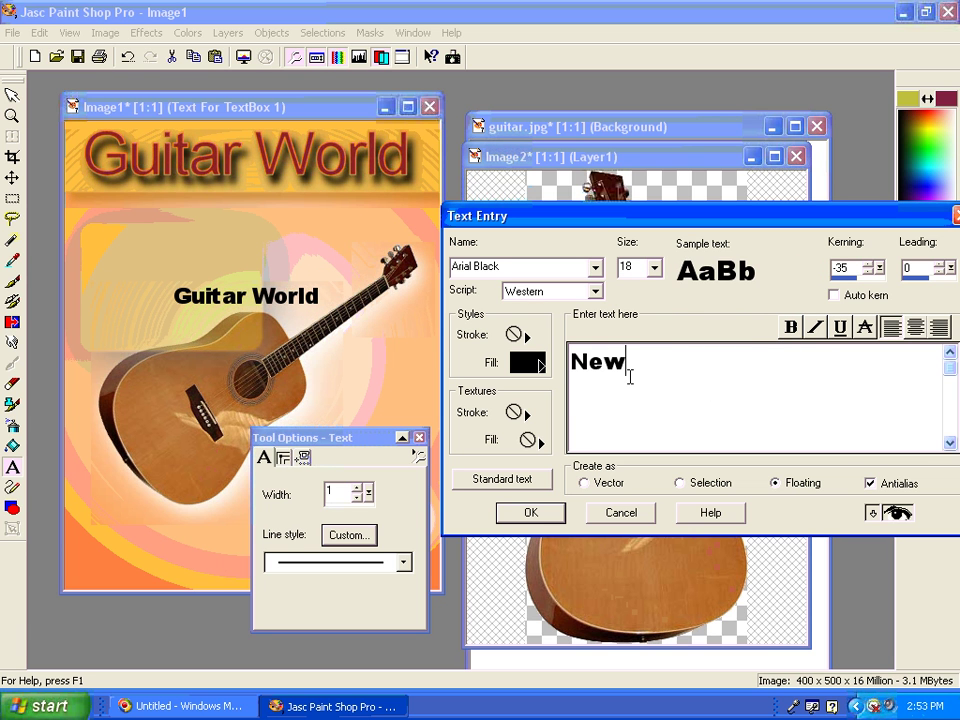
{"action": "type", "text": " Guitars for"}
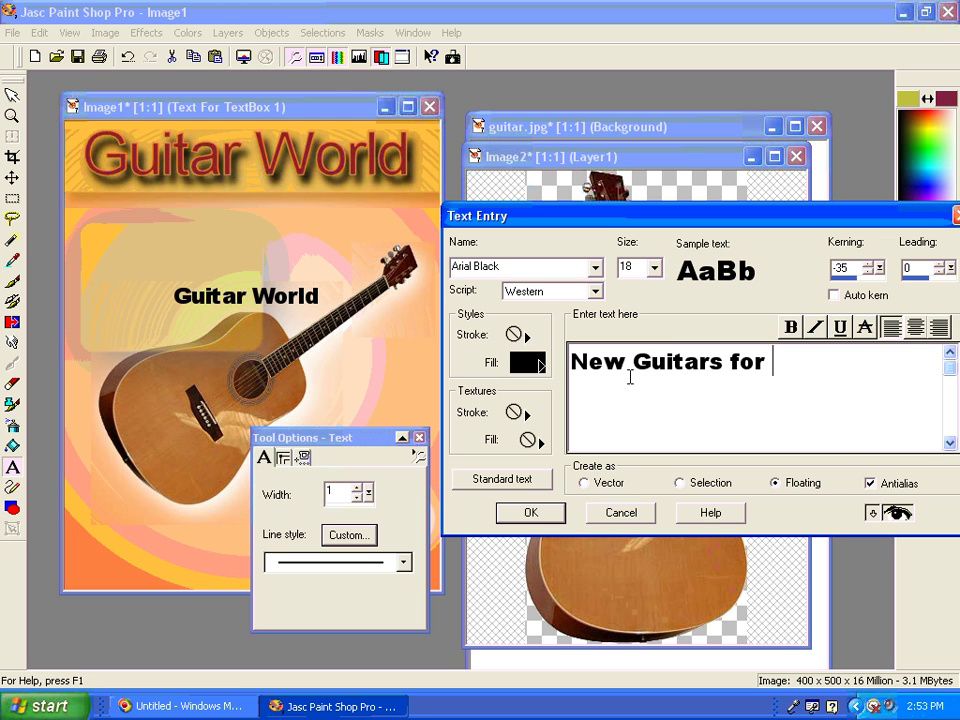
{"action": "type", "text": " 2008"}
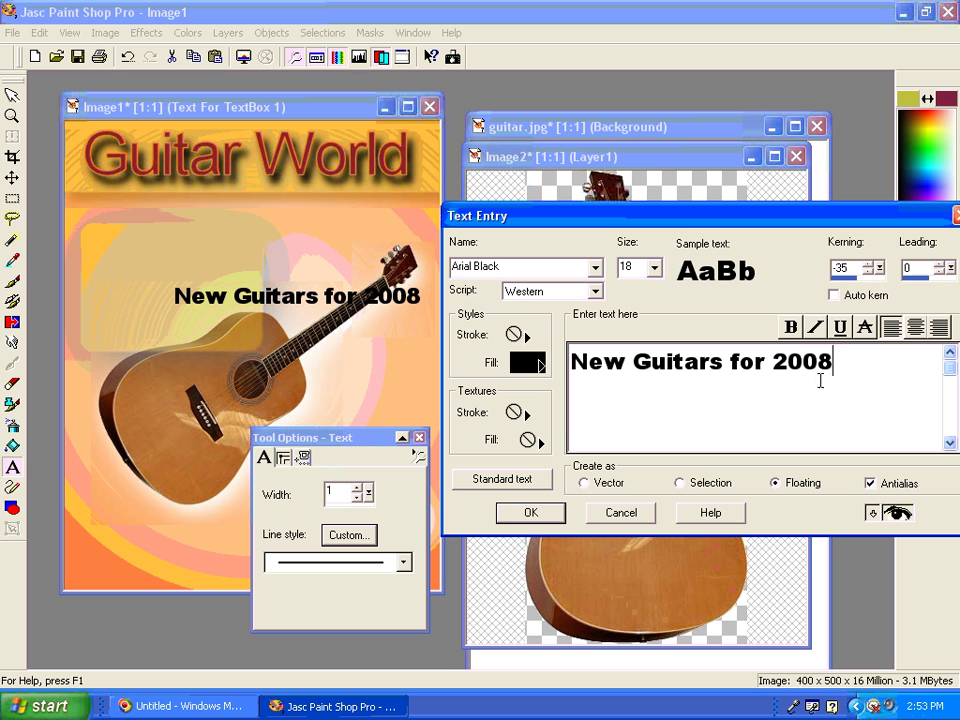
Step: Try placing the caption at size 14 across the upper rounded box, and undo the placement
{"action": "left_click_drag", "start_coordinate": [840, 364], "coordinate": [576, 380]}
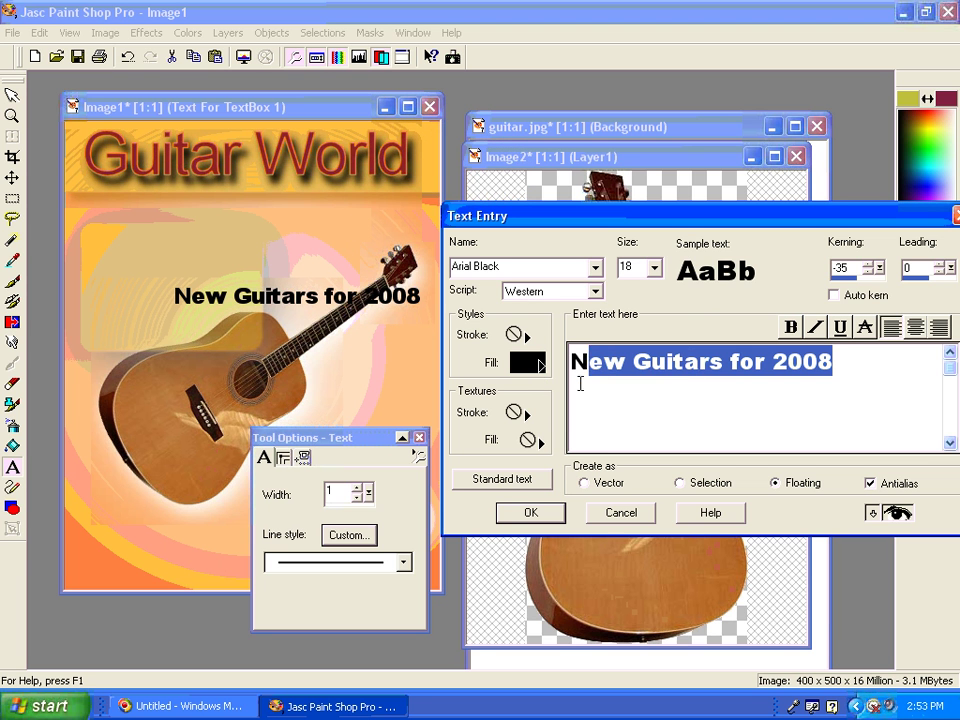
{"action": "left_click", "coordinate": [655, 268]}
{"action": "left_click", "coordinate": [657, 296]}
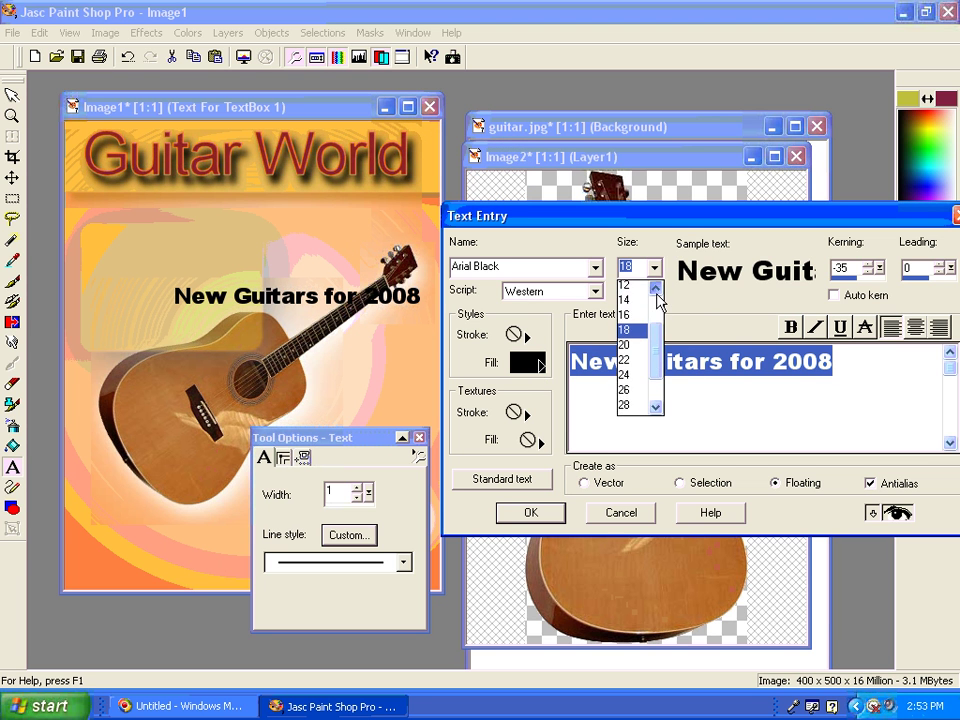
{"action": "left_click", "coordinate": [640, 316]}
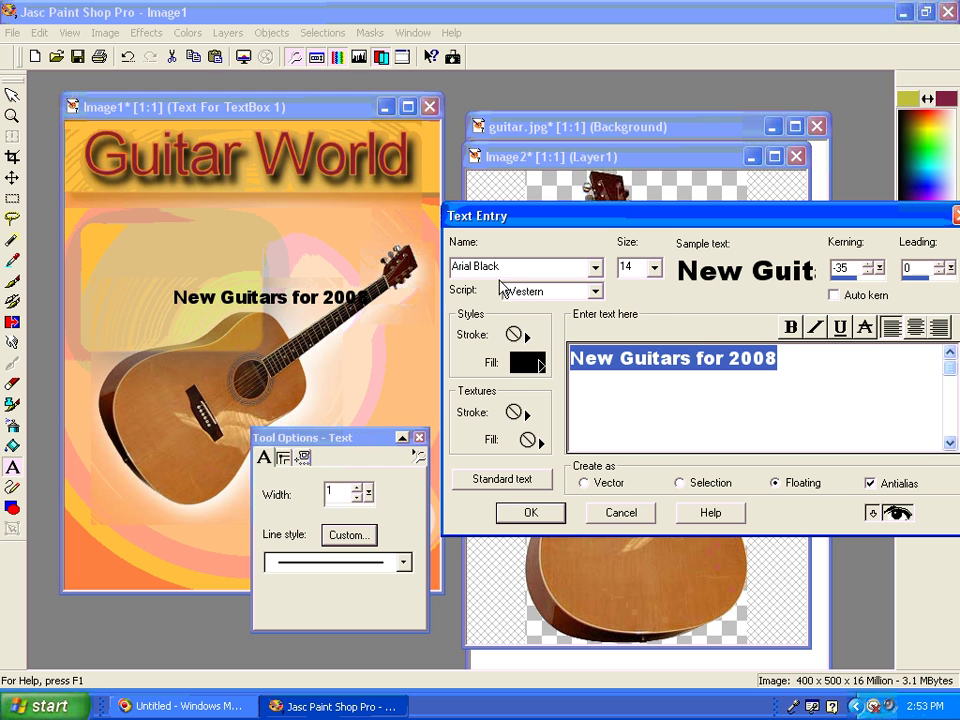
{"action": "left_click", "coordinate": [531, 513]}
{"action": "left_click_drag", "start_coordinate": [326, 293], "coordinate": [230, 237]}
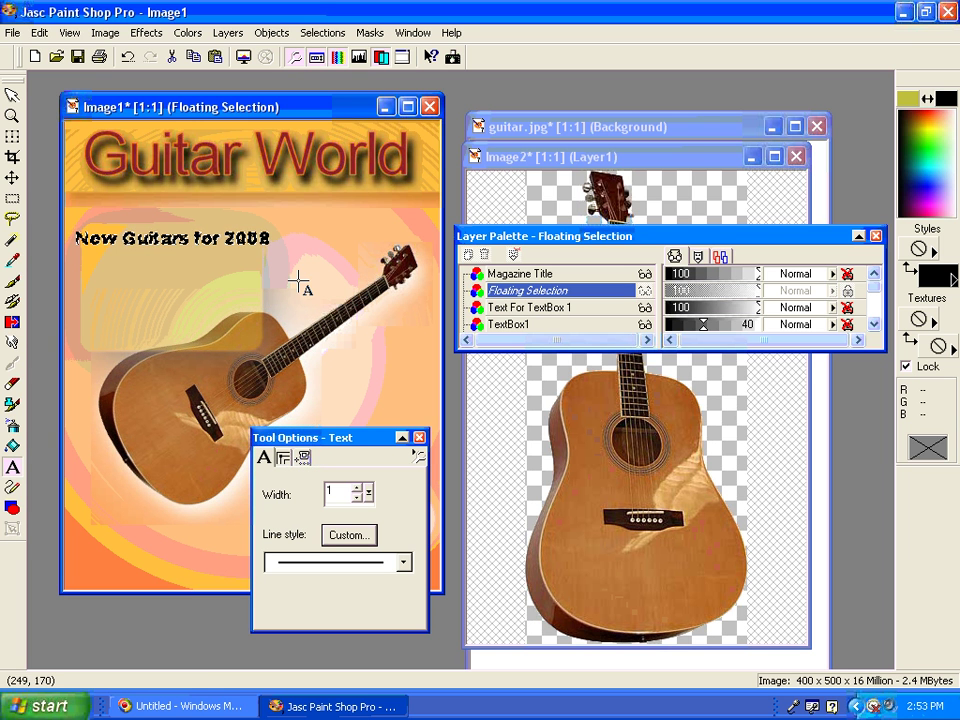
{"action": "key", "text": "ctrl+z"}
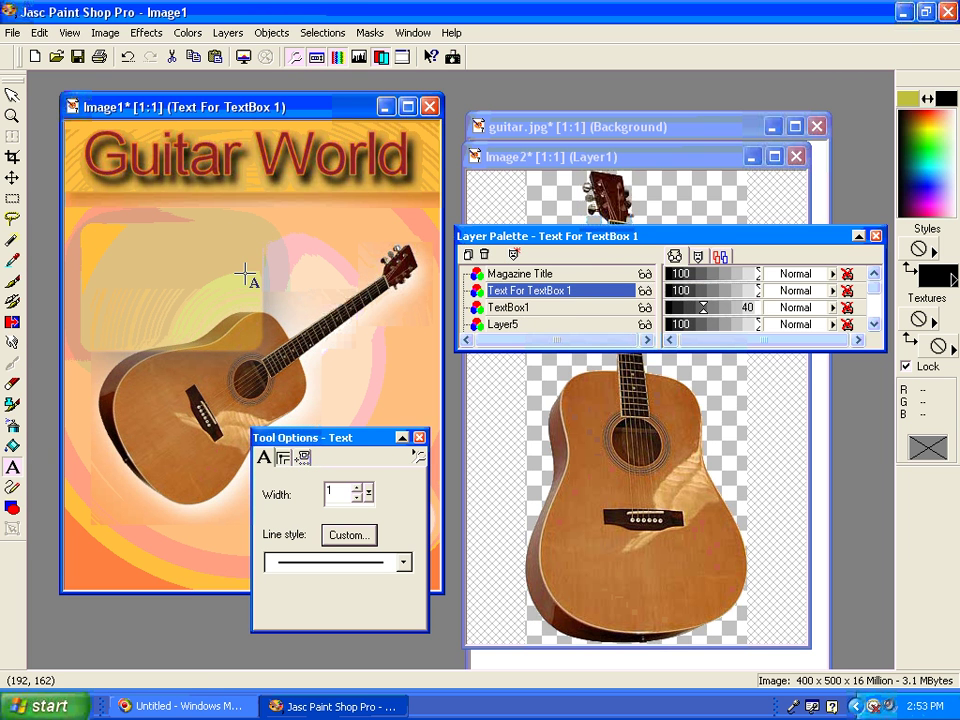
Step: Place the "New Guitars for 2008" caption at size 12 along the upper edge of the rounded box and deselect it
{"action": "left_click", "coordinate": [248, 274]}
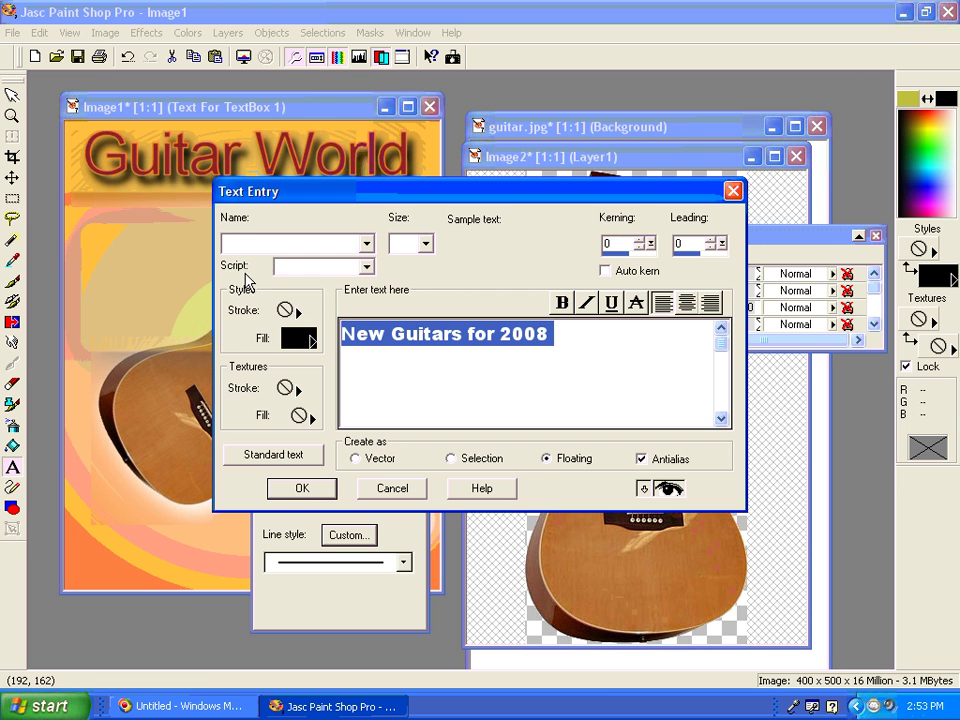
{"action": "left_click", "coordinate": [426, 247]}
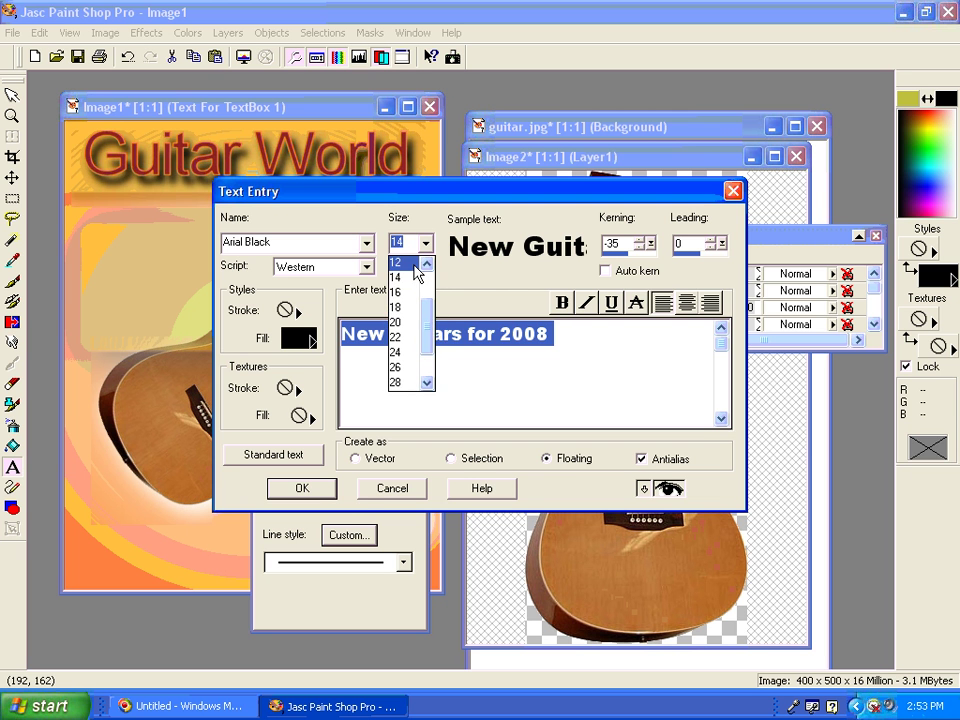
{"action": "left_click", "coordinate": [421, 268]}
{"action": "left_click", "coordinate": [302, 488]}
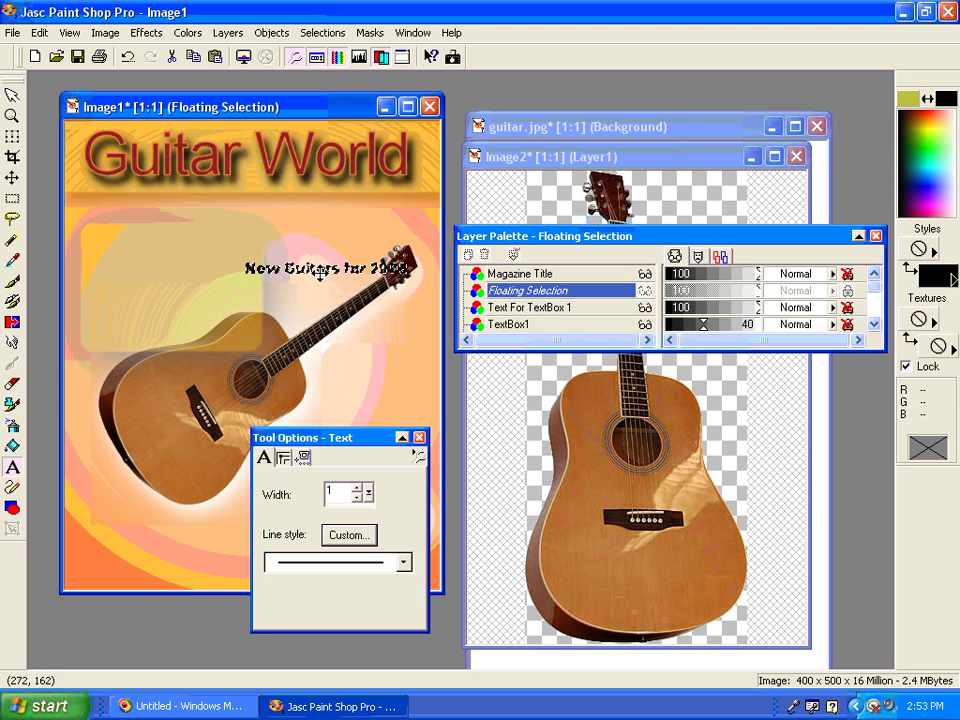
{"action": "left_click_drag", "start_coordinate": [335, 388], "coordinate": [168, 239]}
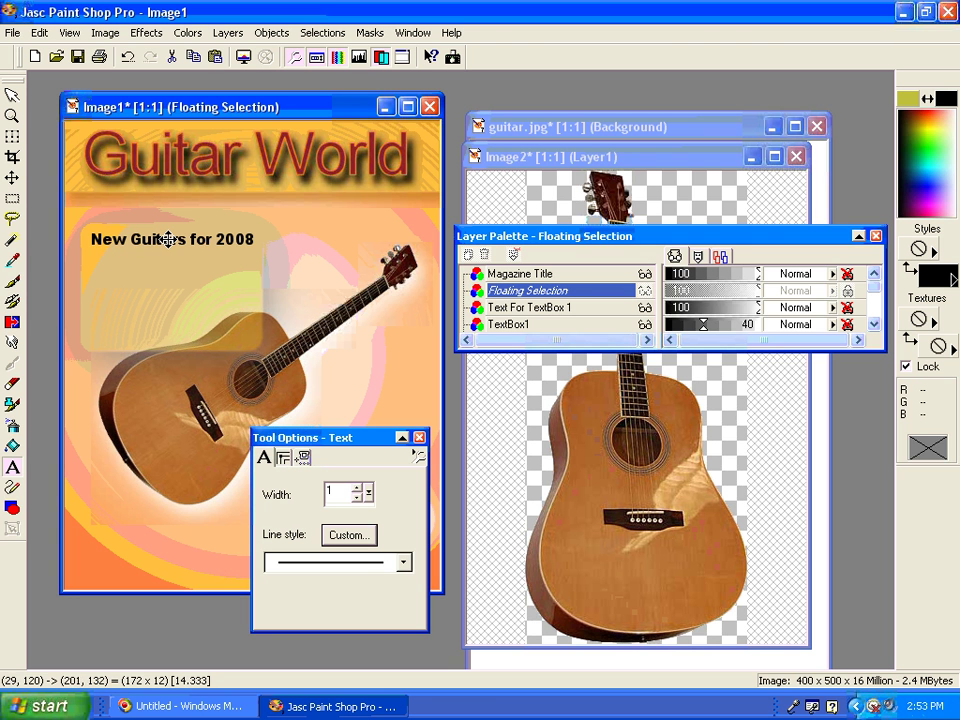
{"action": "key", "text": "ctrl+d"}
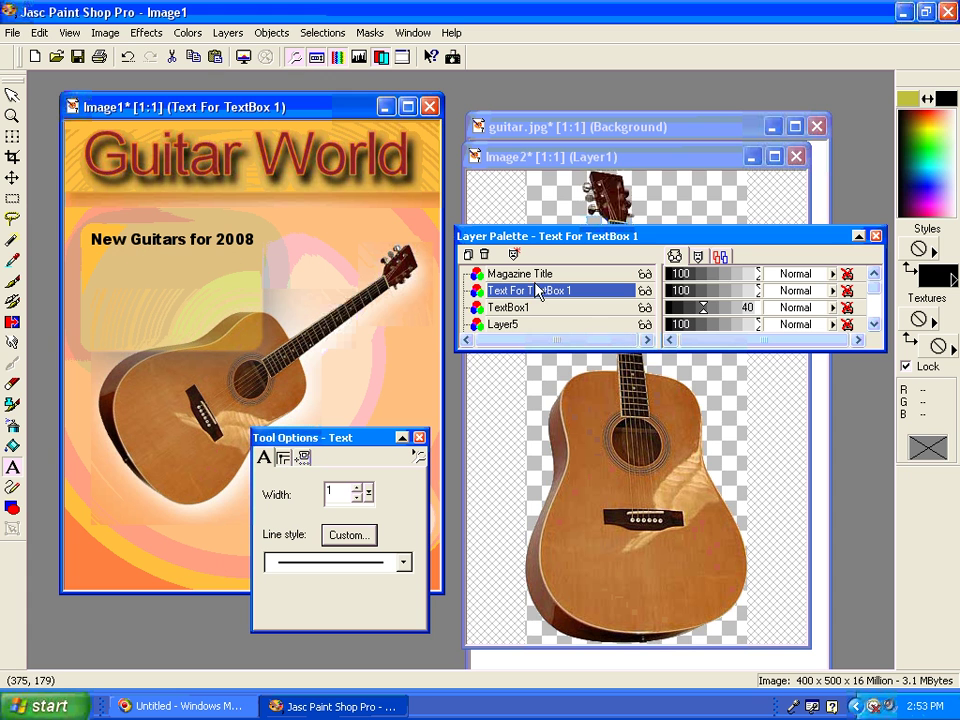
Step: Start another text entry inside the rounded box with the font set to Arial Narrow at size 16
{"action": "left_click", "coordinate": [171, 285]}
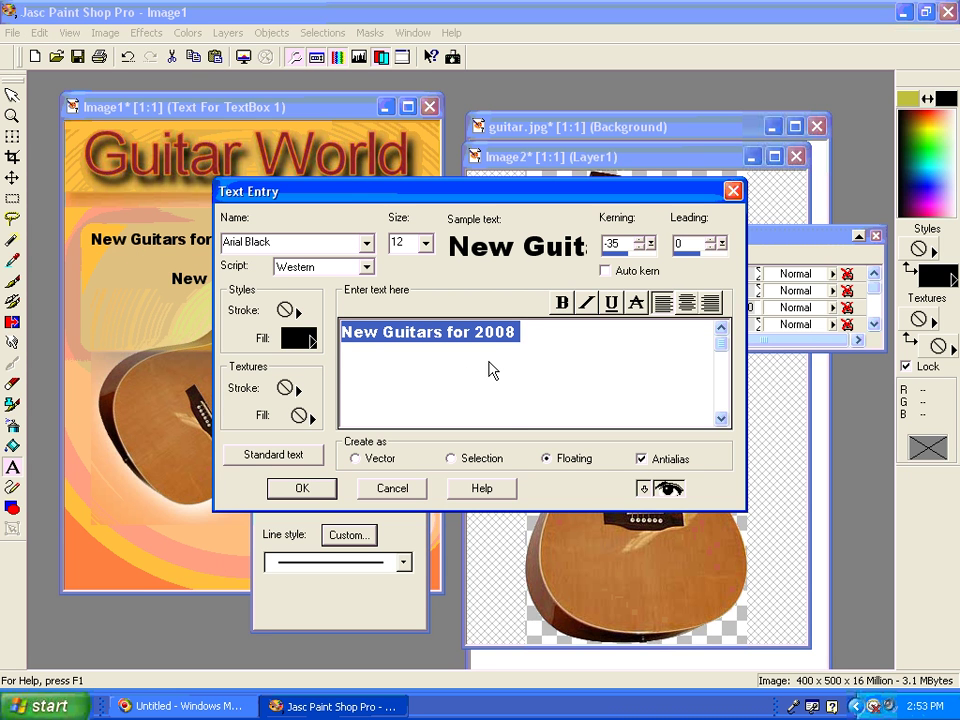
{"action": "left_click", "coordinate": [366, 243]}
{"action": "left_click", "coordinate": [331, 322]}
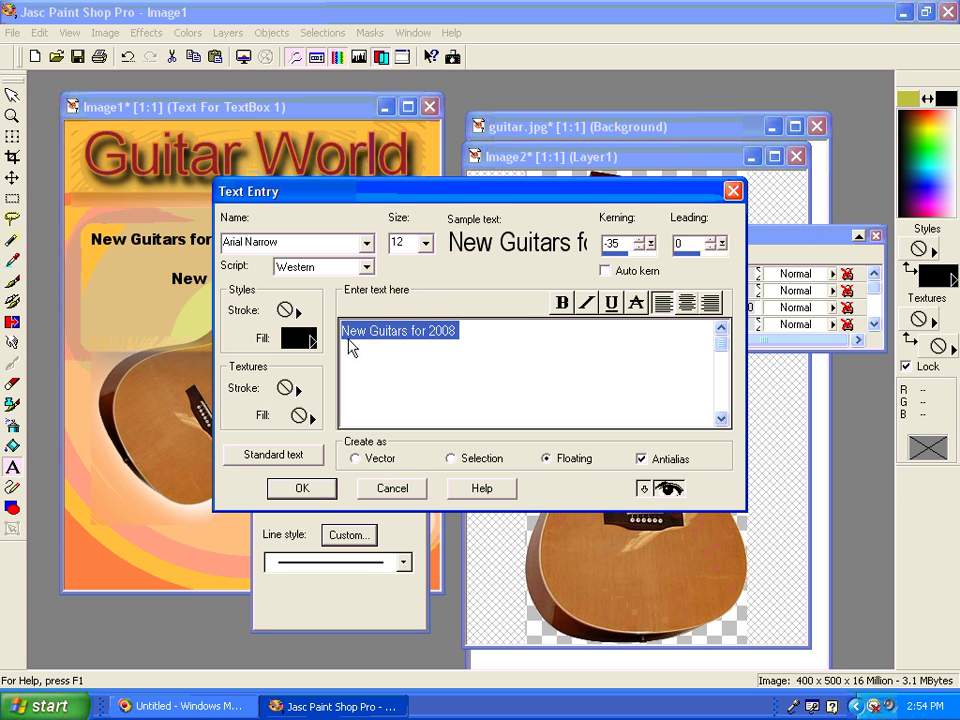
{"action": "left_click", "coordinate": [425, 243]}
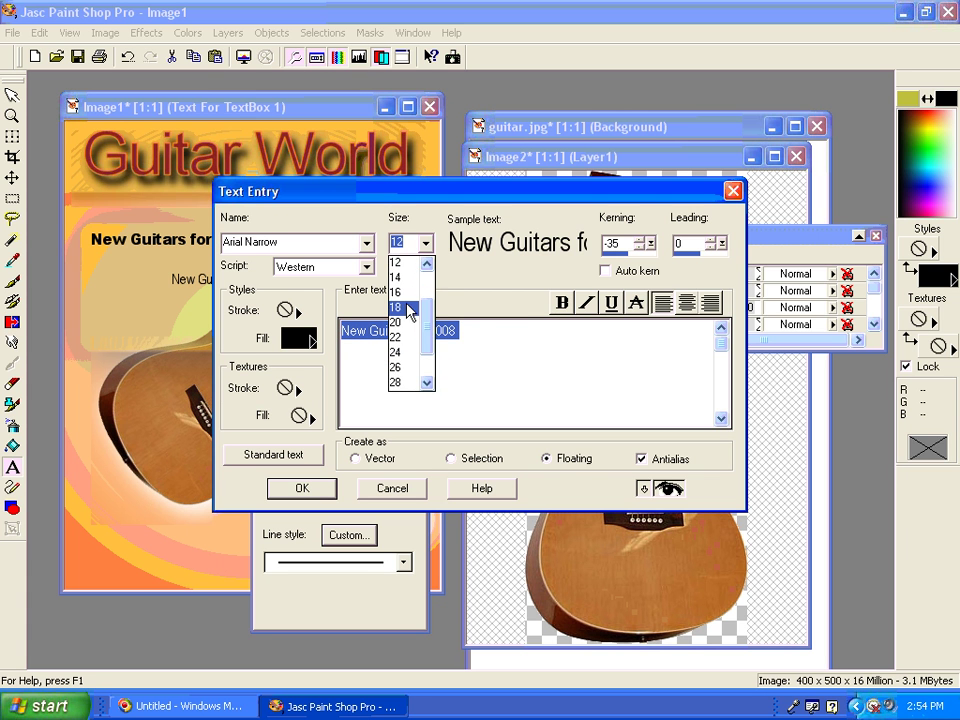
{"action": "left_click", "coordinate": [400, 289]}
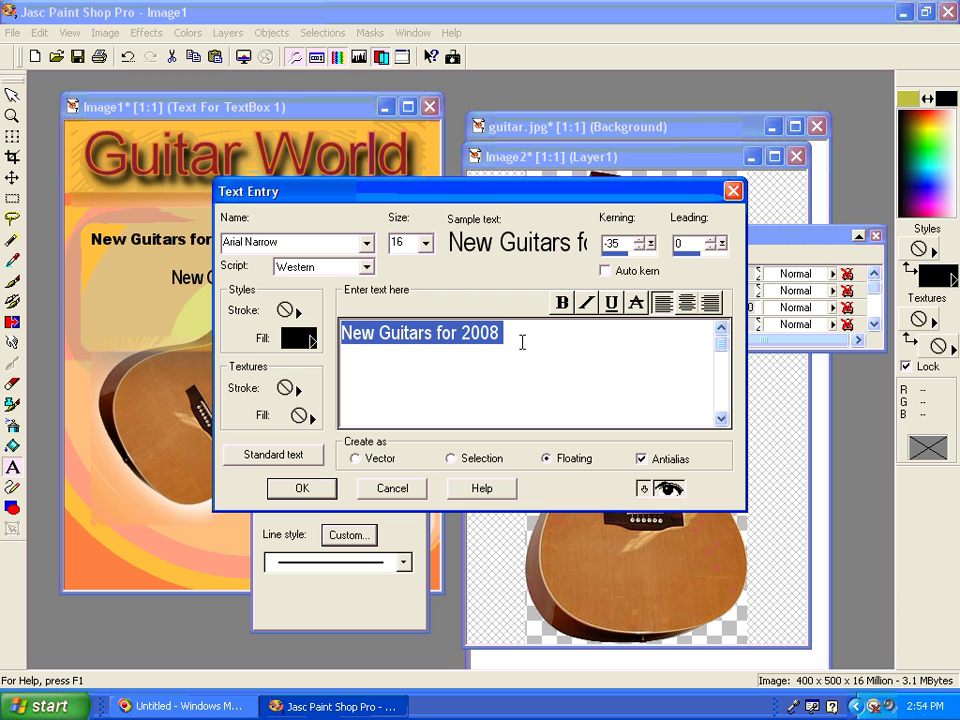
Step: Enter Takamine, Fender and Gibson on three centred lines, place them beneath the box's caption and deselect
{"action": "type", "text": "Takamine"}
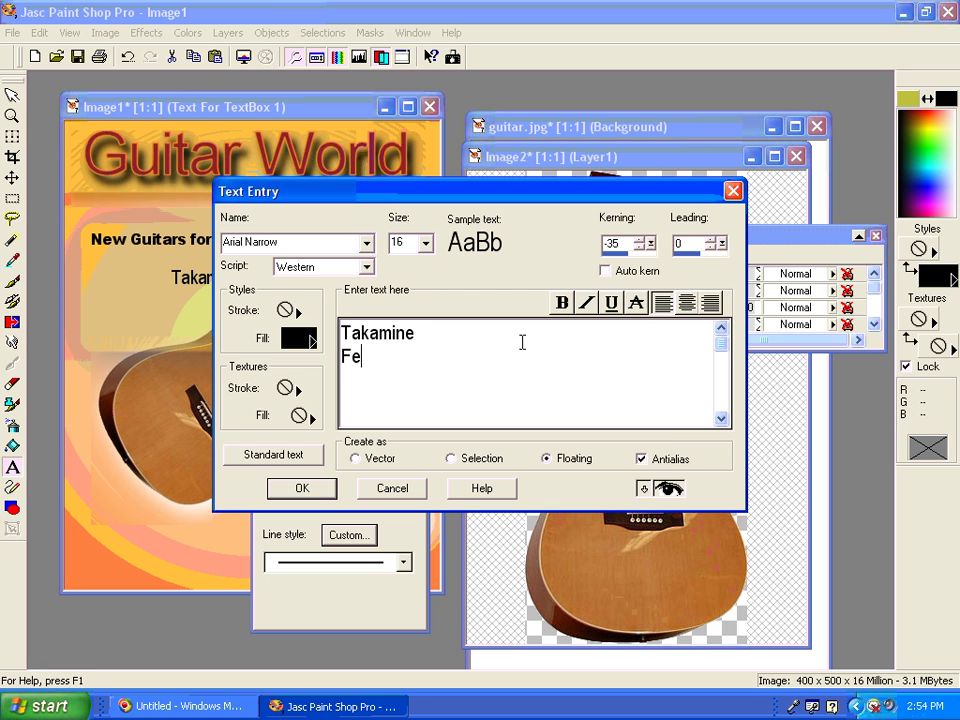
{"action": "type", "text": "Gibson"}
{"action": "left_click_drag", "start_coordinate": [395, 381], "coordinate": [341, 330]}
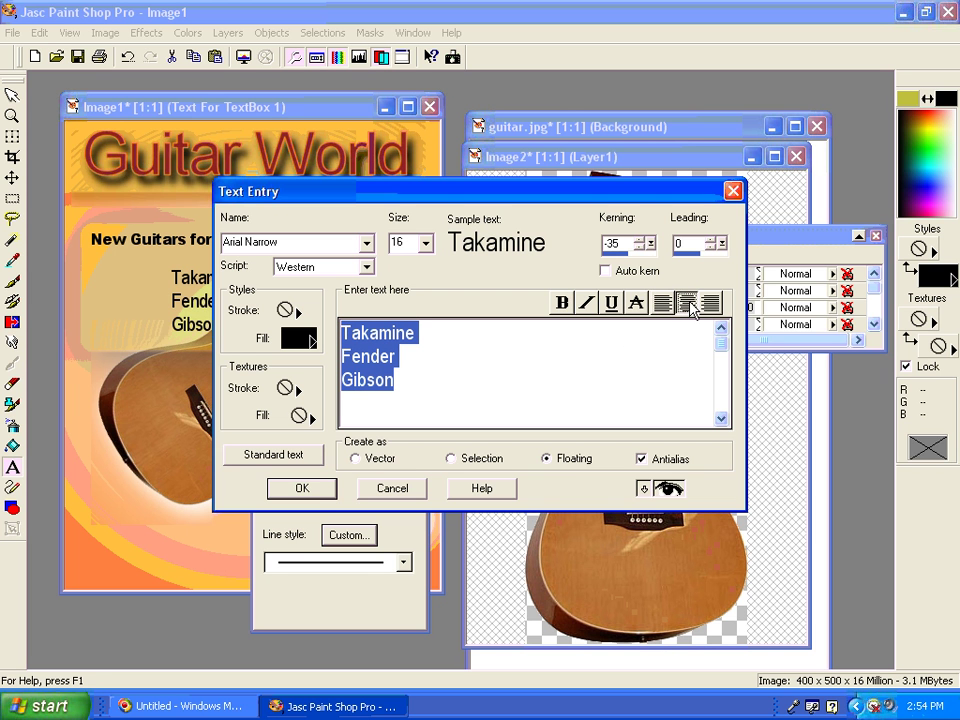
{"action": "left_click", "coordinate": [302, 488]}
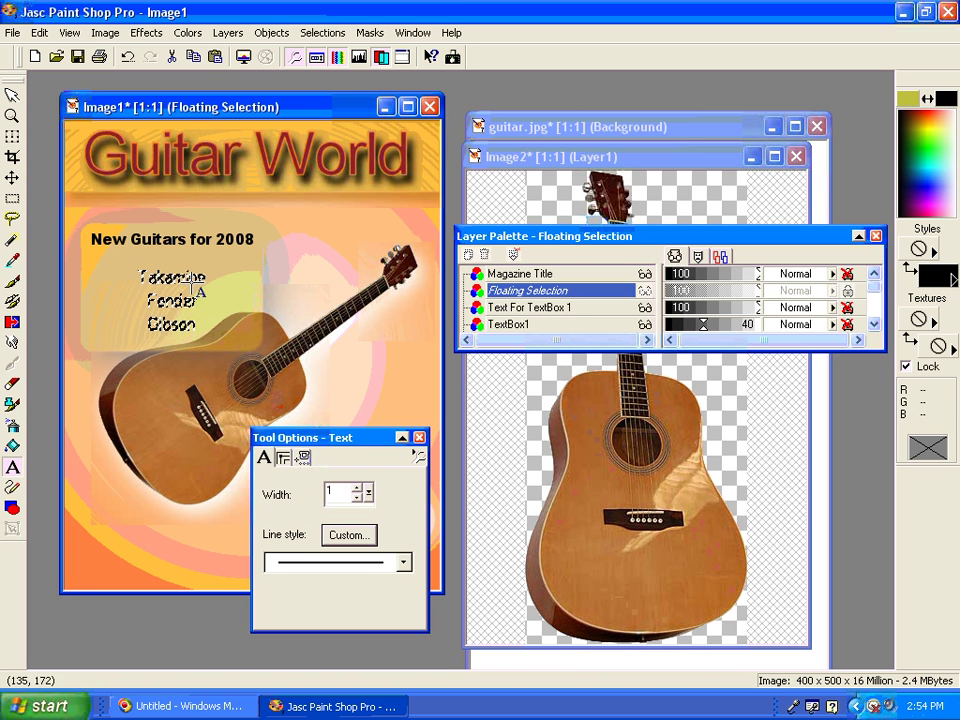
{"action": "left_click_drag", "start_coordinate": [189, 277], "coordinate": [189, 270]}
{"action": "key", "text": "ctrl+d"}
Step: Uncover the lower part of the cover and add a new layer named TextBox2 above Text For TextBox 1
{"action": "left_click_drag", "start_coordinate": [312, 440], "coordinate": [691, 411]}
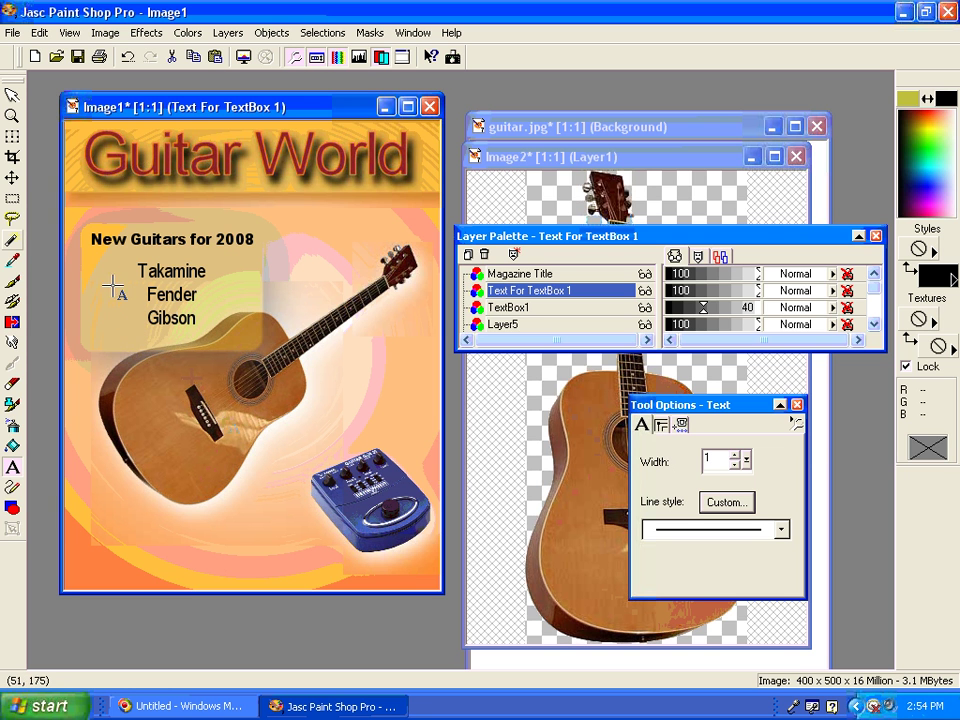
{"action": "mouse_move", "coordinate": [530, 320]}
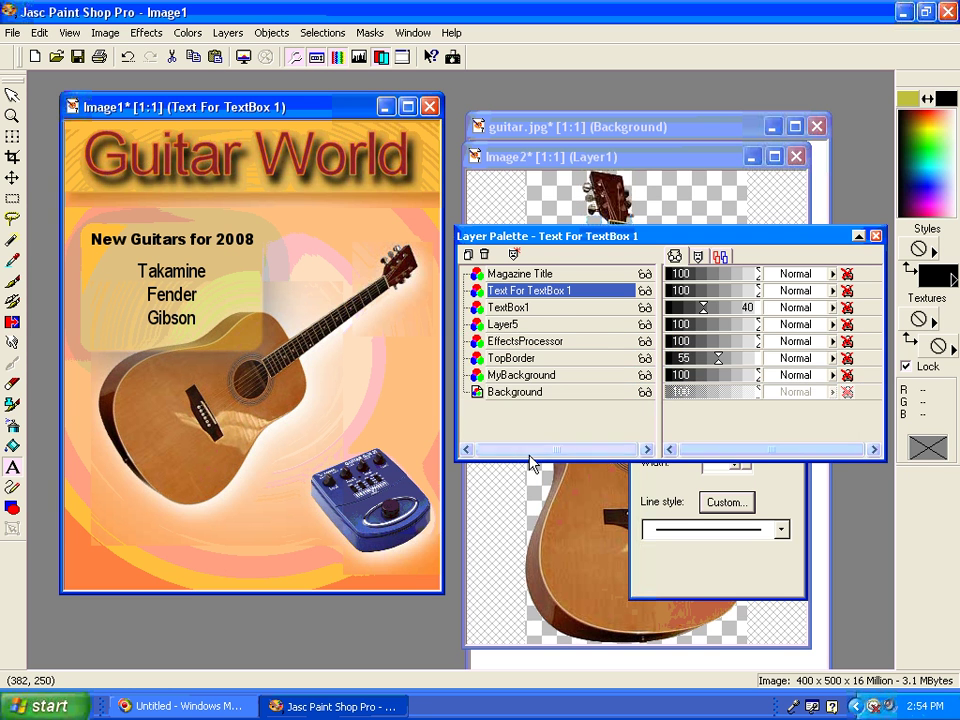
{"action": "left_click", "coordinate": [467, 254]}
{"action": "type", "text": "TextBox"}
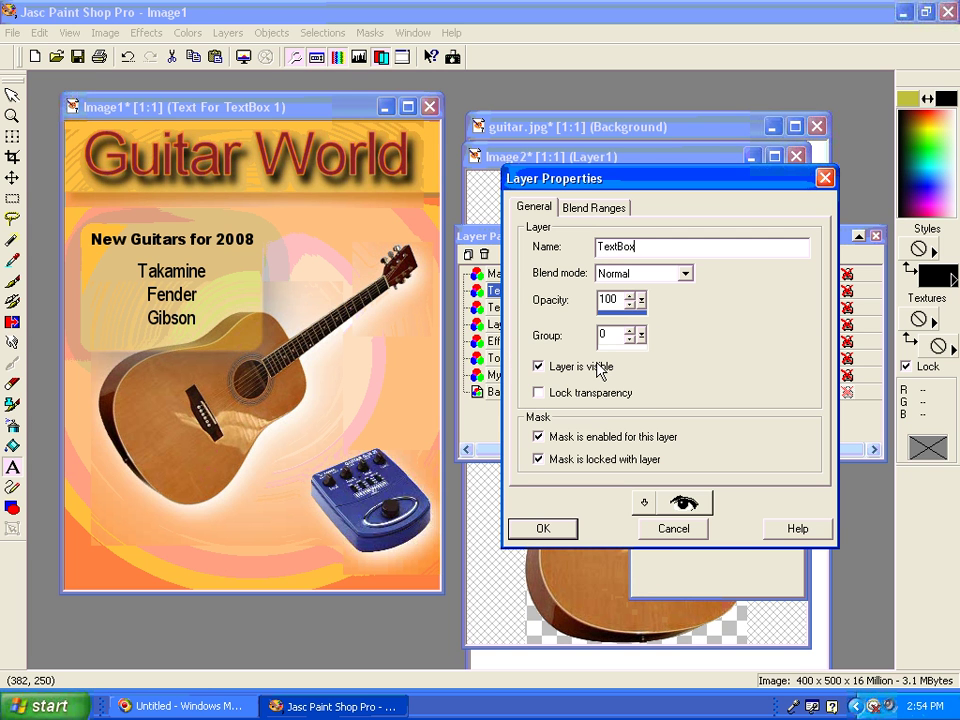
{"action": "type", "text": "2"}
{"action": "left_click", "coordinate": [550, 538]}
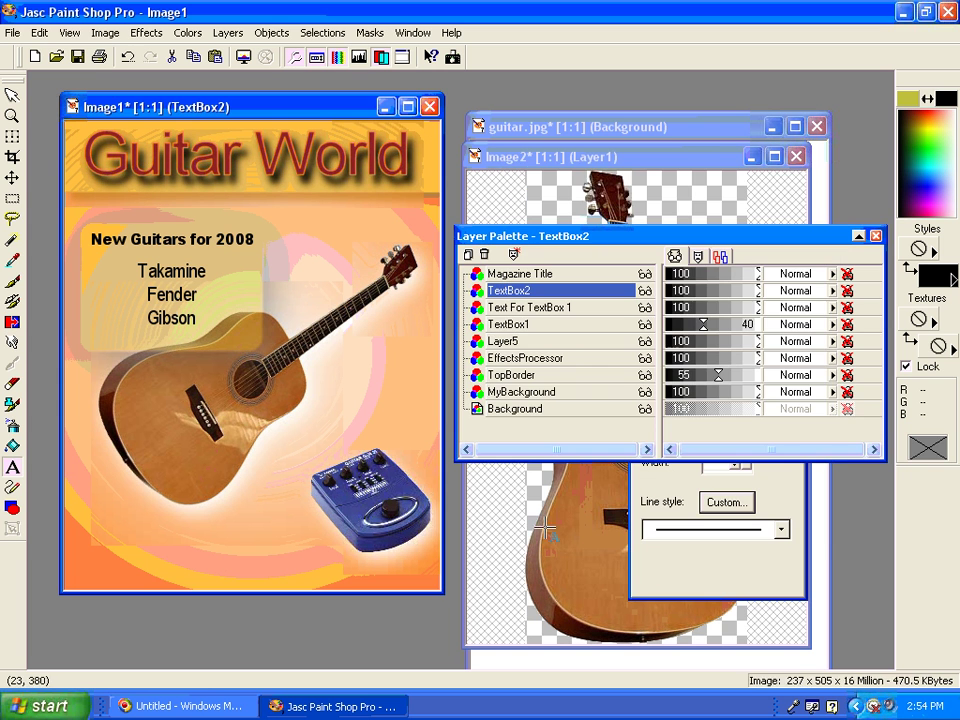
Step: Draw a rounded rectangle selection below the guitar, beside the blue pedal, and flood fill it with the solid olive foreground colour
{"action": "left_click", "coordinate": [13, 200]}
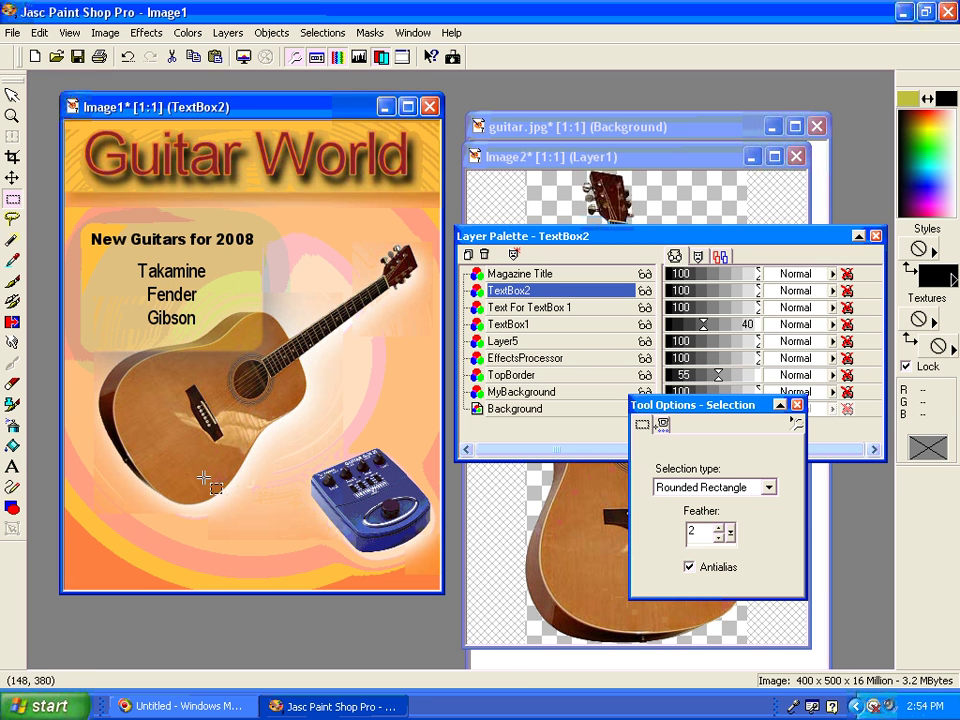
{"action": "left_click_drag", "start_coordinate": [174, 509], "coordinate": [331, 579]}
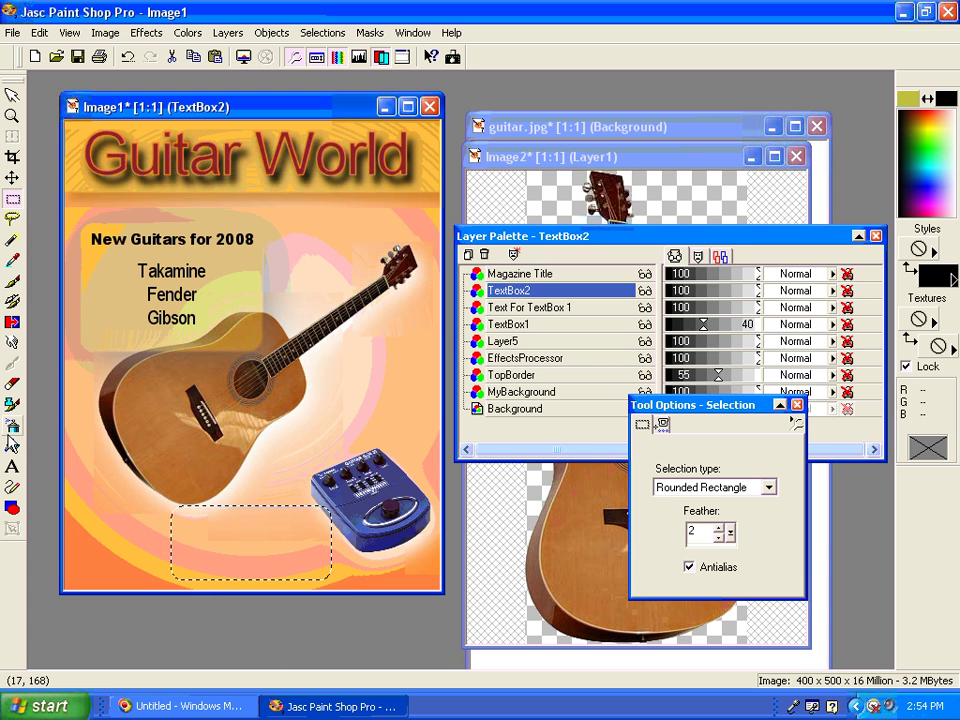
{"action": "left_click", "coordinate": [12, 446]}
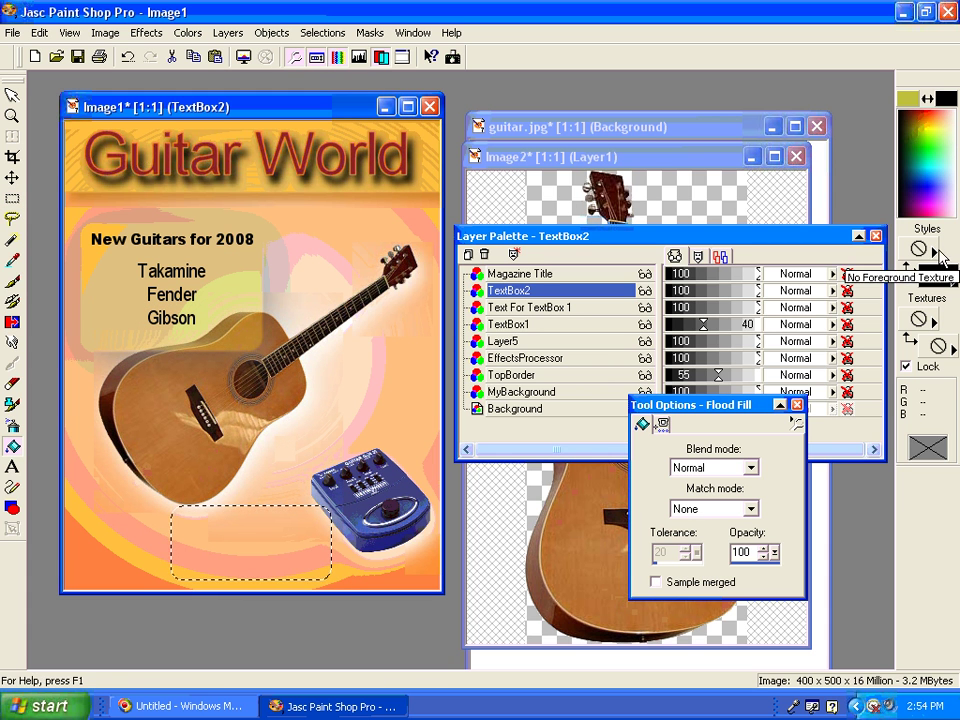
{"action": "left_click", "coordinate": [934, 252]}
{"action": "left_click", "coordinate": [863, 270]}
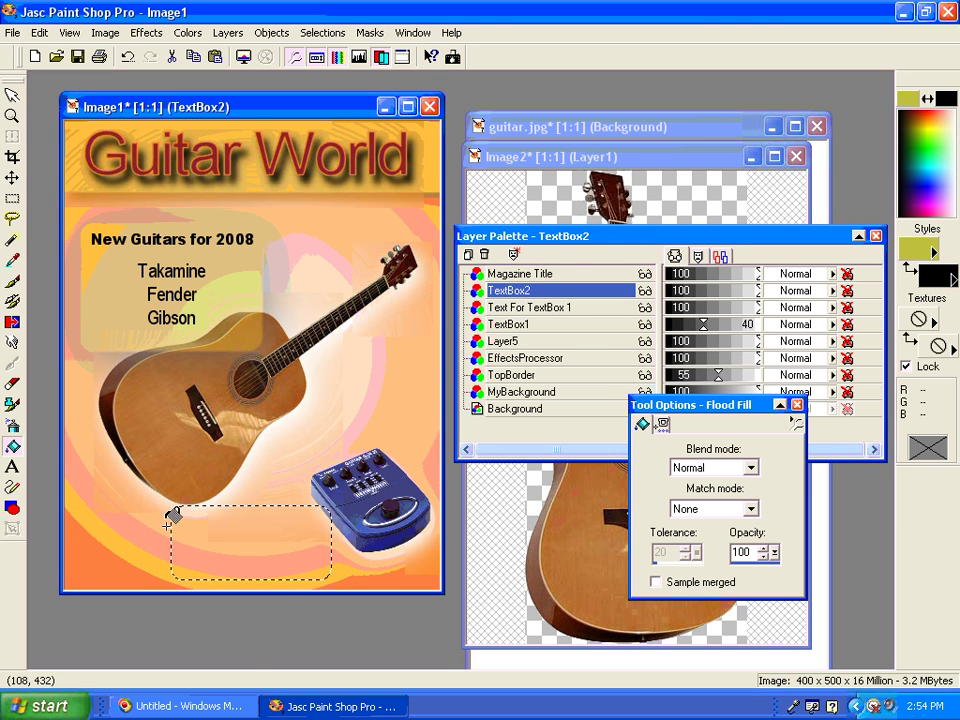
{"action": "left_click", "coordinate": [250, 514]}
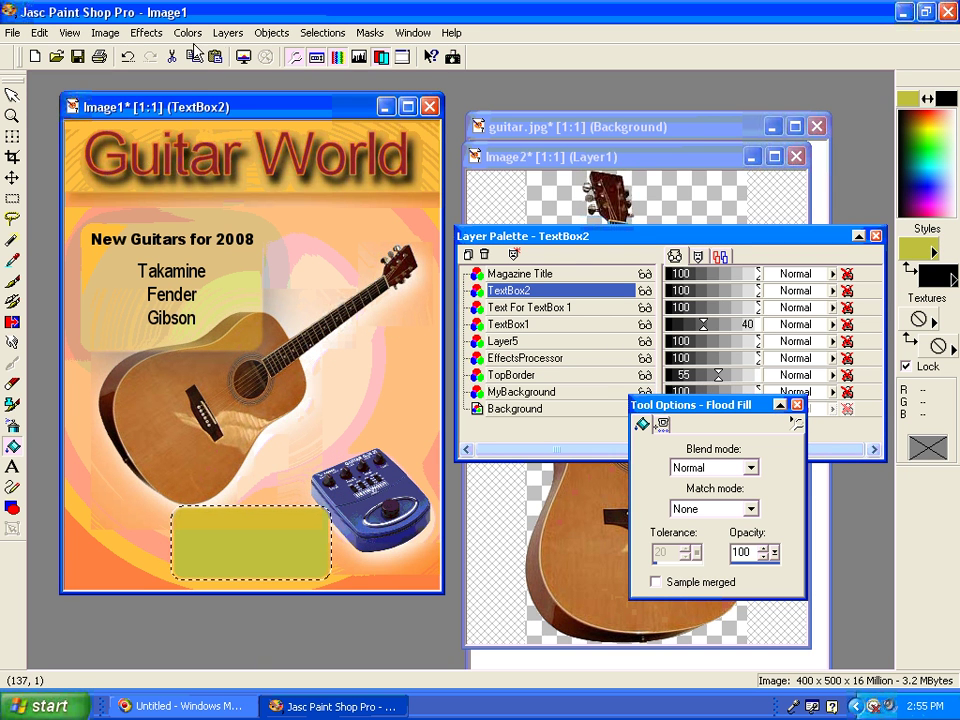
Step: Apply a white (#FFFFFF) drop shadow to the olive box and set the TextBox2 layer's opacity to 39
{"action": "left_click", "coordinate": [145, 33]}
{"action": "mouse_move", "coordinate": [188, 187]}
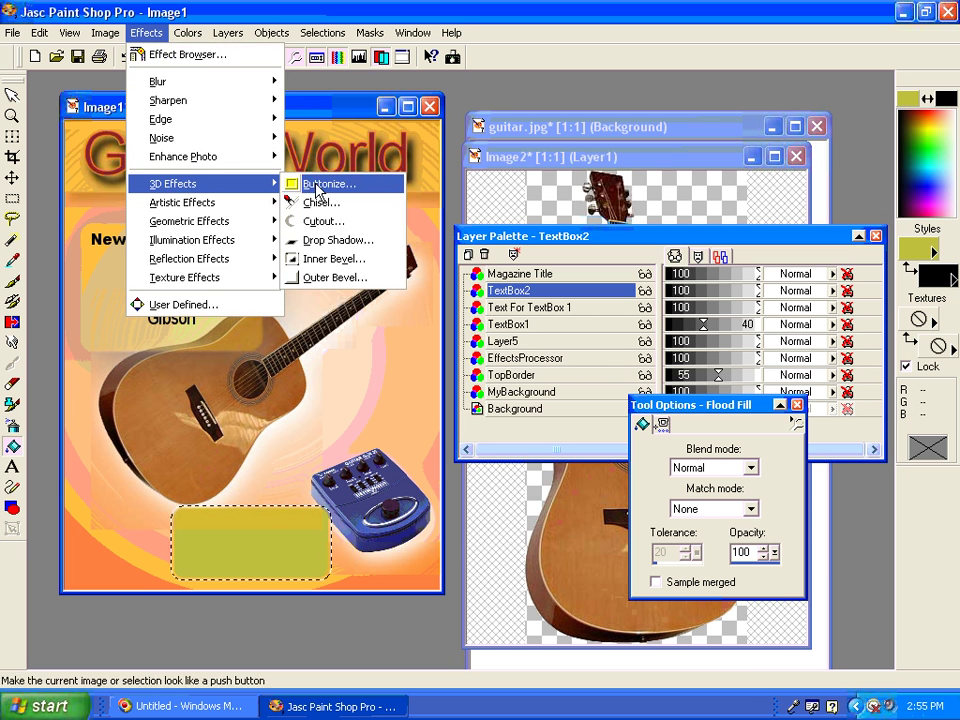
{"action": "left_click", "coordinate": [322, 240]}
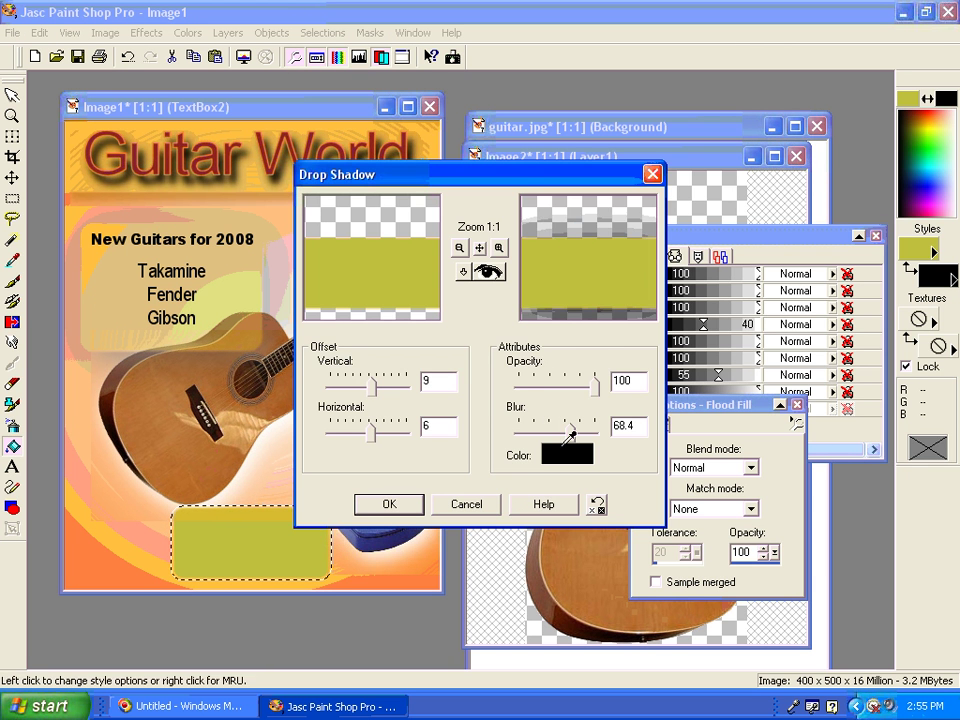
{"action": "left_click", "coordinate": [563, 454]}
{"action": "left_click", "coordinate": [427, 266]}
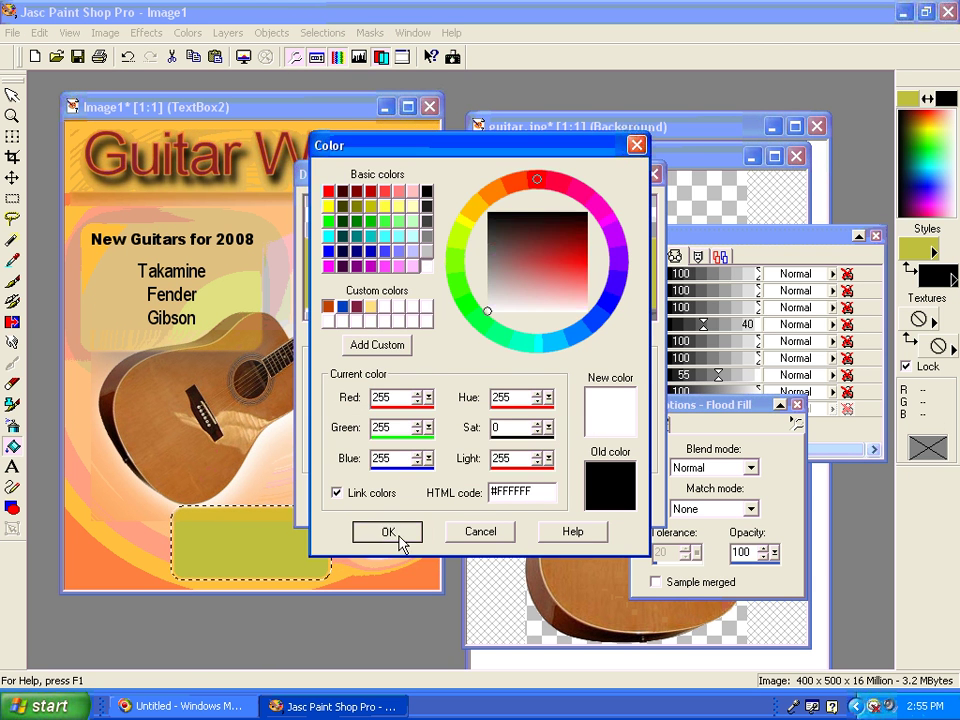
{"action": "left_click", "coordinate": [389, 532]}
{"action": "left_click", "coordinate": [389, 504]}
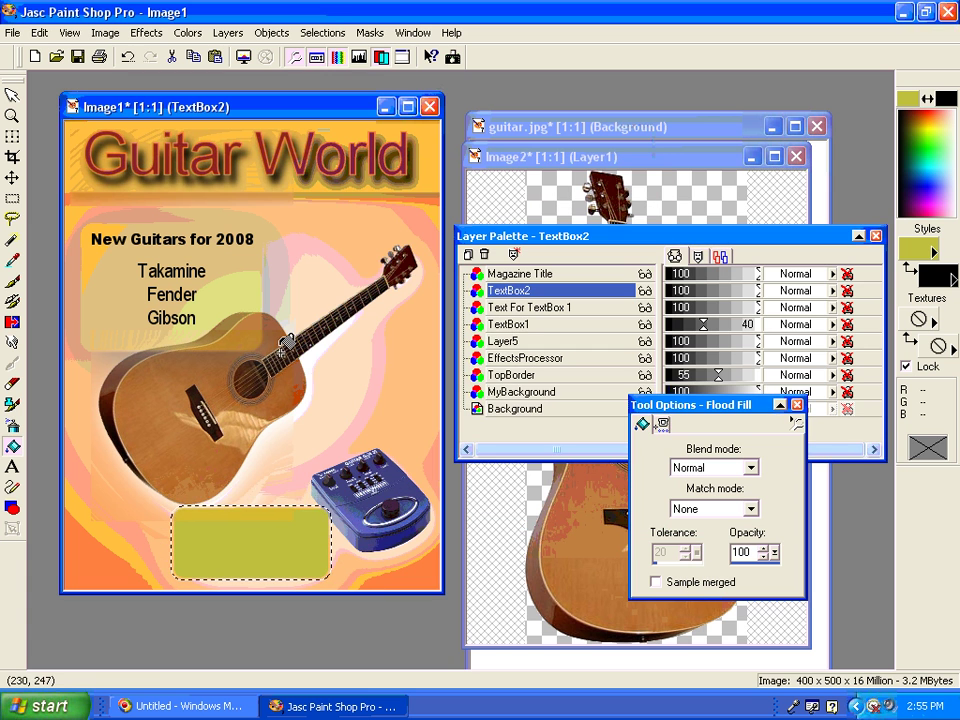
{"action": "left_click_drag", "start_coordinate": [759, 297], "coordinate": [737, 298]}
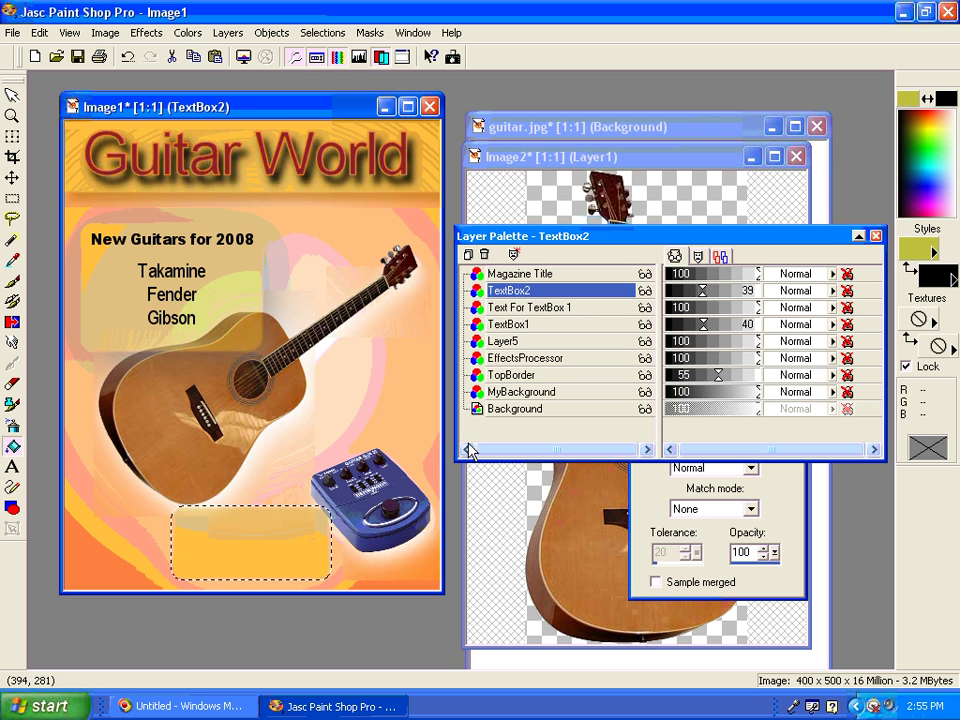
Step: Apply a drop shadow in a newly picked colour to the olive TextBox2 box, with offsets 9 and 6, opacity 100 and blur 68.4, and deselect
{"action": "left_click", "coordinate": [146, 32]}
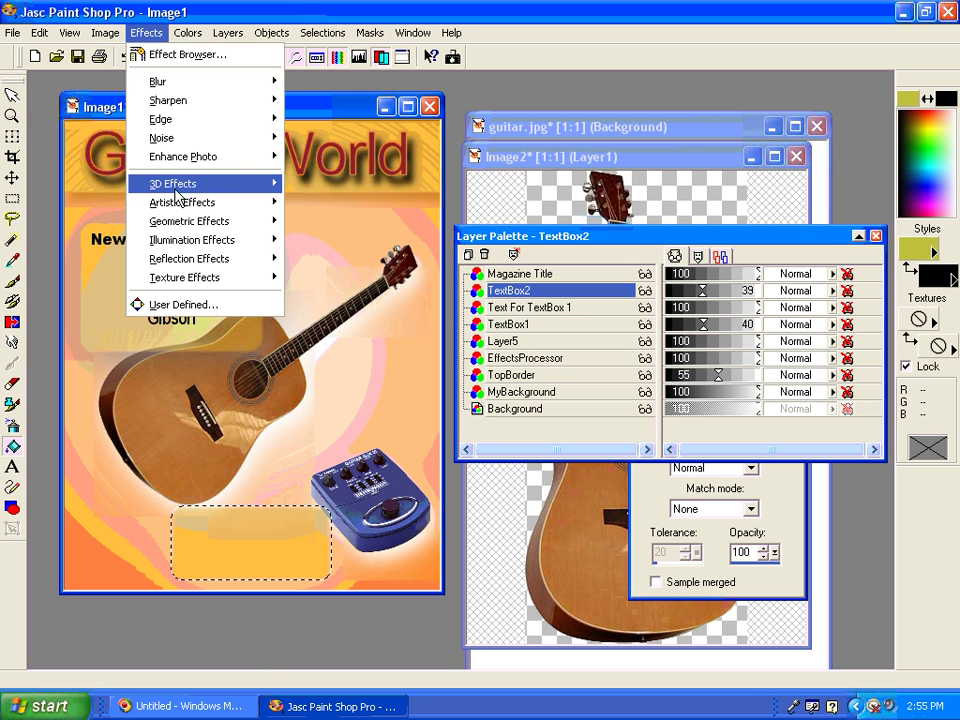
{"action": "mouse_move", "coordinate": [176, 188]}
{"action": "left_click", "coordinate": [320, 240]}
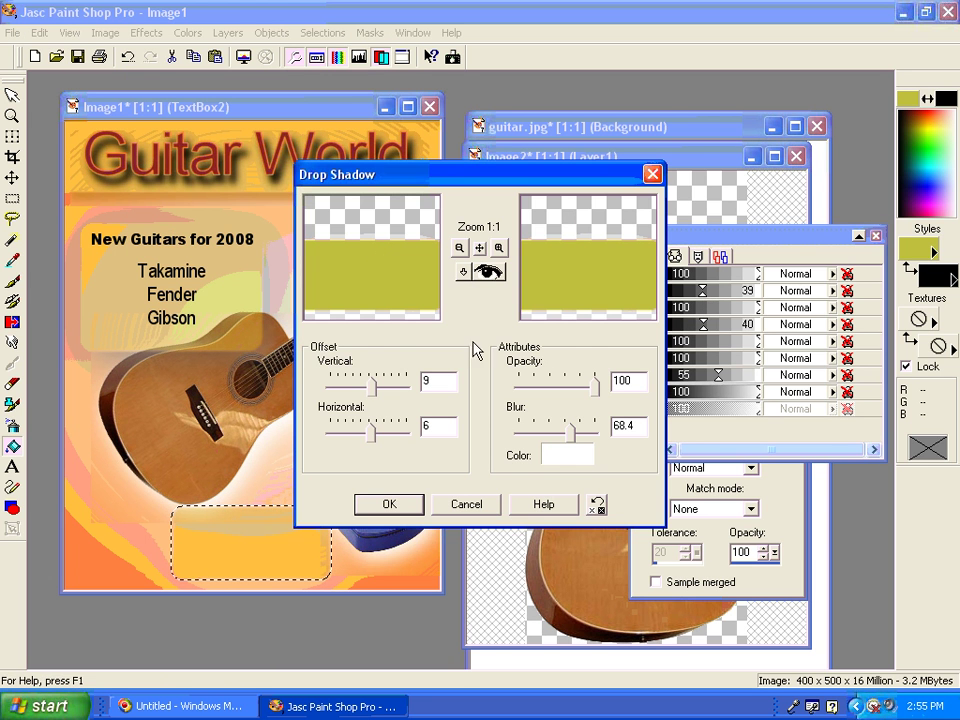
{"action": "left_click", "coordinate": [567, 454]}
{"action": "left_click", "coordinate": [427, 191]}
{"action": "left_click", "coordinate": [400, 533]}
{"action": "left_click", "coordinate": [411, 512]}
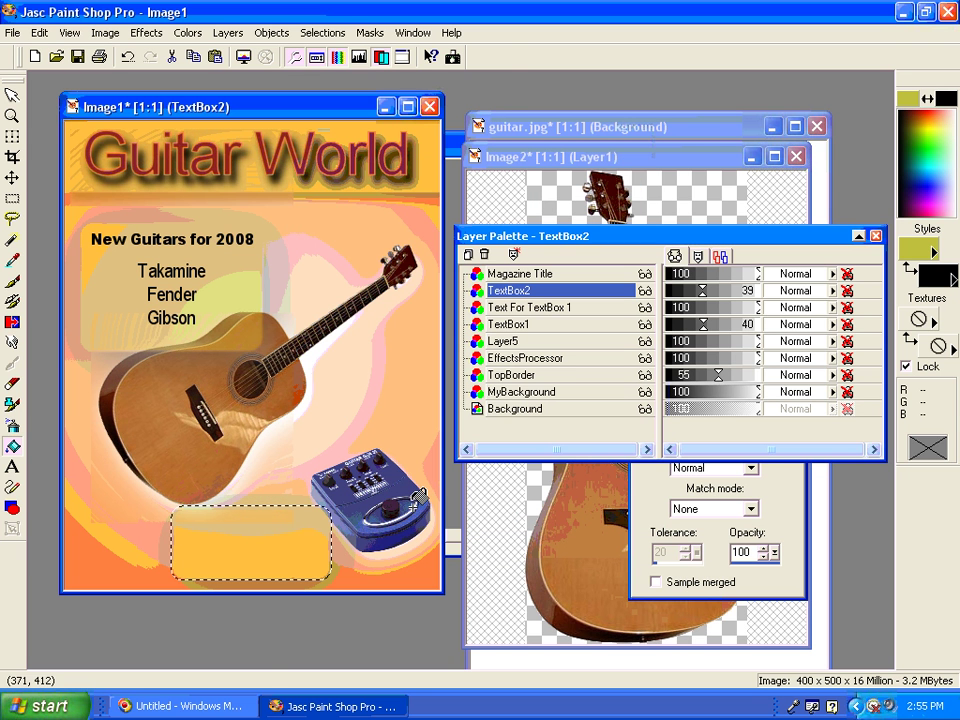
{"action": "left_click", "coordinate": [322, 33]}
{"action": "left_click", "coordinate": [340, 74]}
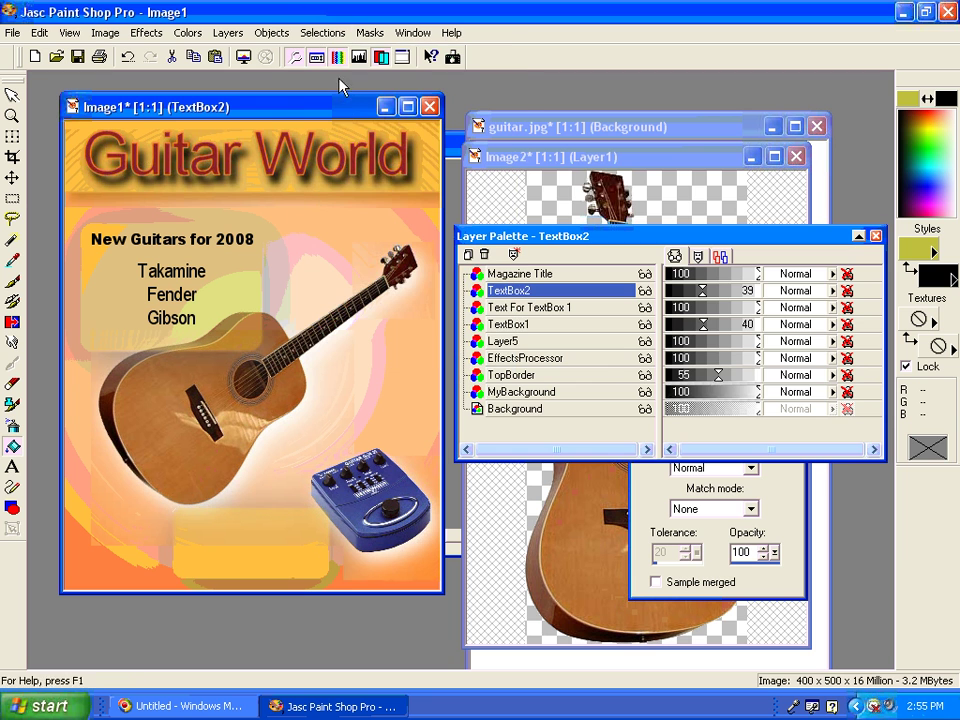
Step: Add a layer named Text2 for TextBox2 above TextBox2 and enter Effects for 2008 as text over the lower box
{"action": "left_click", "coordinate": [468, 255]}
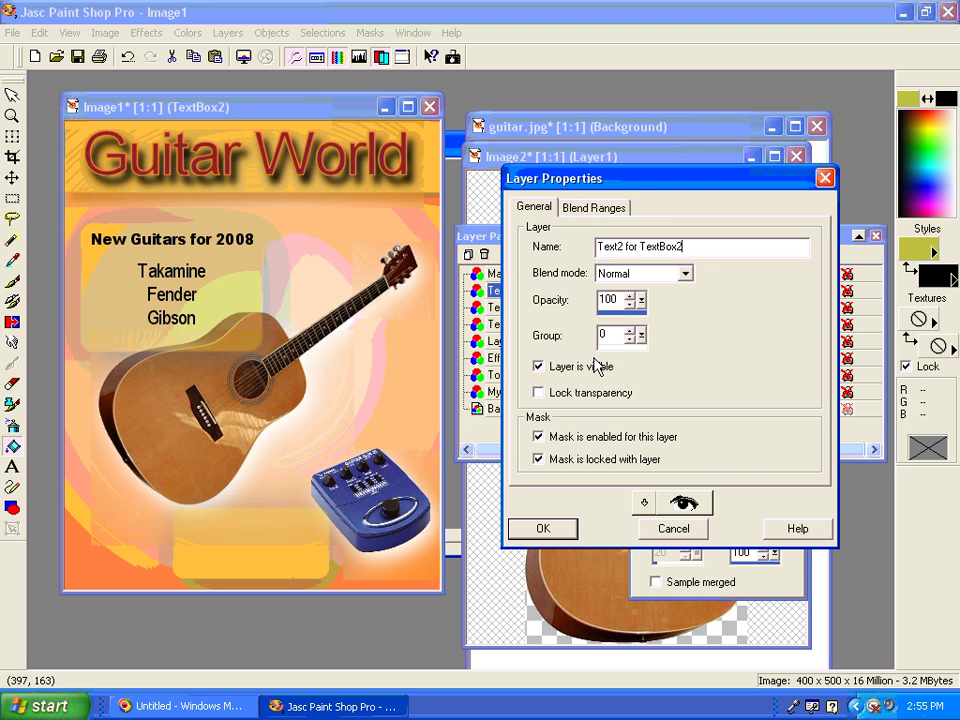
{"action": "left_click", "coordinate": [543, 529]}
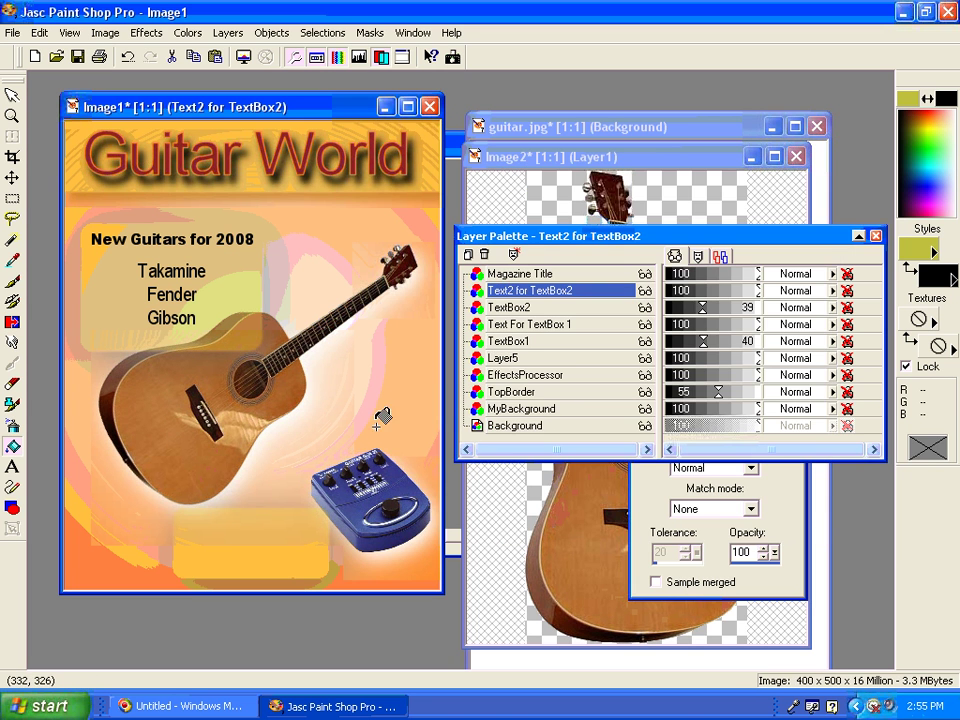
{"action": "left_click", "coordinate": [12, 467]}
{"action": "left_click", "coordinate": [263, 516]}
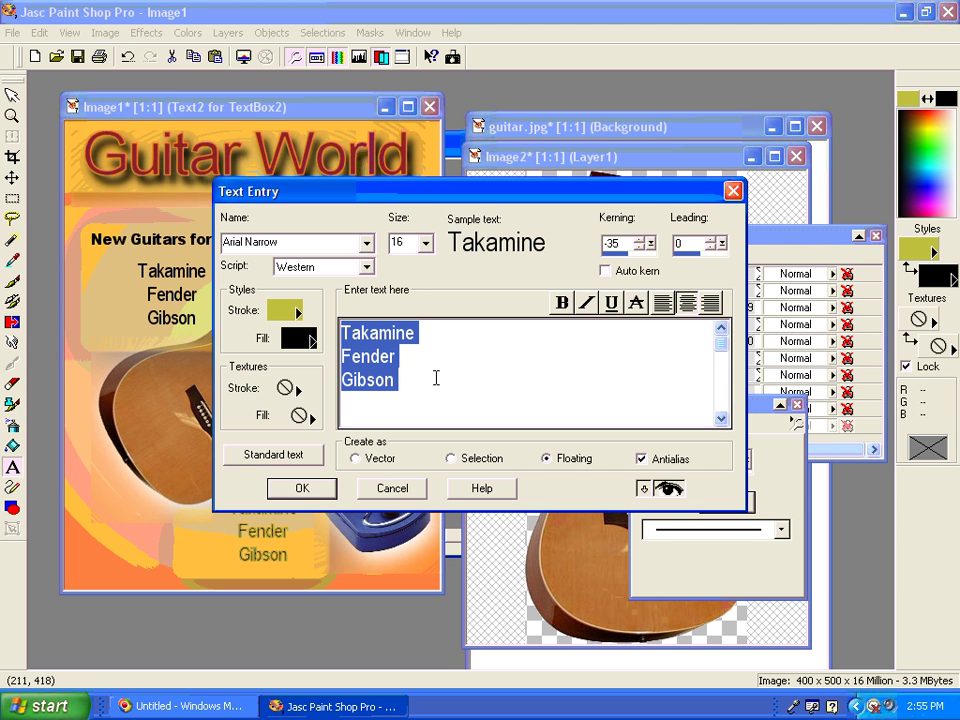
{"action": "type", "text": "Effects"}
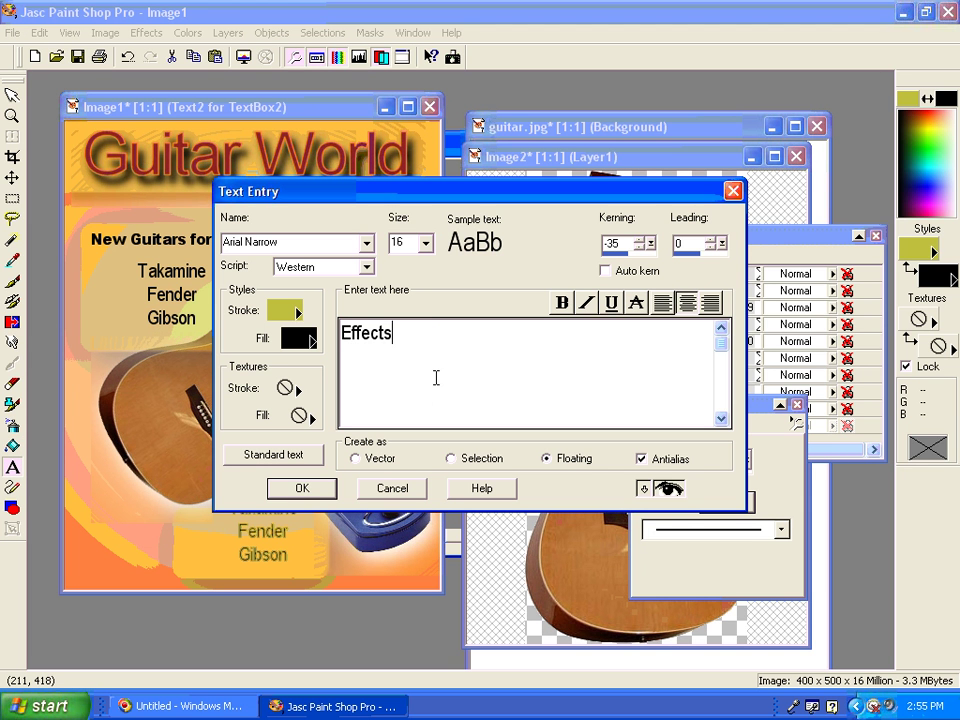
{"action": "type", "text": " for 2008"}
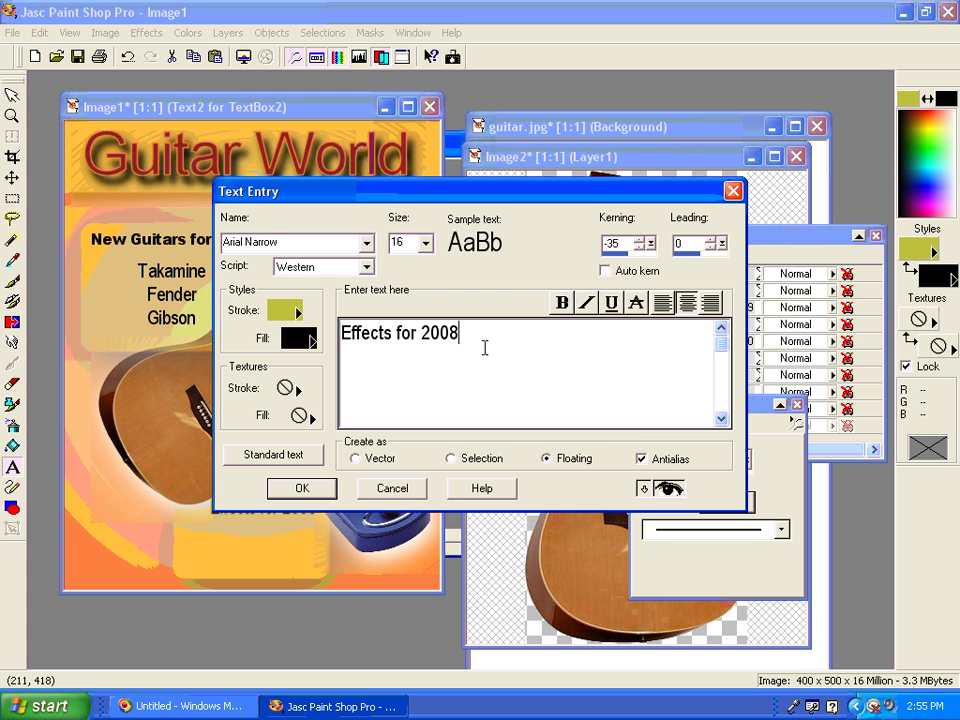
Step: Try the Arial Black font on the Effects for 2008 text
{"action": "left_click_drag", "start_coordinate": [484, 347], "coordinate": [375, 252]}
{"action": "left_click", "coordinate": [367, 243]}
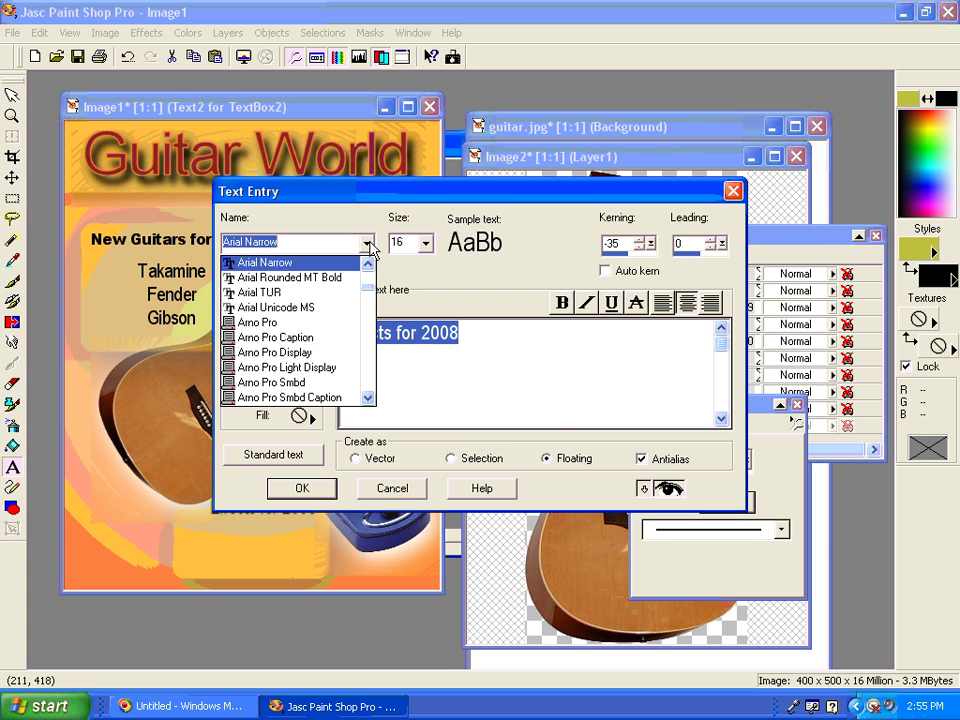
{"action": "scroll", "coordinate": [370, 275], "scroll_direction": "up", "scroll_amount": 5}
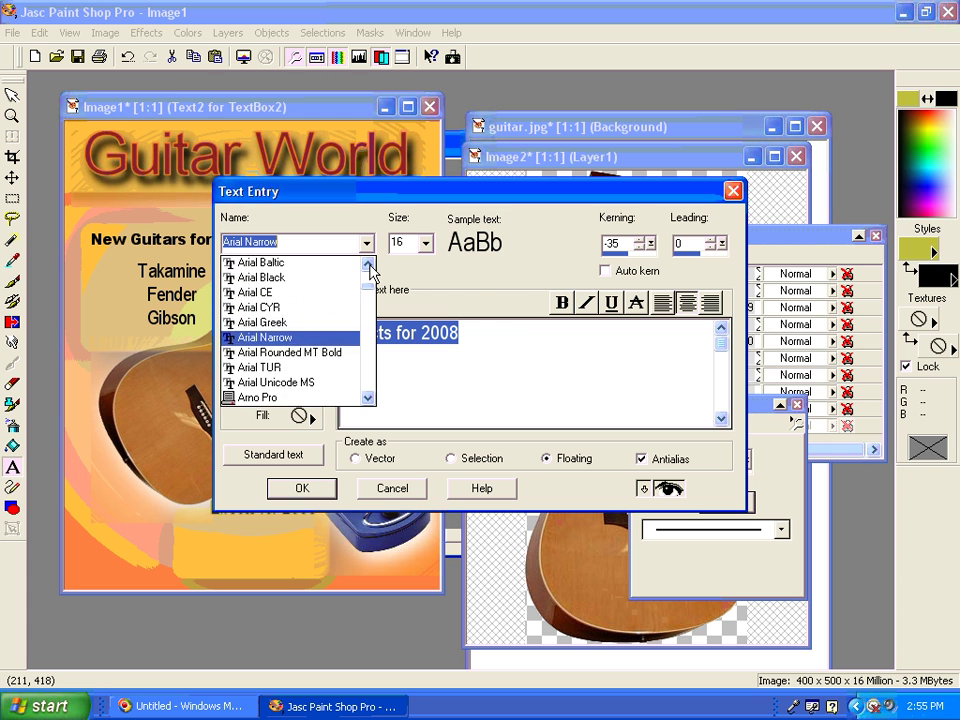
{"action": "scroll", "coordinate": [332, 300], "scroll_direction": "up", "scroll_amount": 2}
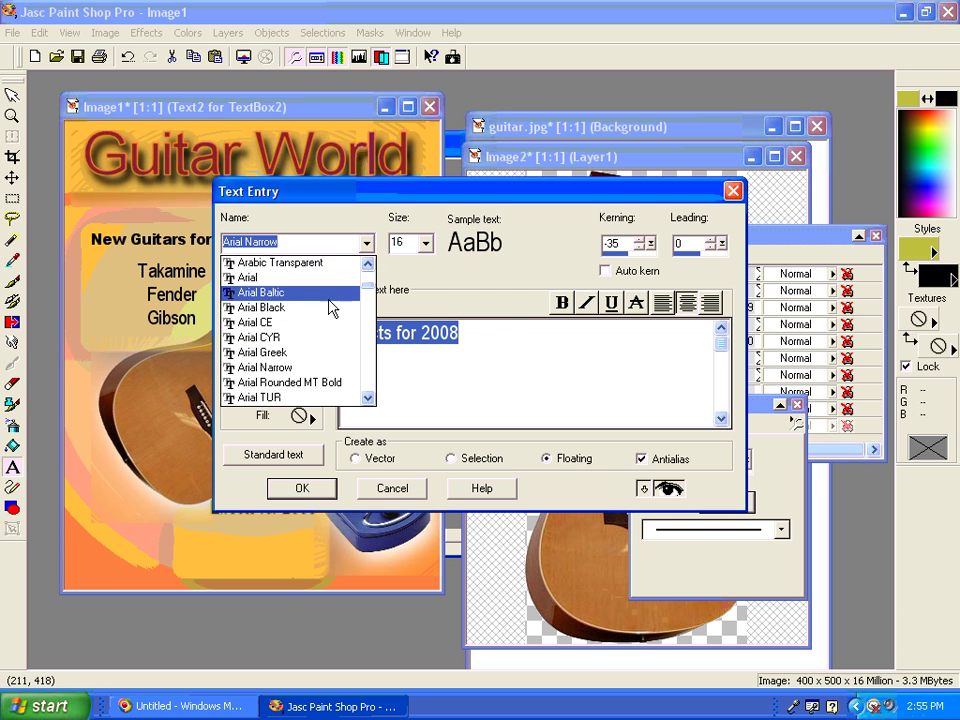
{"action": "scroll", "coordinate": [330, 300], "scroll_direction": "down", "scroll_amount": 1}
{"action": "left_click", "coordinate": [329, 294]}
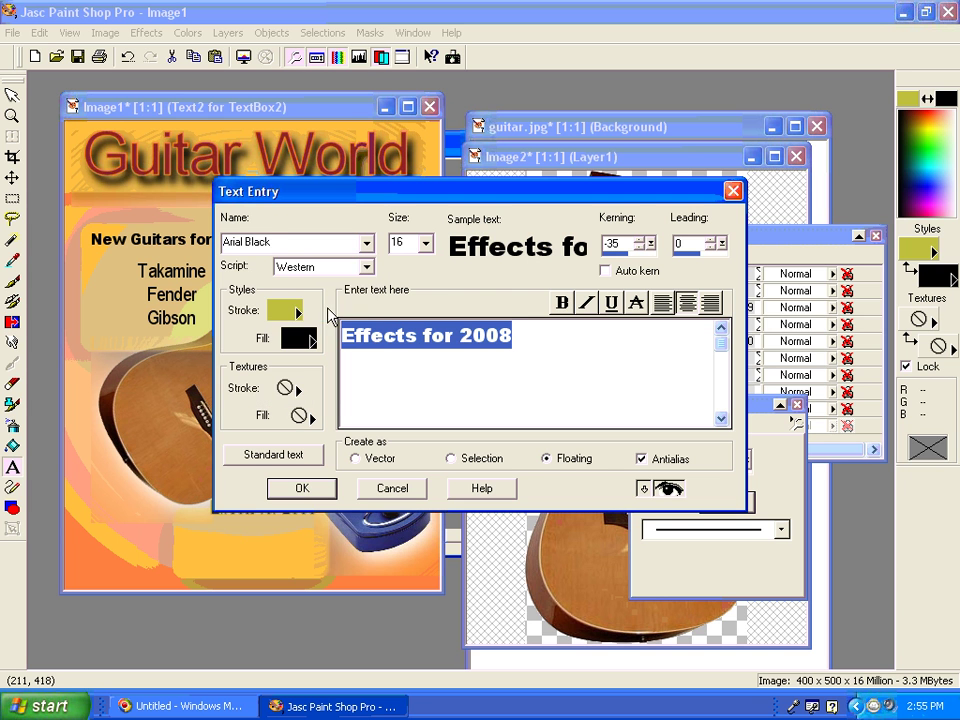
Step: Set the Effects for 2008 text in bold Arial and place it along the upper edge of the lower box
{"action": "left_click", "coordinate": [367, 243]}
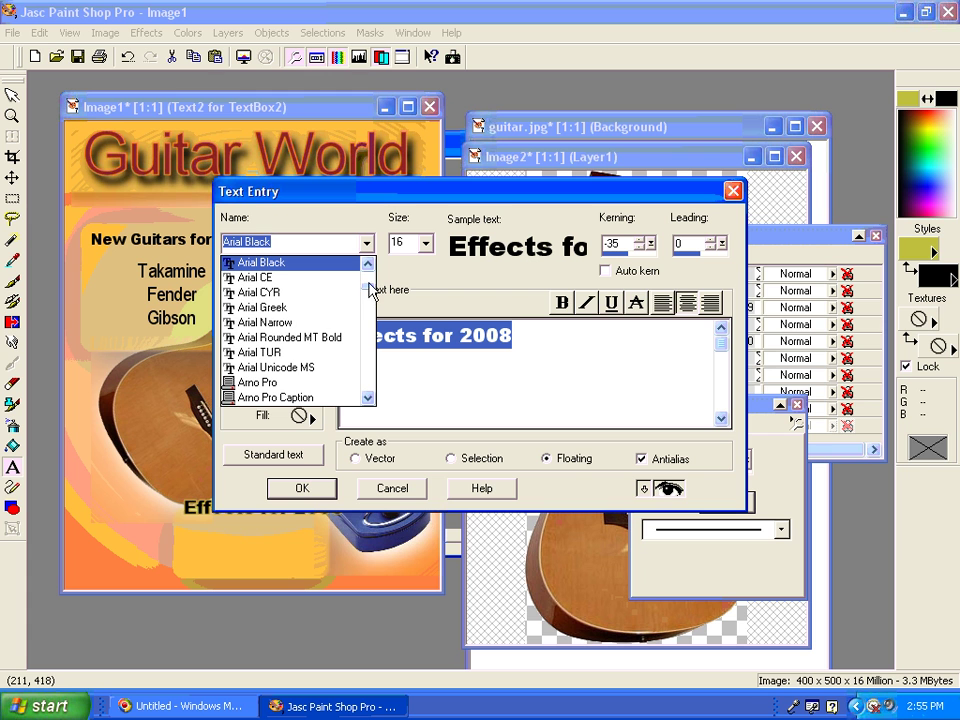
{"action": "scroll", "coordinate": [370, 268], "scroll_direction": "up", "scroll_amount": 5}
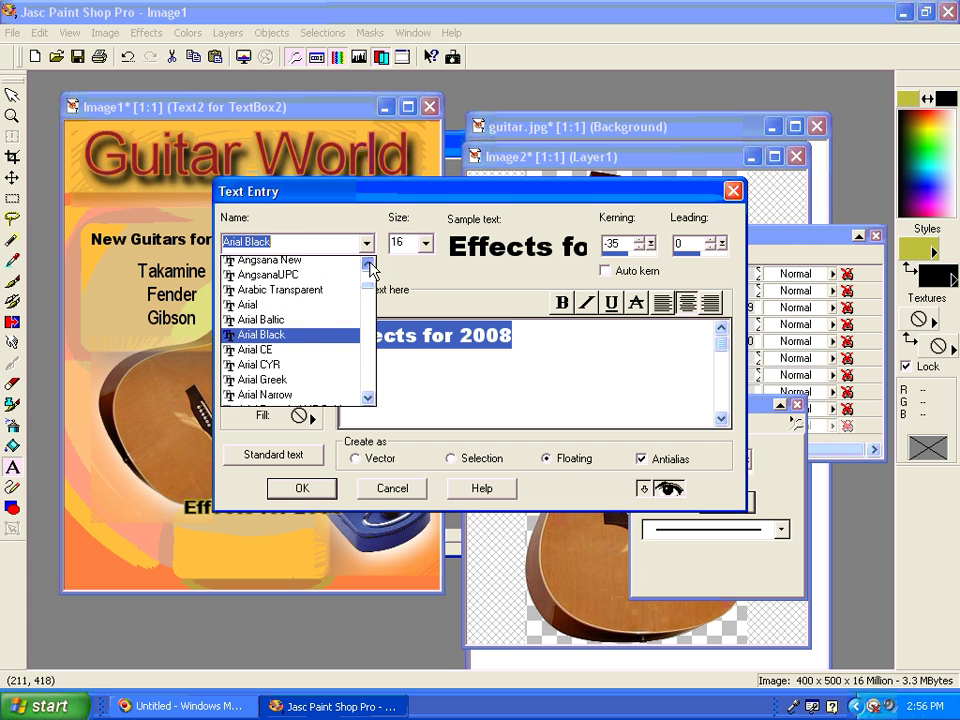
{"action": "left_click", "coordinate": [330, 308]}
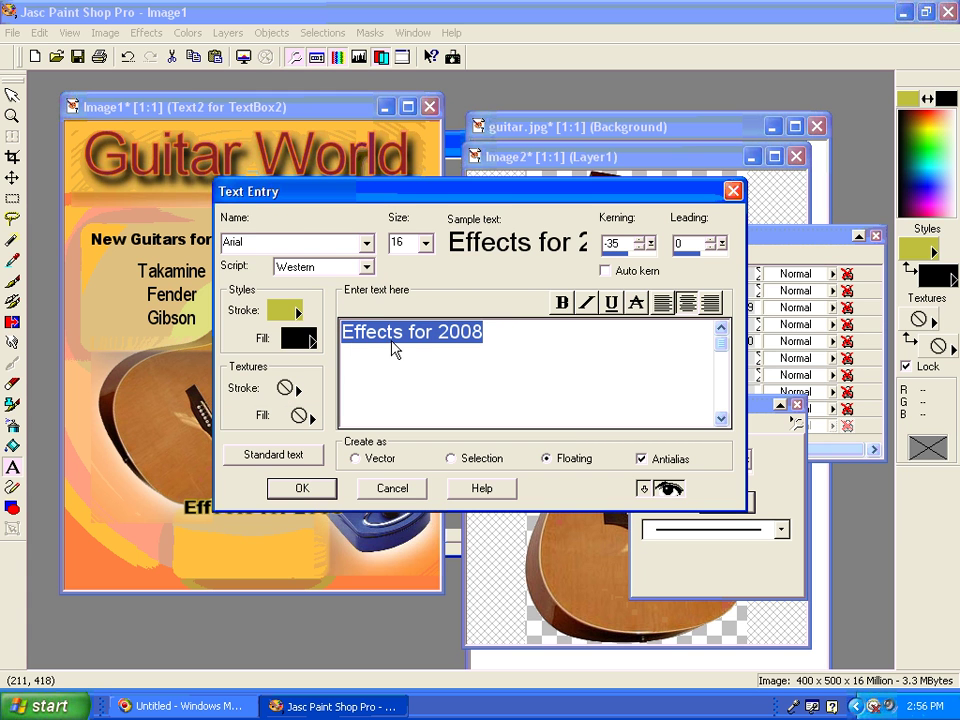
{"action": "left_click", "coordinate": [561, 304]}
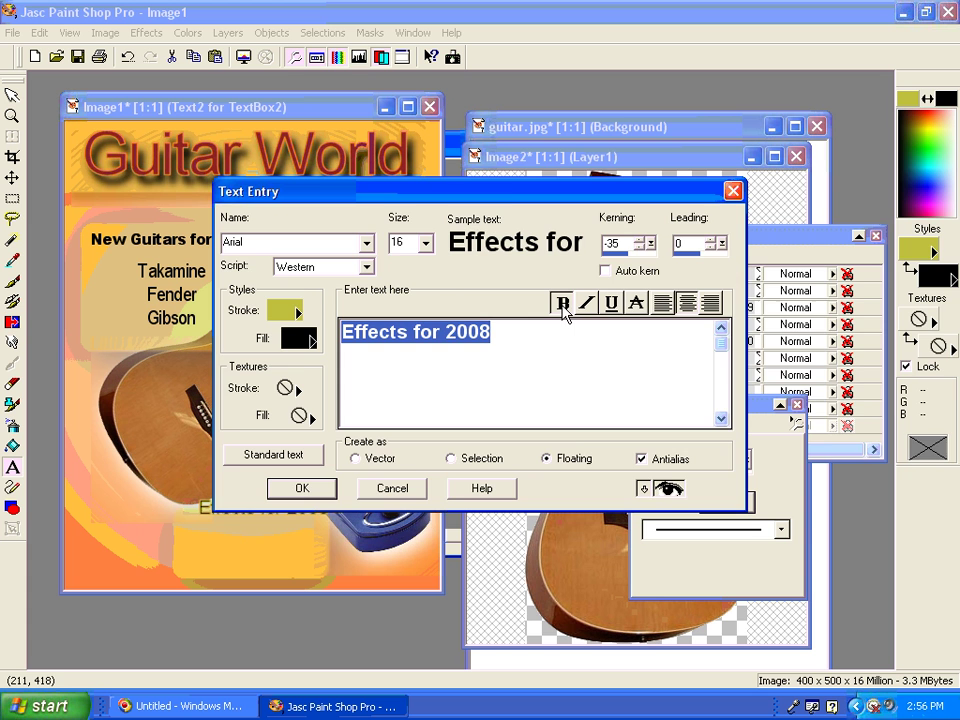
{"action": "left_click_drag", "start_coordinate": [510, 197], "coordinate": [738, 191]}
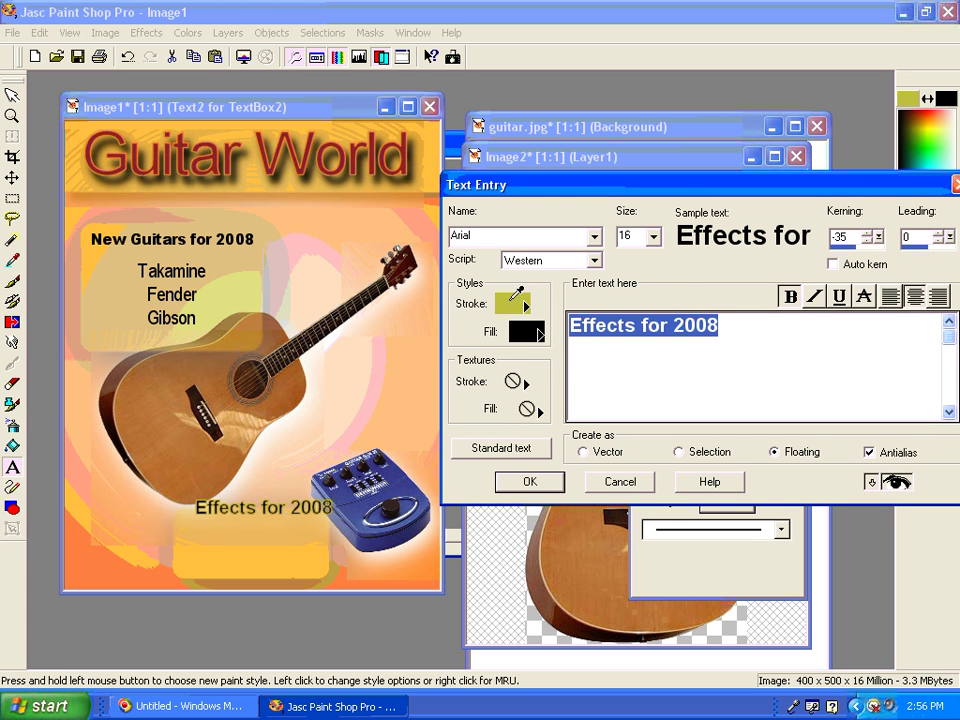
{"action": "left_click", "coordinate": [530, 481]}
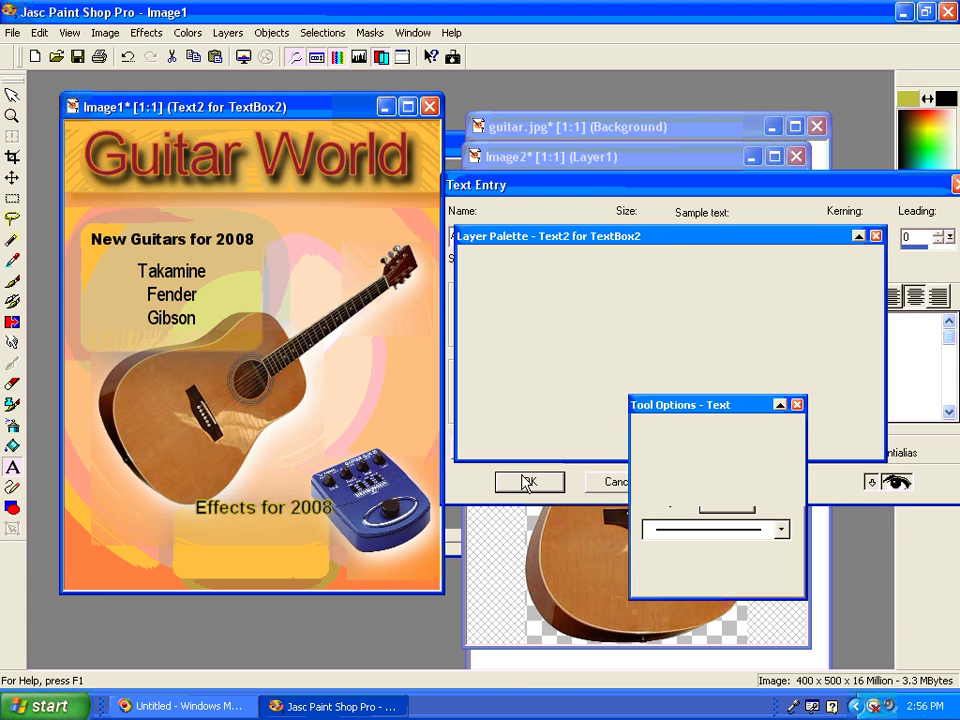
{"action": "left_click_drag", "start_coordinate": [300, 505], "coordinate": [288, 524]}
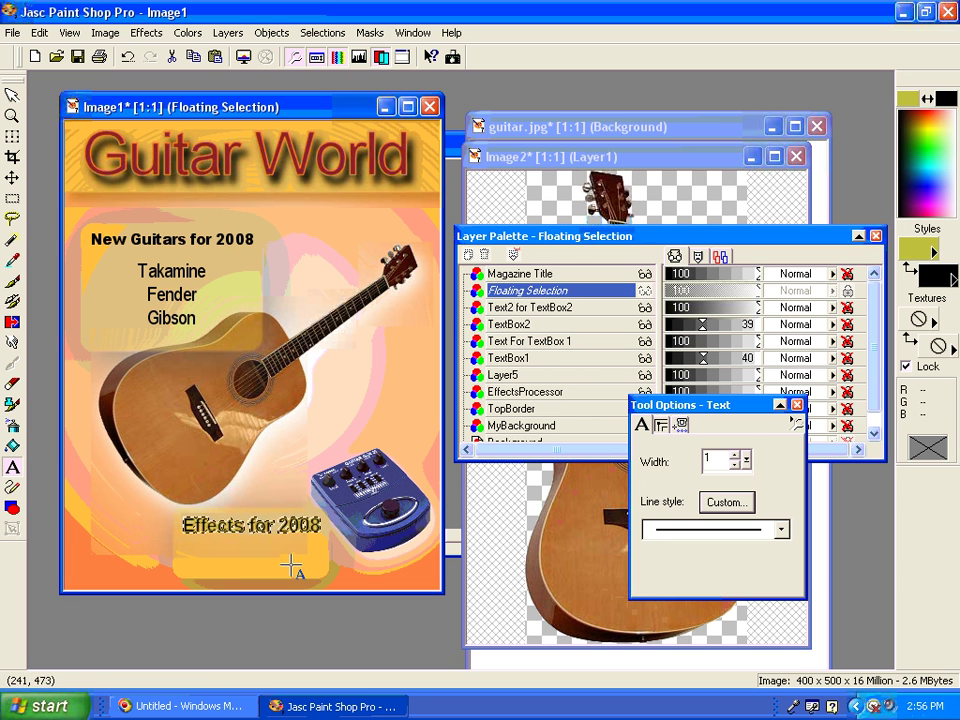
Step: Start a second text below the Effects for 2008 caption, entering Behringer in Arial Narrow at size 12
{"action": "left_click", "coordinate": [279, 557]}
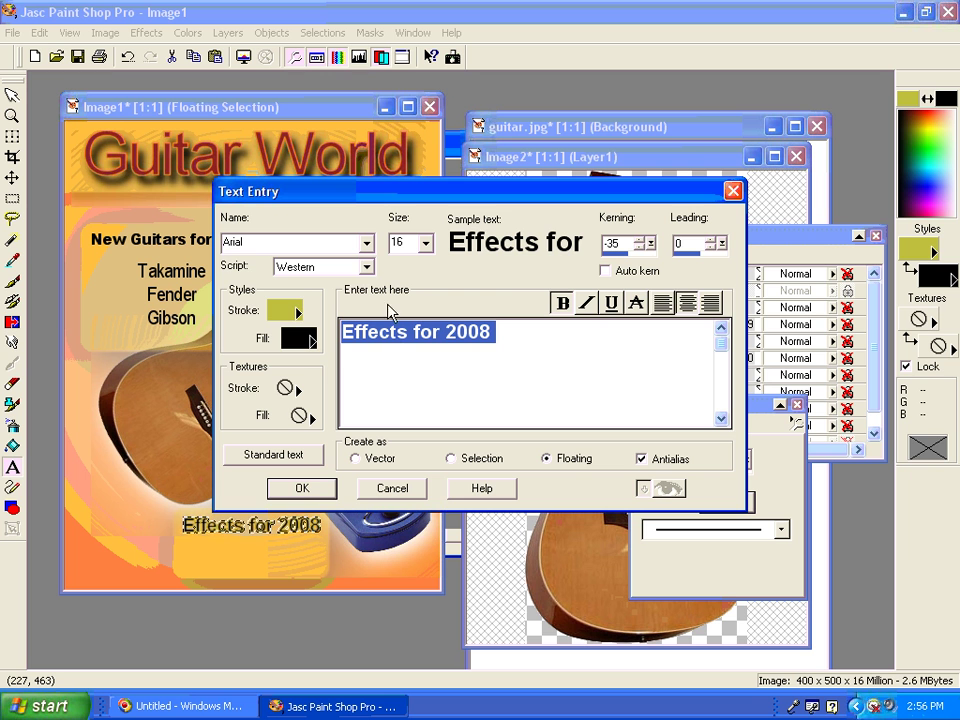
{"action": "left_click", "coordinate": [369, 247]}
{"action": "left_click", "coordinate": [355, 352]}
{"action": "type", "text": "Be"}
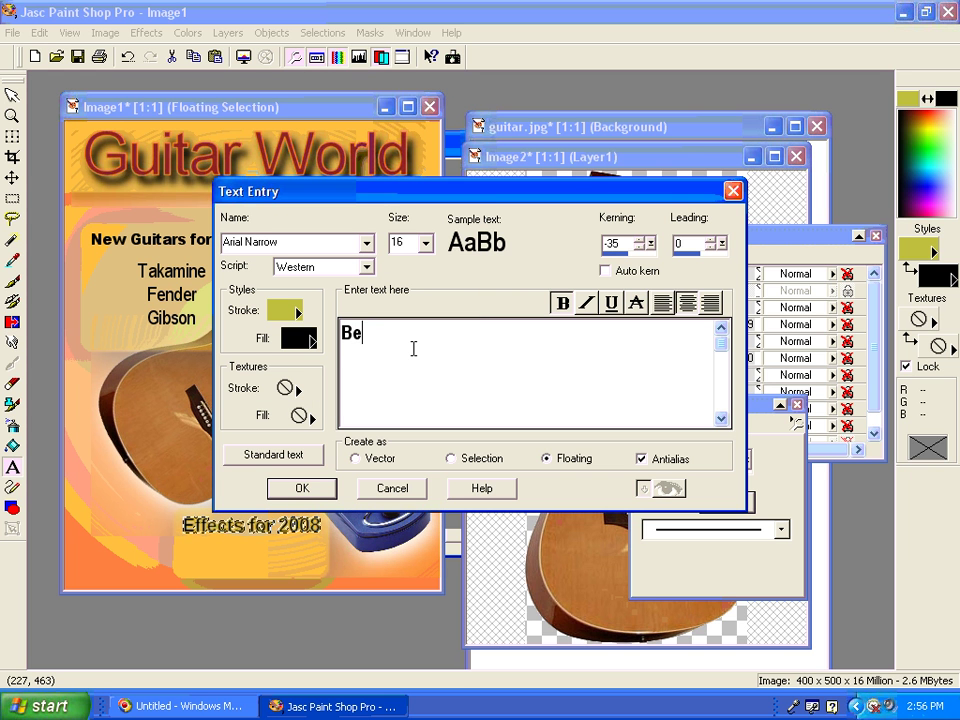
{"action": "type", "text": "hringer"}
{"action": "double_click", "coordinate": [420, 333]}
{"action": "left_click", "coordinate": [425, 243]}
{"action": "left_click", "coordinate": [426, 264]}
{"action": "left_click", "coordinate": [426, 264]}
{"action": "left_click", "coordinate": [400, 277]}
Step: Add Vamp on a second line under Behringer and remove the bold formatting from both lines
{"action": "left_click_drag", "start_coordinate": [420, 197], "coordinate": [510, 159]}
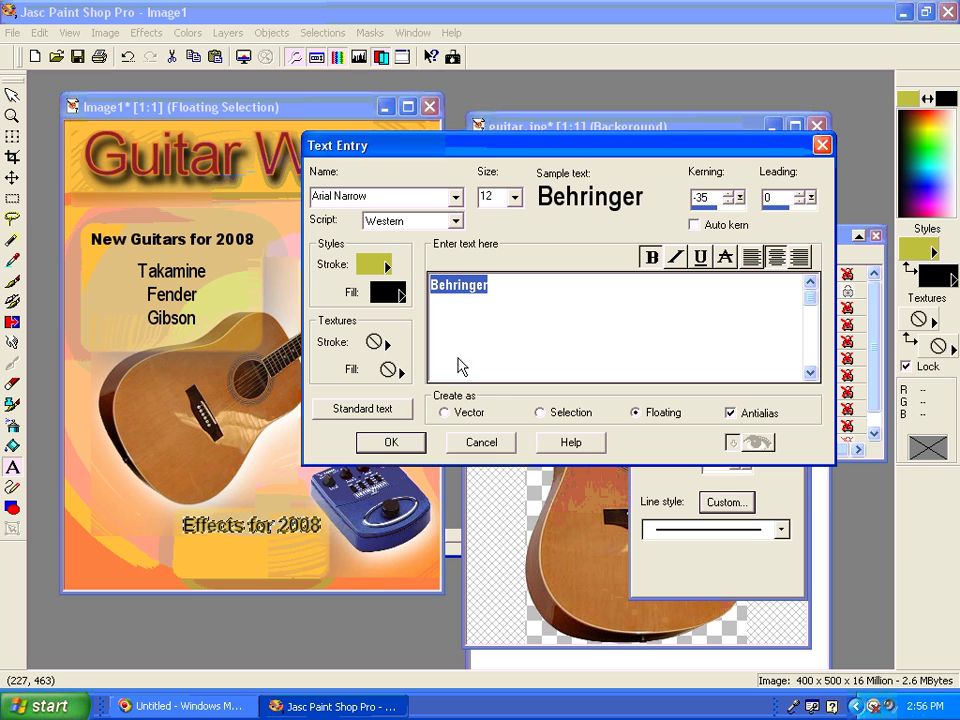
{"action": "left_click", "coordinate": [498, 284]}
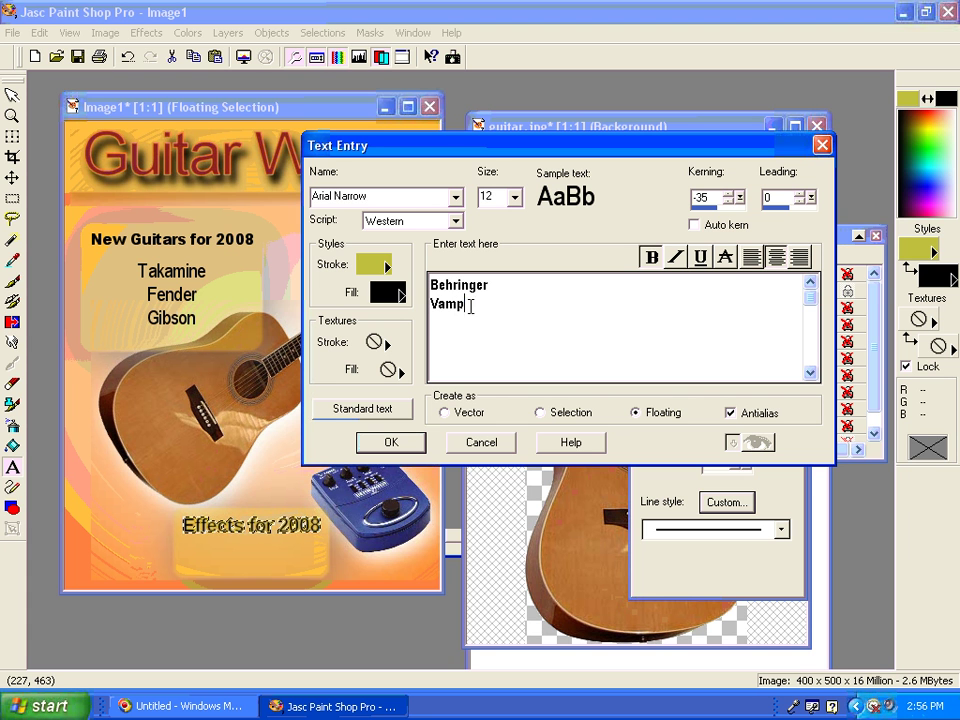
{"action": "left_click_drag", "start_coordinate": [470, 306], "coordinate": [340, 222]}
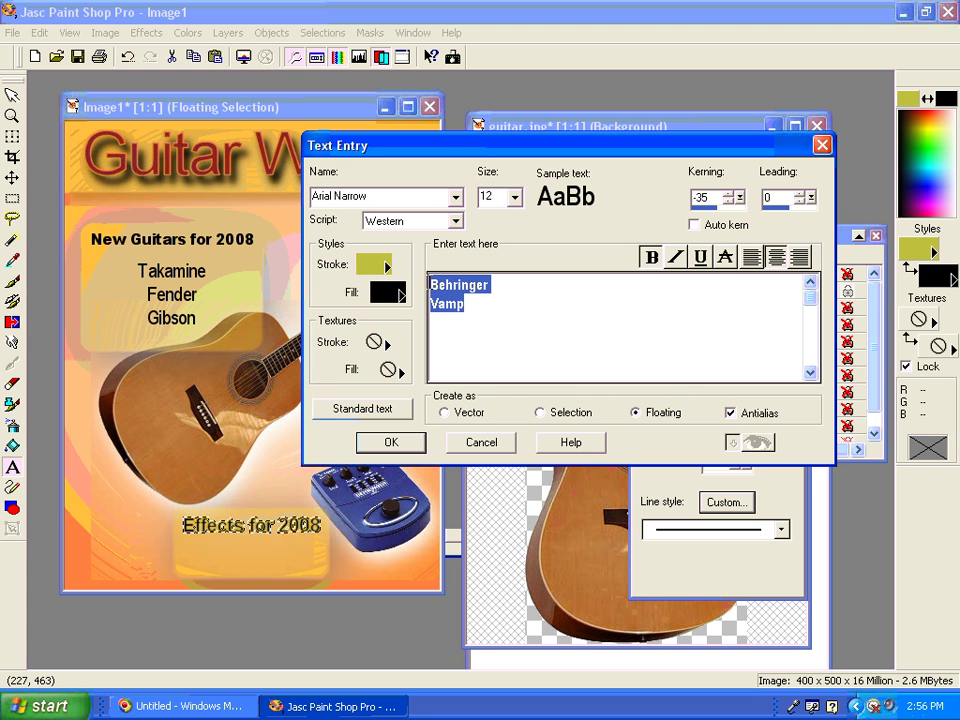
{"action": "left_click", "coordinate": [655, 258]}
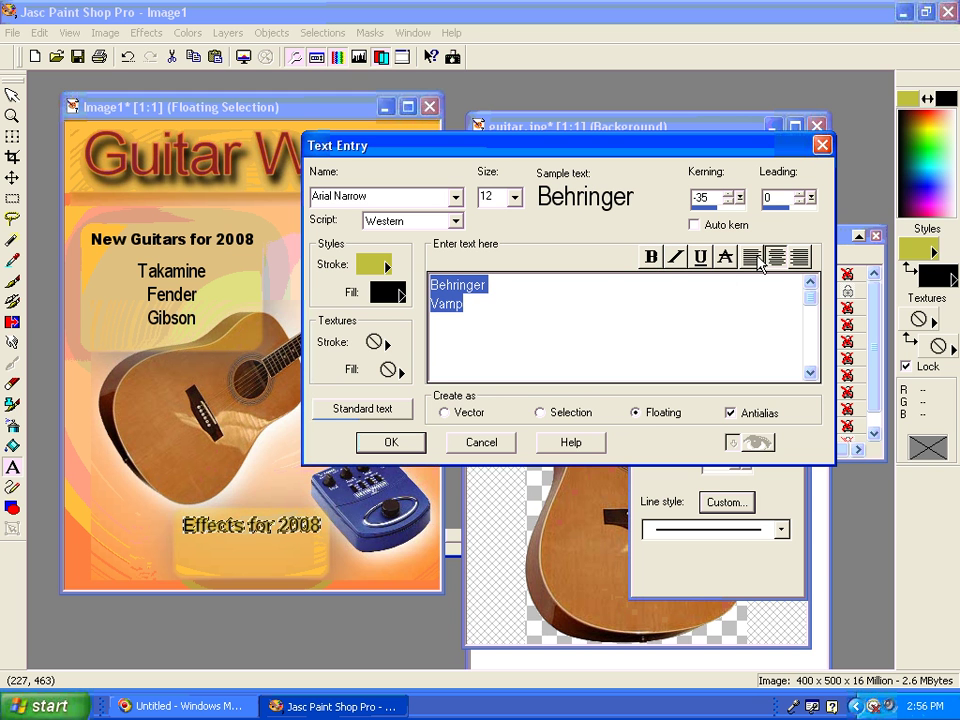
Step: Place the Behringer and Vamp text in the lower box and delete it again
{"action": "left_click", "coordinate": [395, 446]}
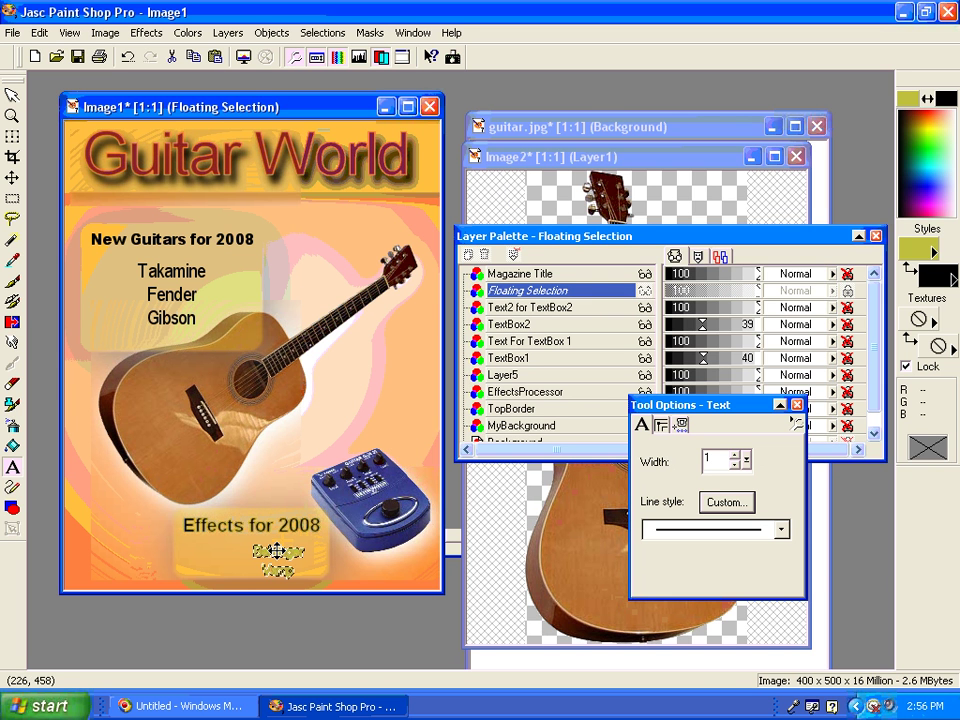
{"action": "left_click_drag", "start_coordinate": [277, 553], "coordinate": [250, 548]}
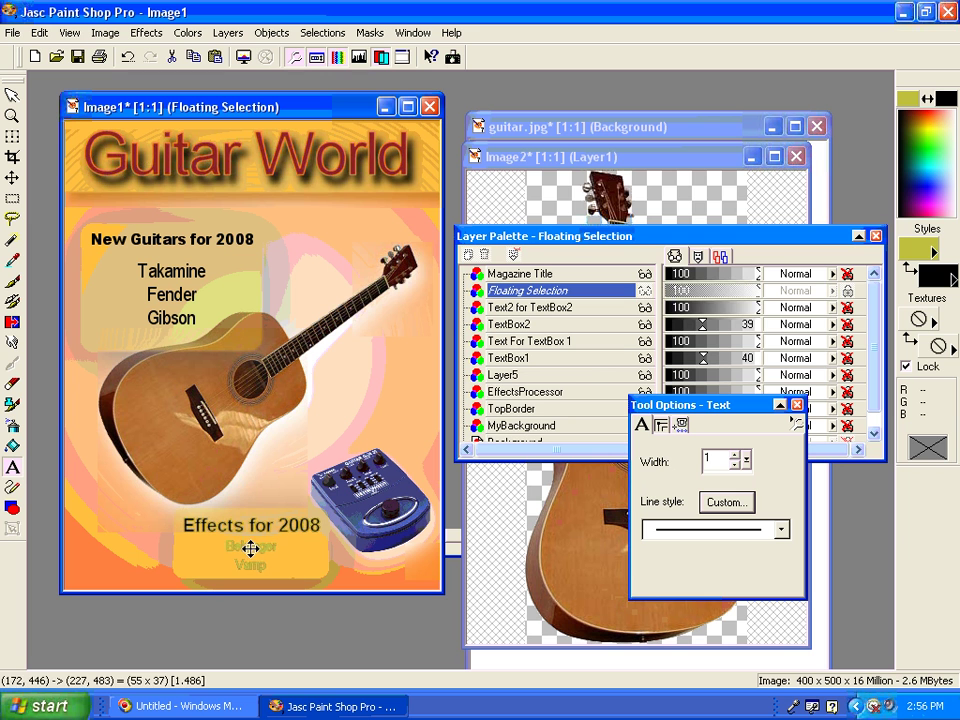
{"action": "key", "text": "Delete"}
Step: Create the Behringer and Vamp text again in bold with no stroke, place it beneath the Effects for 2008 caption and deselect
{"action": "left_click", "coordinate": [258, 552]}
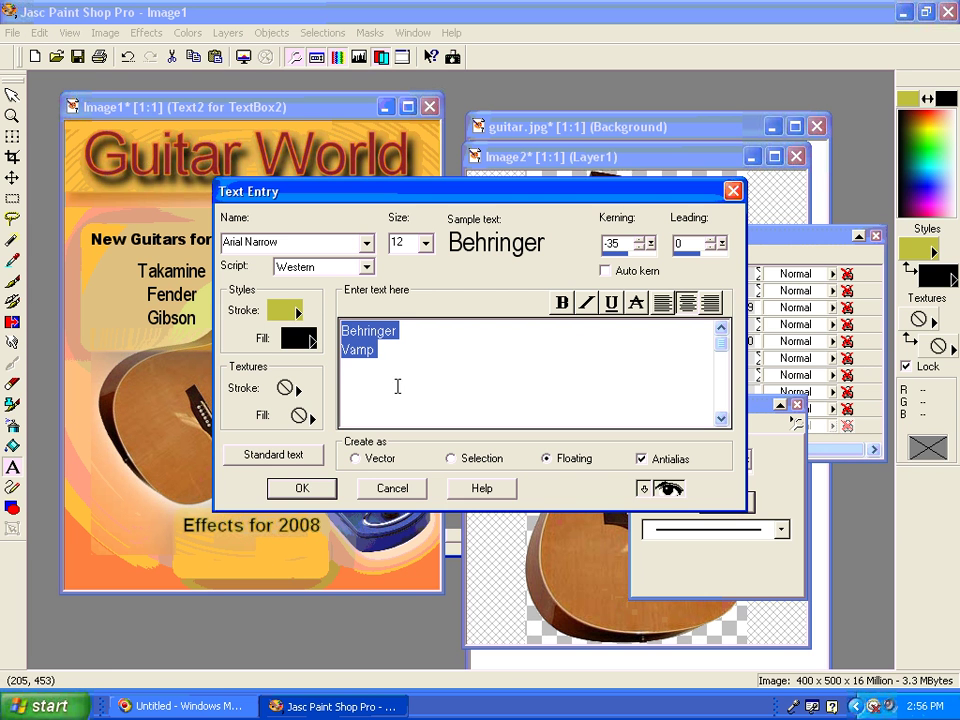
{"action": "left_click", "coordinate": [298, 312]}
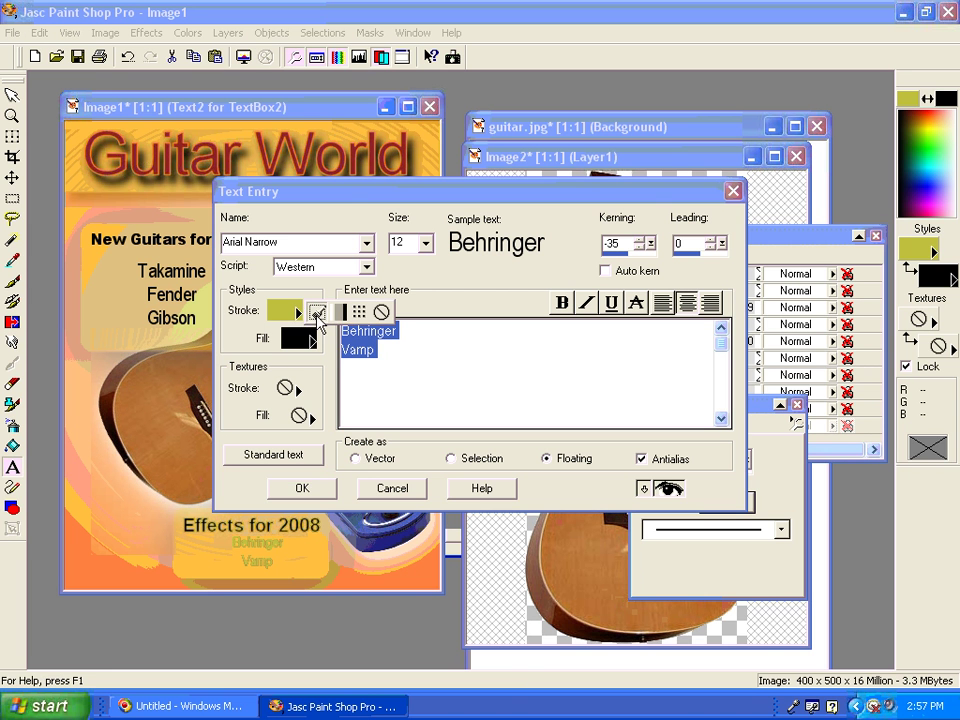
{"action": "left_click", "coordinate": [380, 312]}
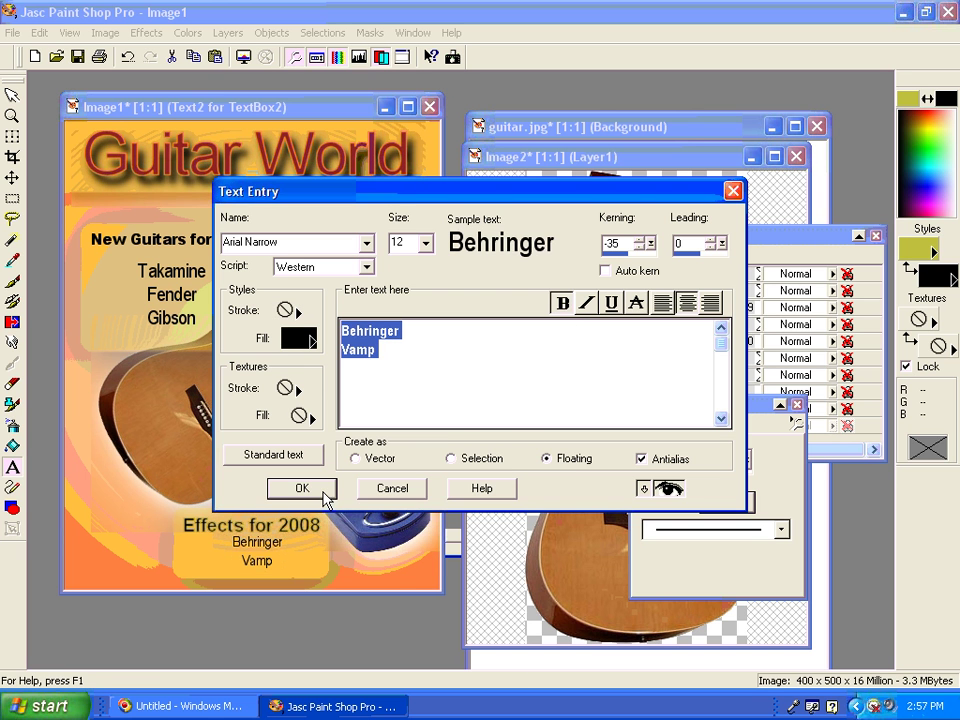
{"action": "left_click", "coordinate": [301, 488]}
{"action": "left_click_drag", "start_coordinate": [275, 541], "coordinate": [271, 546]}
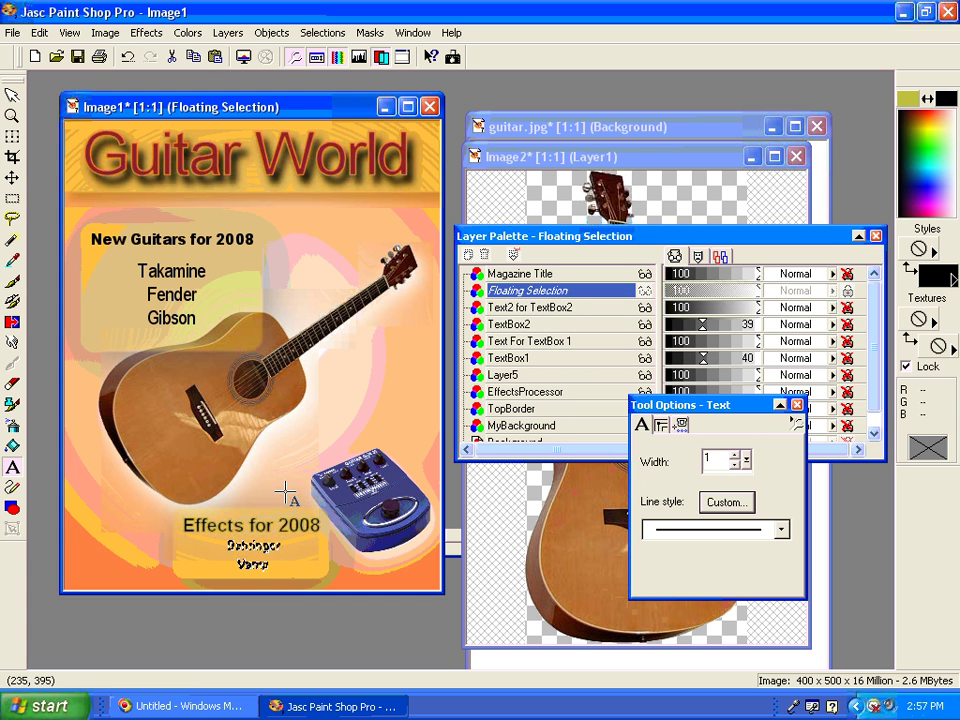
{"action": "key", "text": "ctrl+d"}
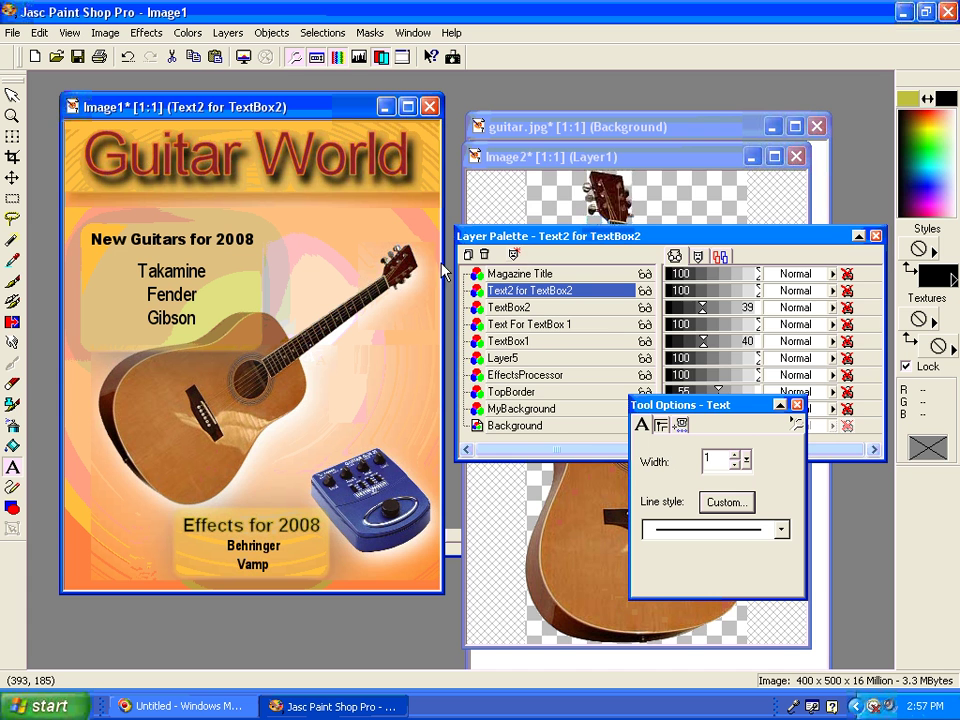
Step: Move the layer palette upward and increase its height
{"action": "left_click_drag", "start_coordinate": [525, 242], "coordinate": [506, 170]}
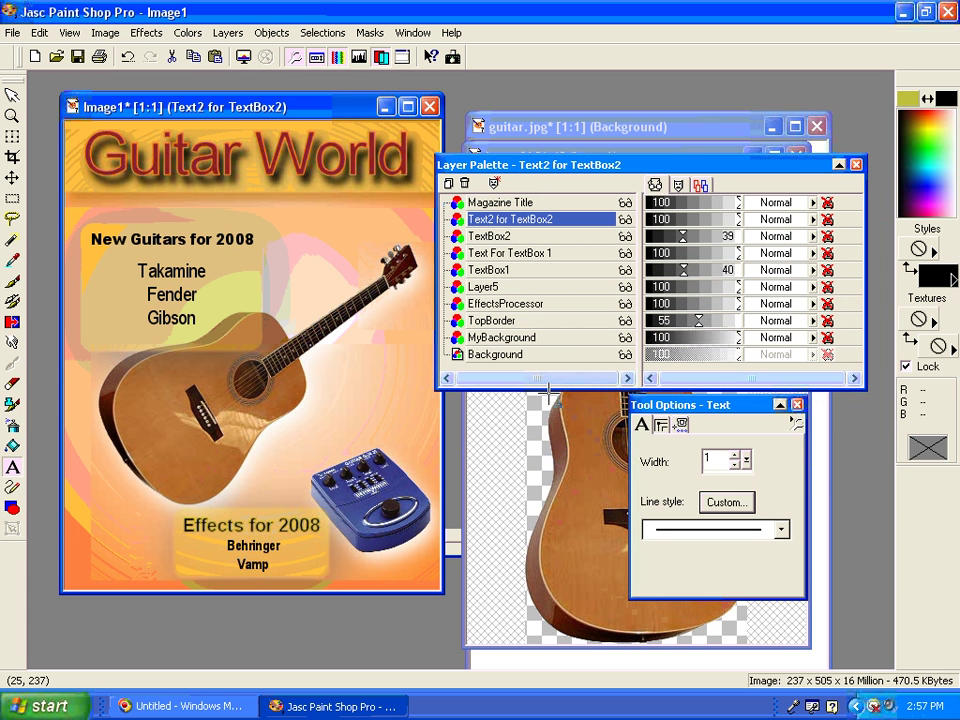
{"action": "left_click_drag", "start_coordinate": [548, 389], "coordinate": [547, 487]}
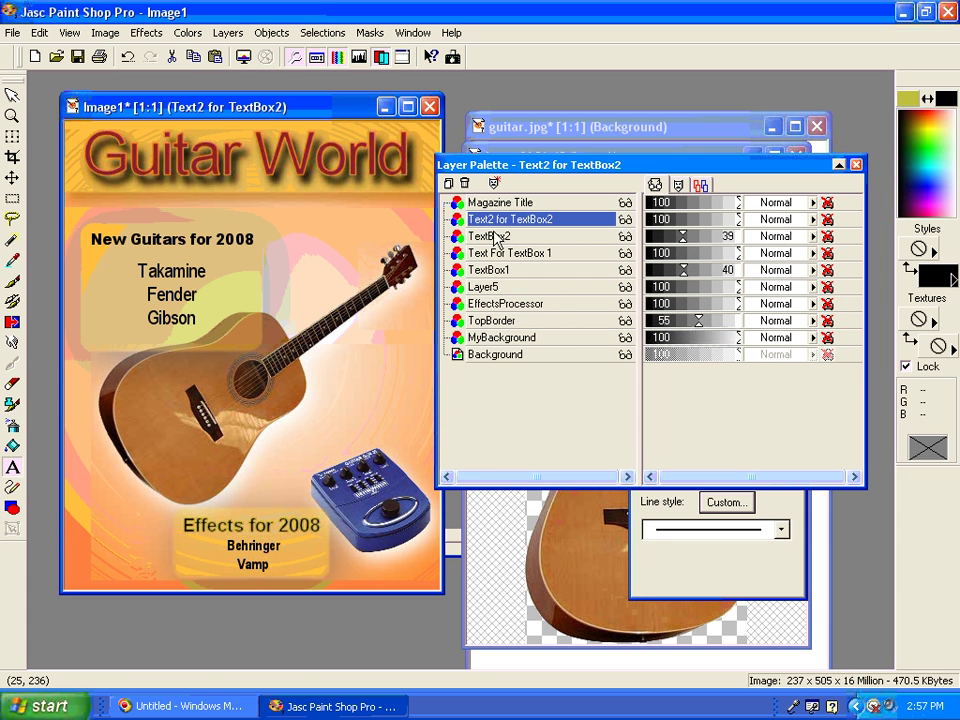
Step: Move the lower text box and its Effects for 2008 text slightly up and to the right, closer to the effects pedal
{"action": "left_click", "coordinate": [12, 180]}
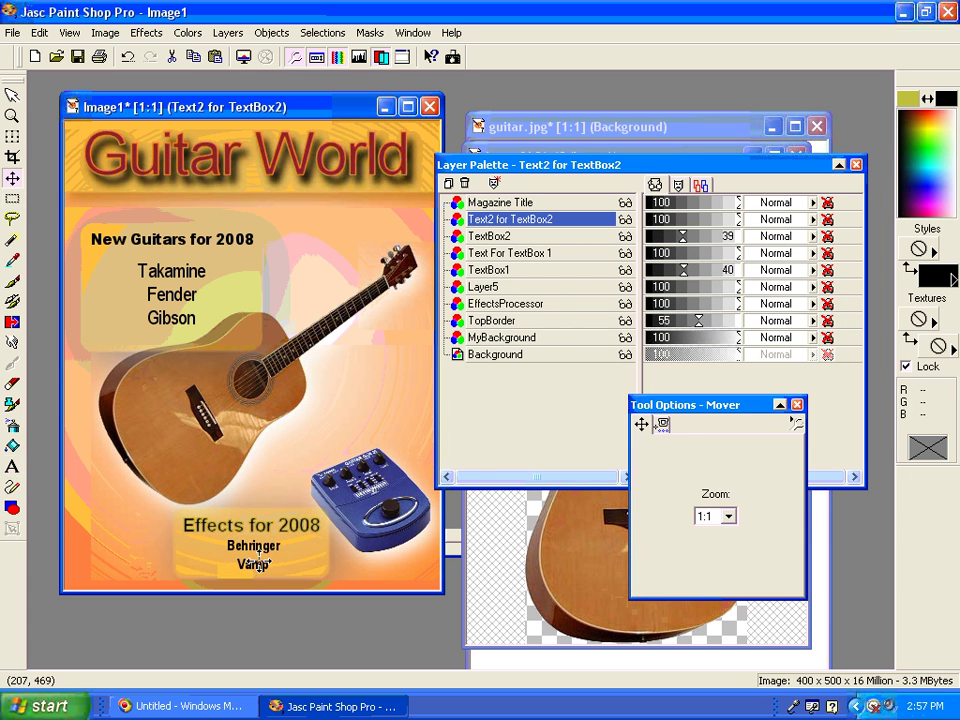
{"action": "left_click", "coordinate": [300, 553]}
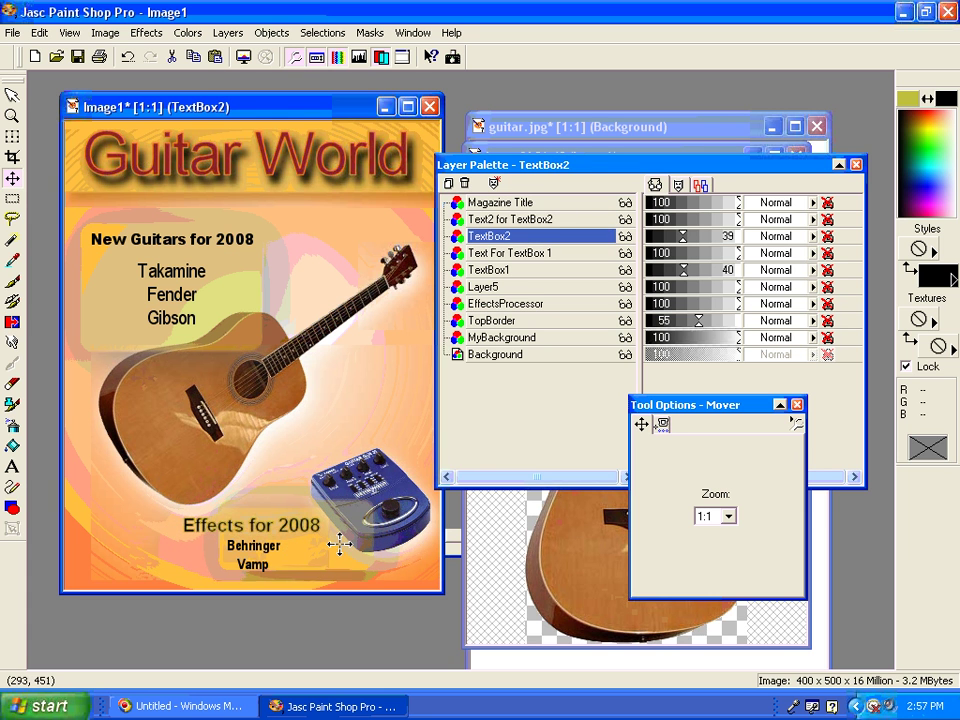
{"action": "left_click_drag", "start_coordinate": [284, 525], "coordinate": [319, 516]}
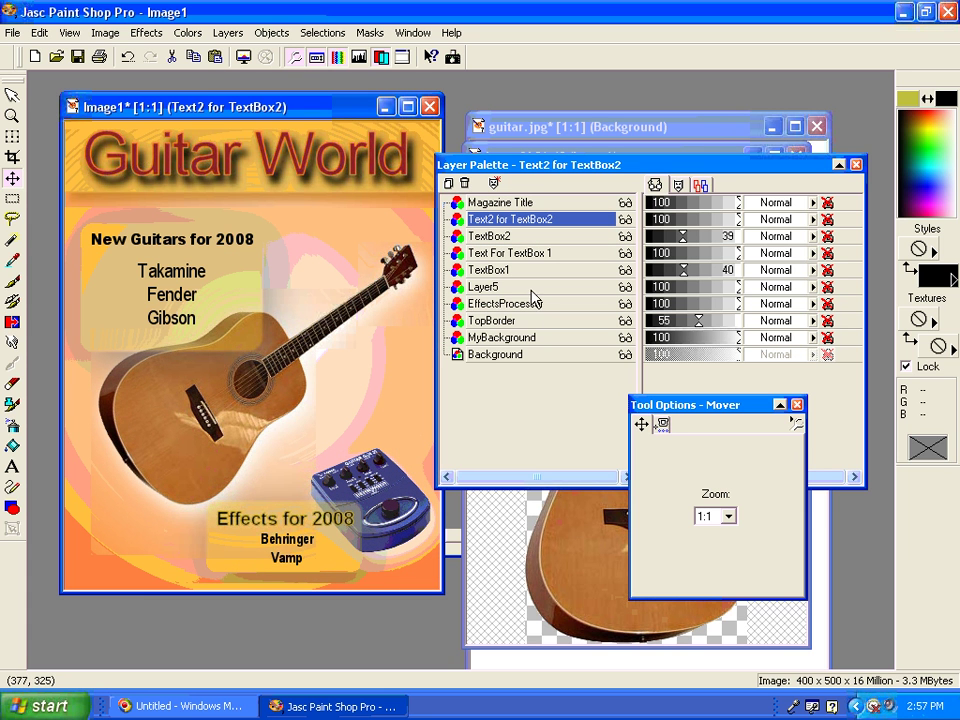
Step: Nudge the New Guitars for 2008 text slightly downward and shift its text box slightly to the right
{"action": "left_click", "coordinate": [186, 271]}
{"action": "left_click_drag", "start_coordinate": [186, 271], "coordinate": [188, 277]}
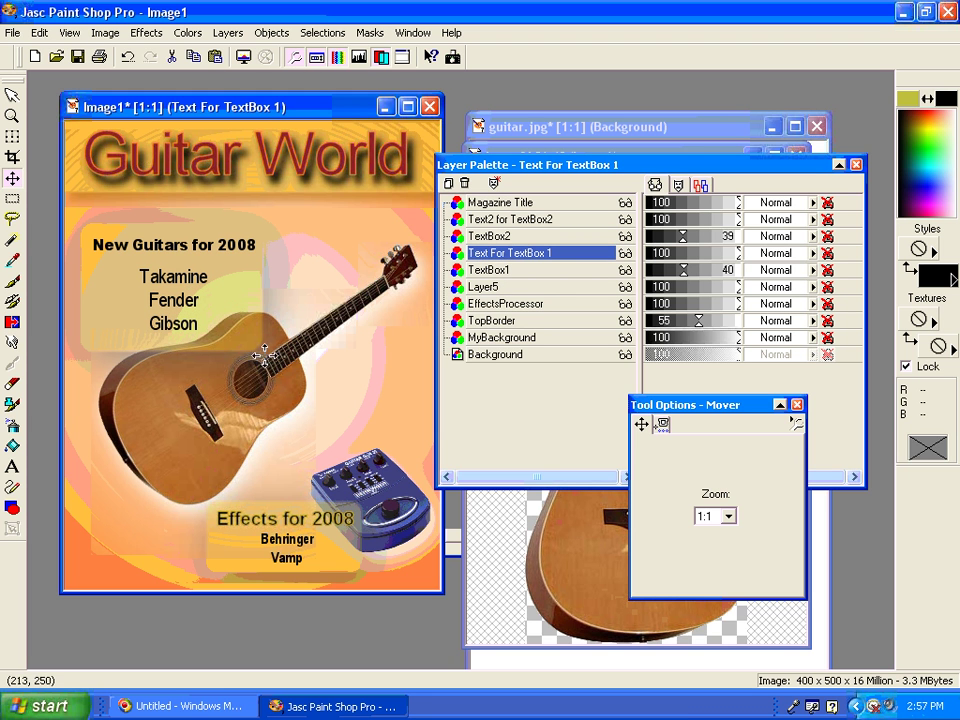
{"action": "left_click_drag", "start_coordinate": [229, 391], "coordinate": [249, 381]}
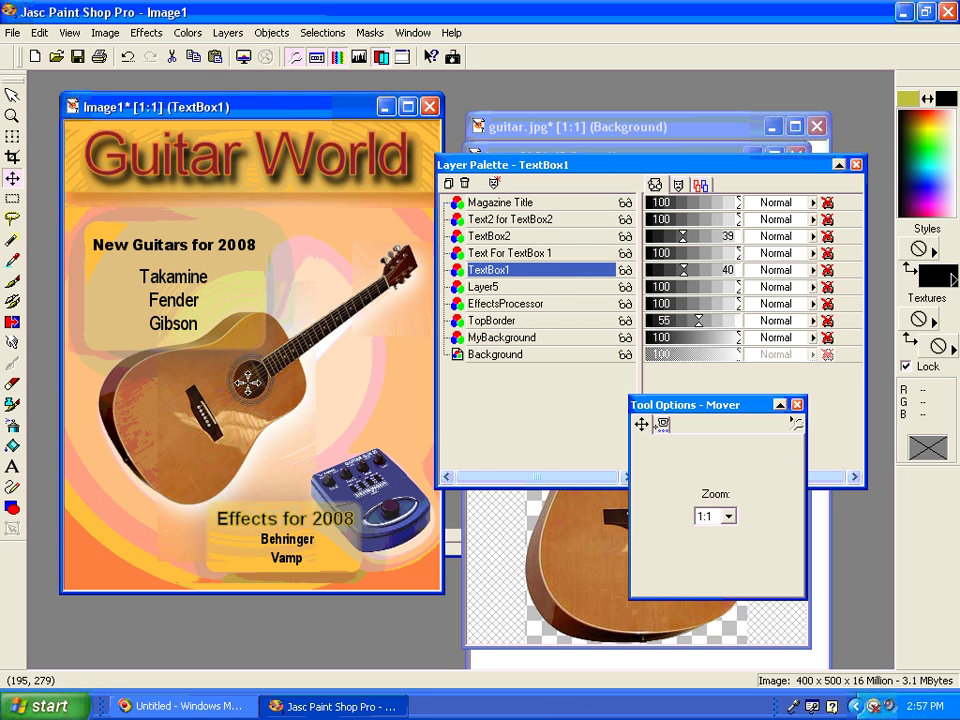
Step: Place Layer5 directly above the TextBox1 layer and rename it Guitar
{"action": "left_click", "coordinate": [505, 288]}
{"action": "mouse_move", "coordinate": [508, 289]}
{"action": "left_mouse_down"}
{"action": "mouse_move", "coordinate": [508, 255]}
{"action": "mouse_move", "coordinate": [508, 268]}
{"action": "left_mouse_up"}
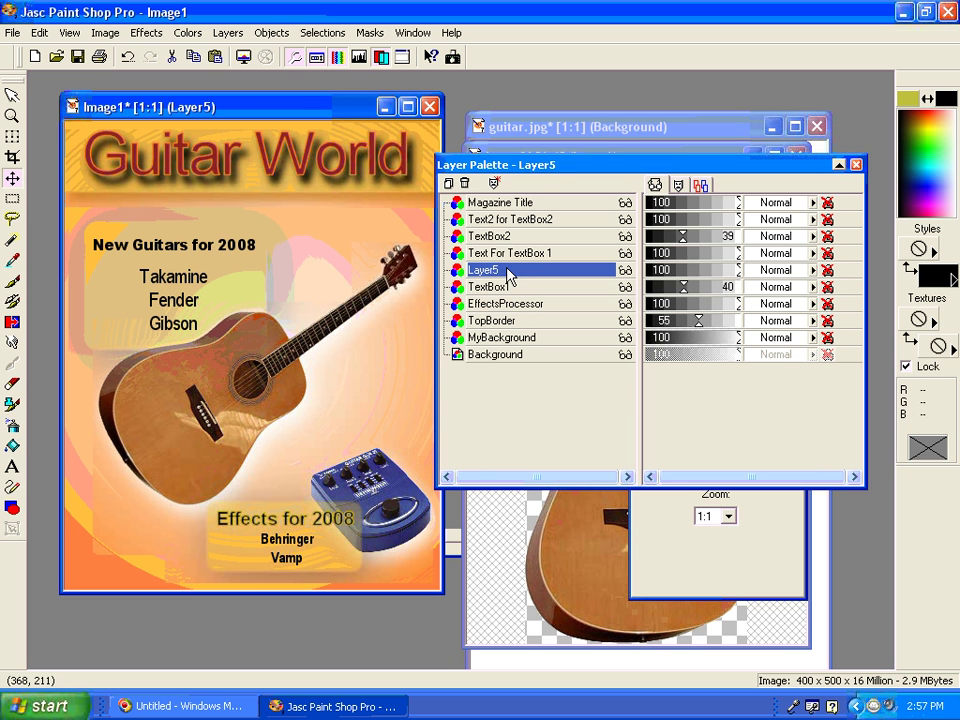
{"action": "left_click", "coordinate": [625, 270]}
{"action": "left_click", "coordinate": [625, 270]}
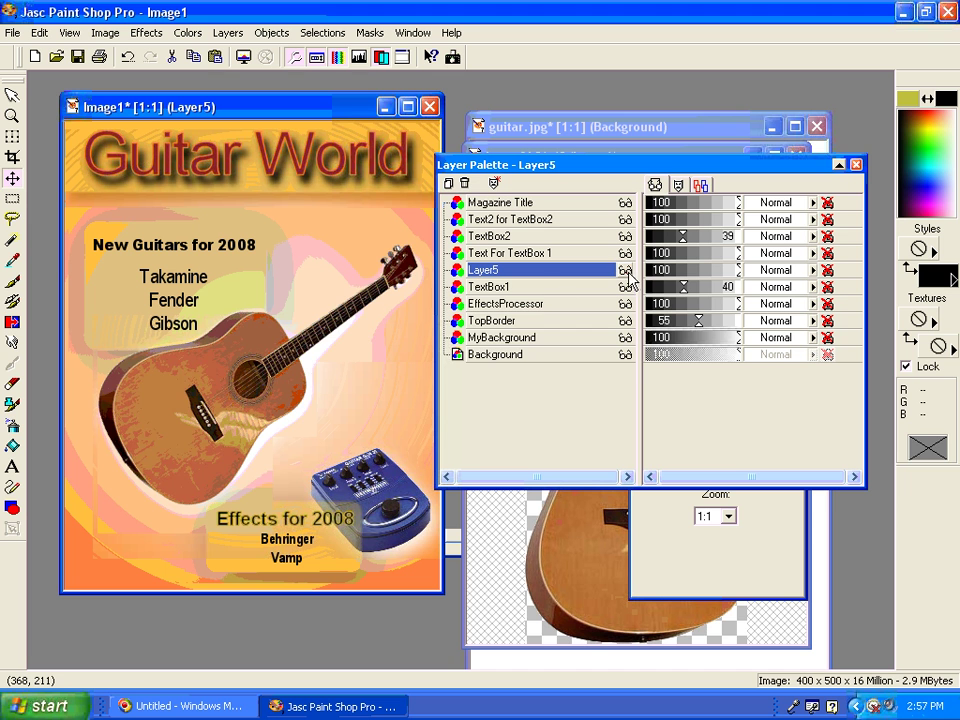
{"action": "right_click", "coordinate": [474, 272]}
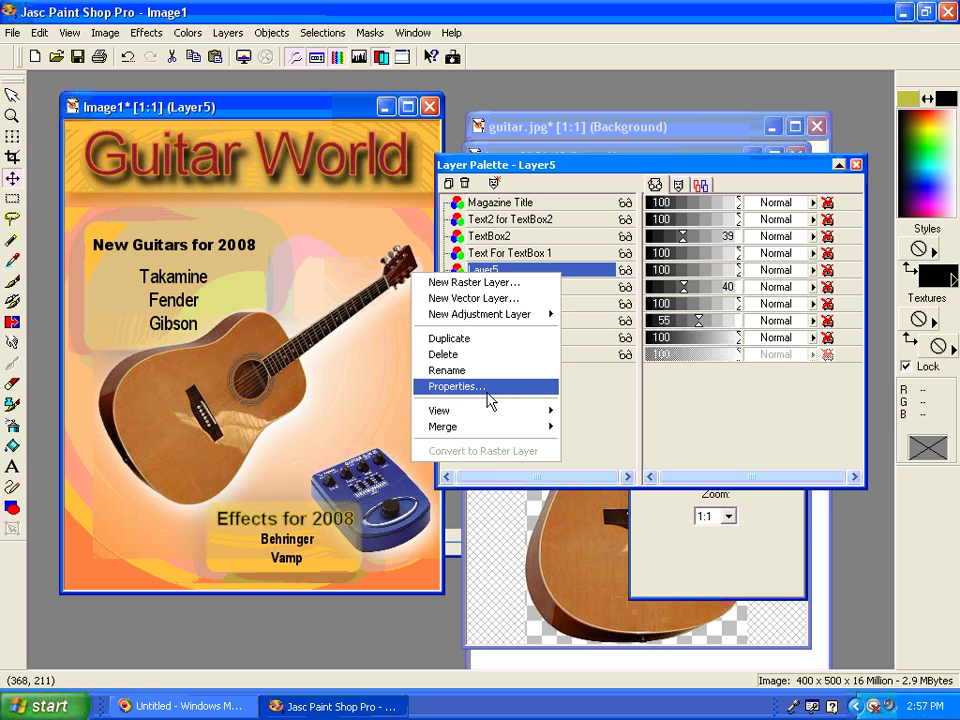
{"action": "left_click", "coordinate": [488, 372]}
{"action": "type", "text": "Guitar"}
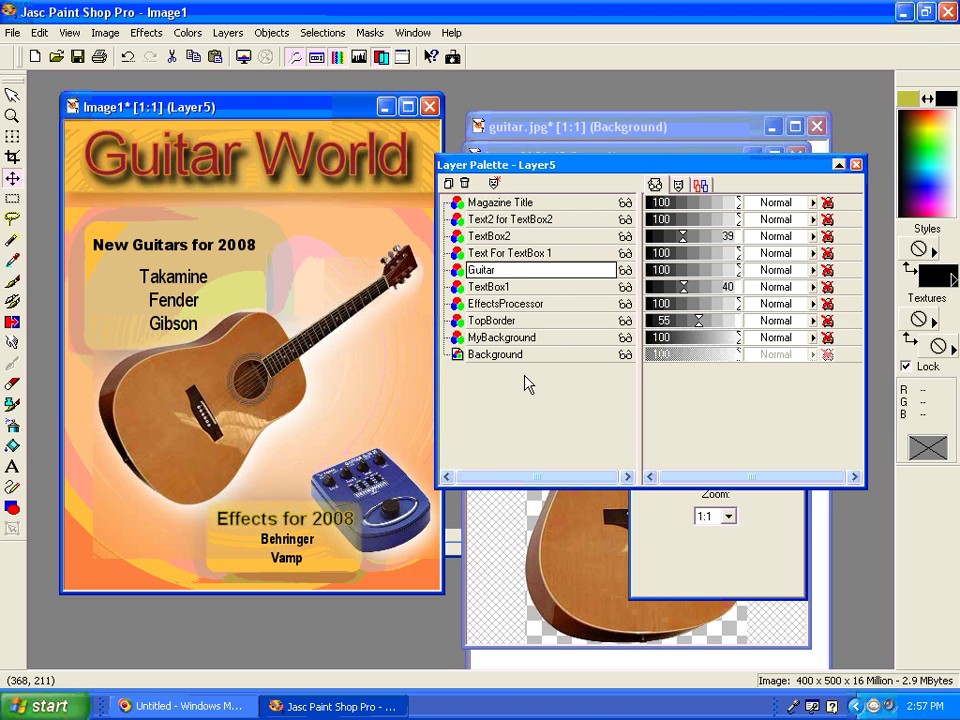
{"action": "key", "text": "Return"}
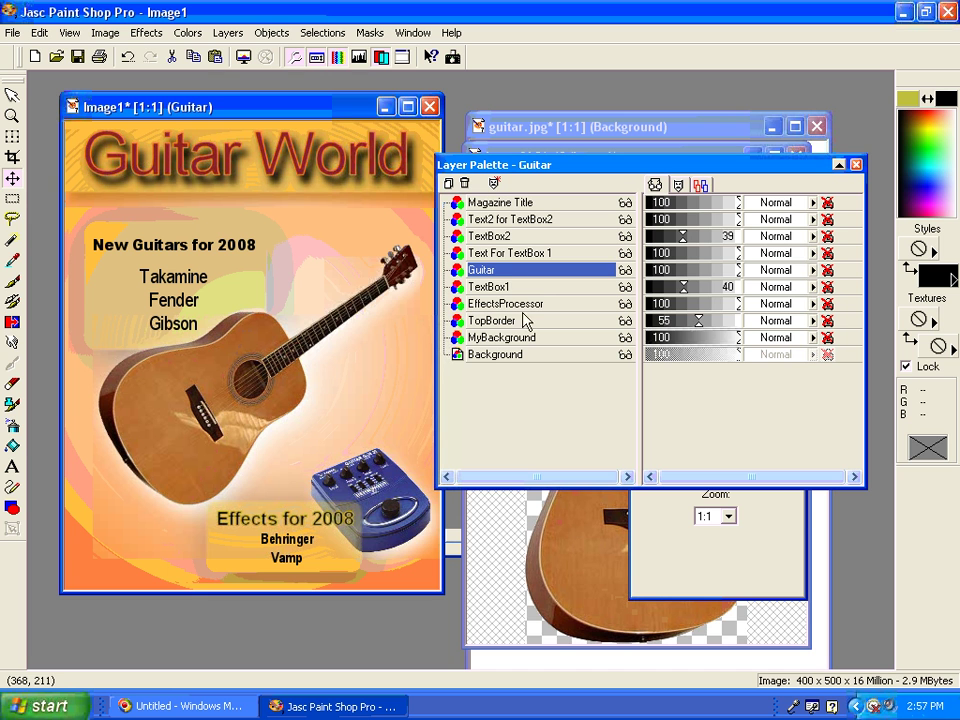
Step: Move the effects pedal slightly upward and shift the guitar down toward the cover's left edge
{"action": "left_click", "coordinate": [393, 474]}
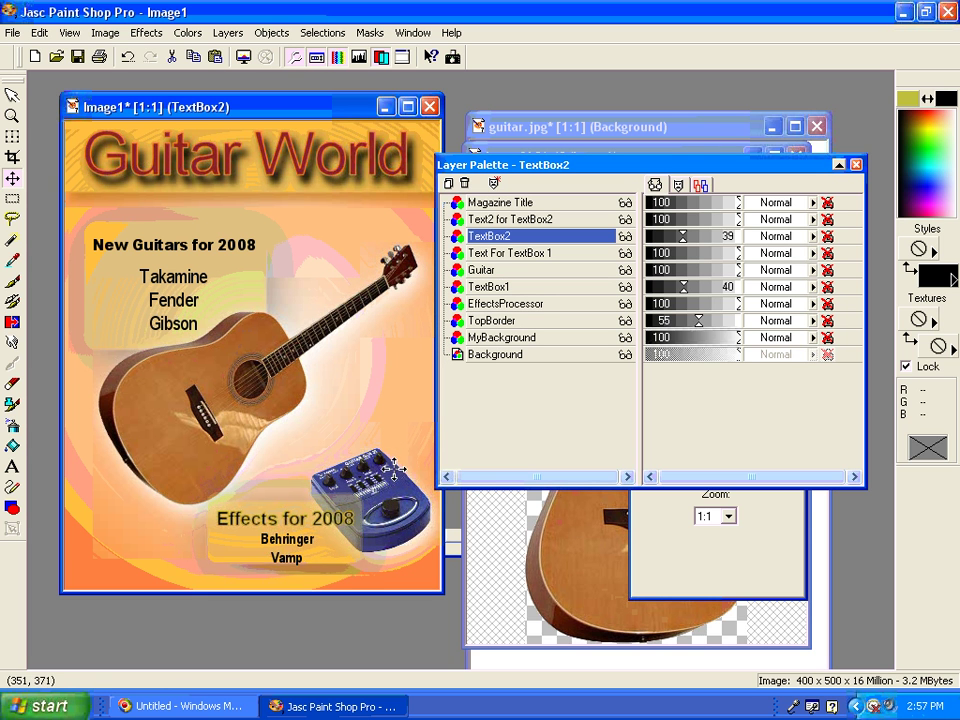
{"action": "left_click_drag", "start_coordinate": [393, 474], "coordinate": [382, 444]}
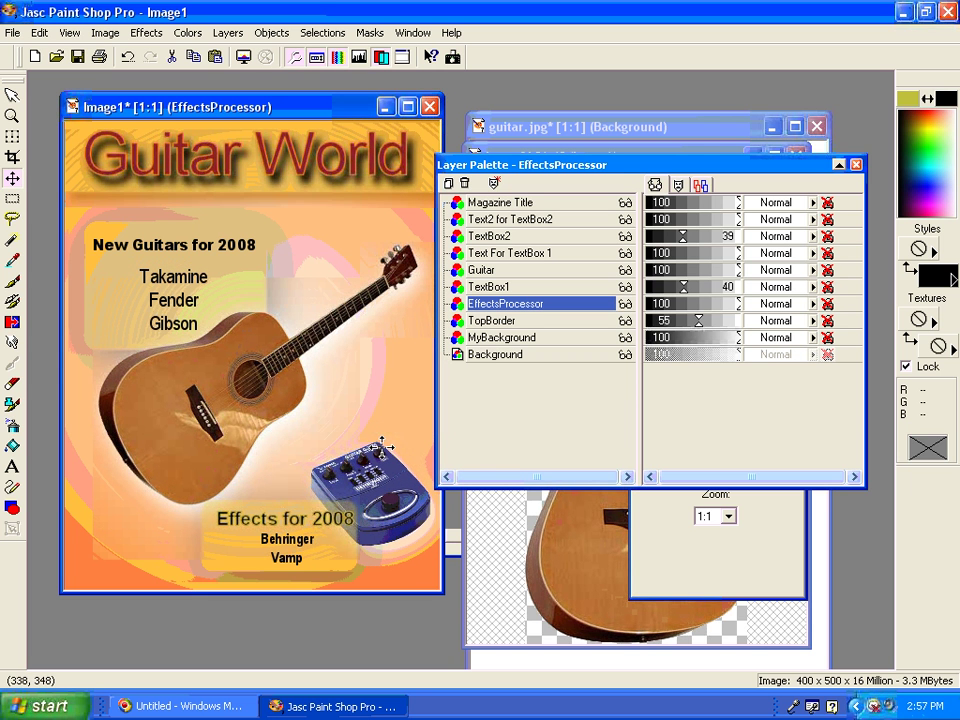
{"action": "left_click_drag", "start_coordinate": [236, 366], "coordinate": [254, 378]}
{"action": "left_click_drag", "start_coordinate": [246, 299], "coordinate": [247, 296]}
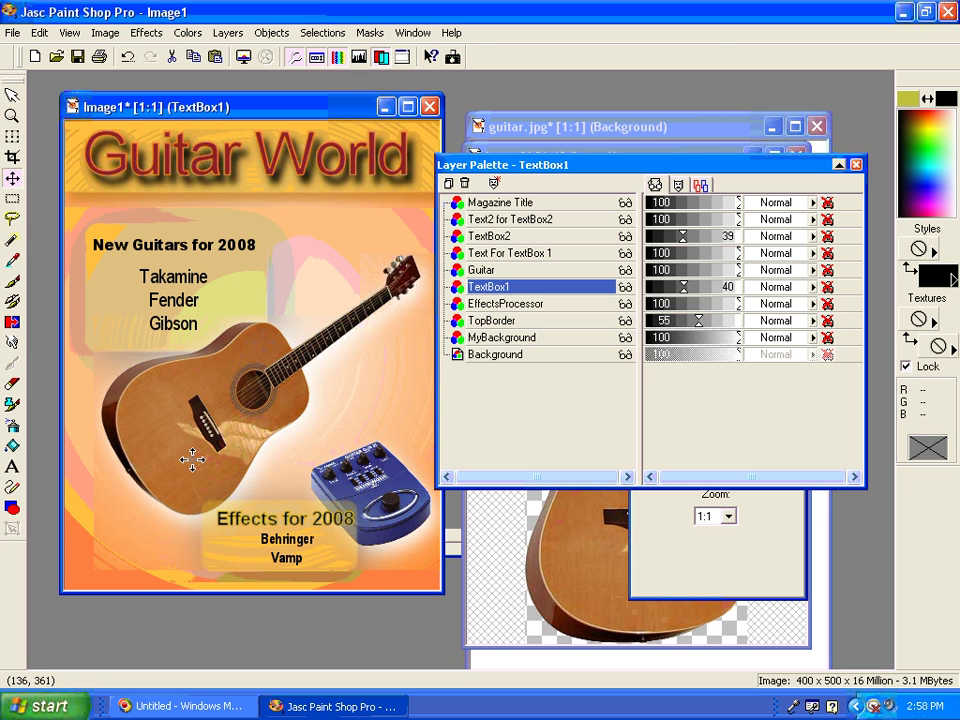
{"action": "left_click", "coordinate": [167, 436]}
{"action": "left_click_drag", "start_coordinate": [167, 436], "coordinate": [159, 447]}
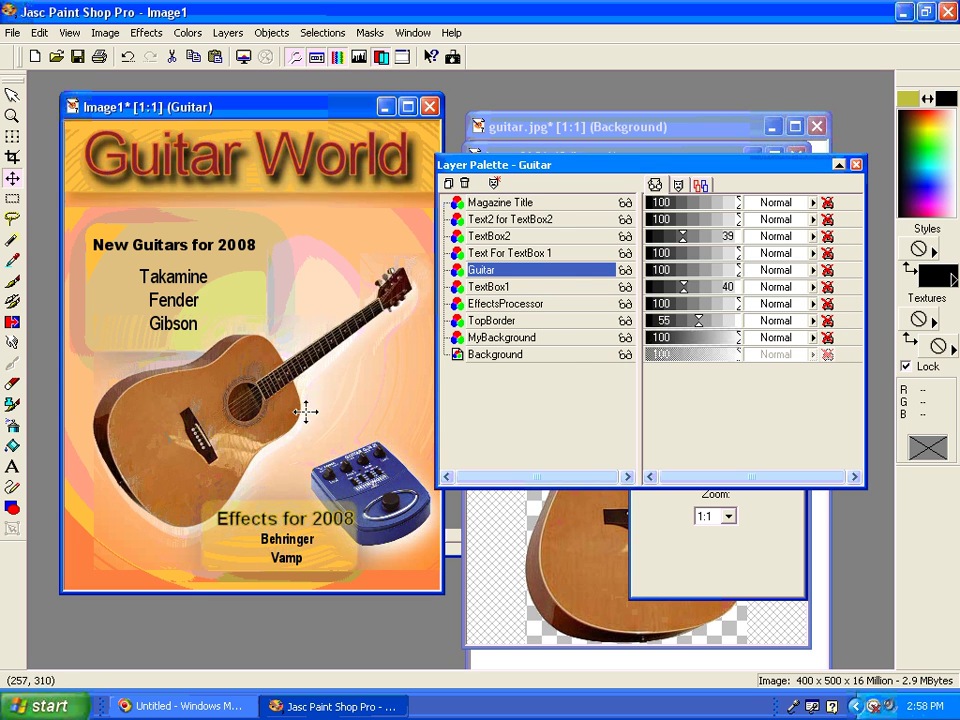
{"action": "left_click_drag", "start_coordinate": [492, 168], "coordinate": [544, 171]}
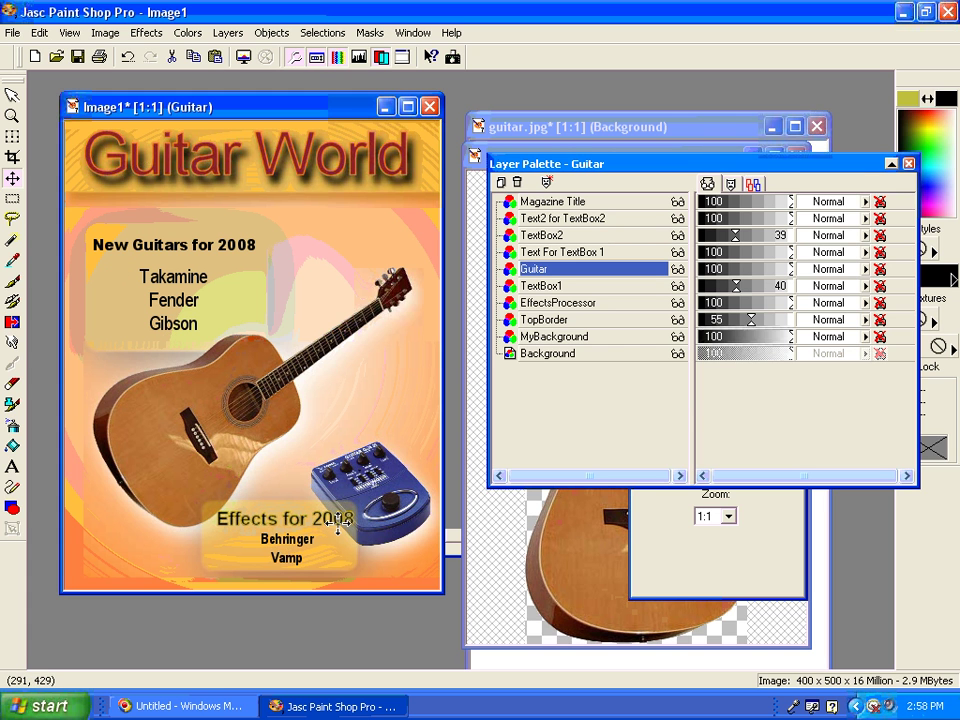
{"action": "left_click", "coordinate": [12, 96]}
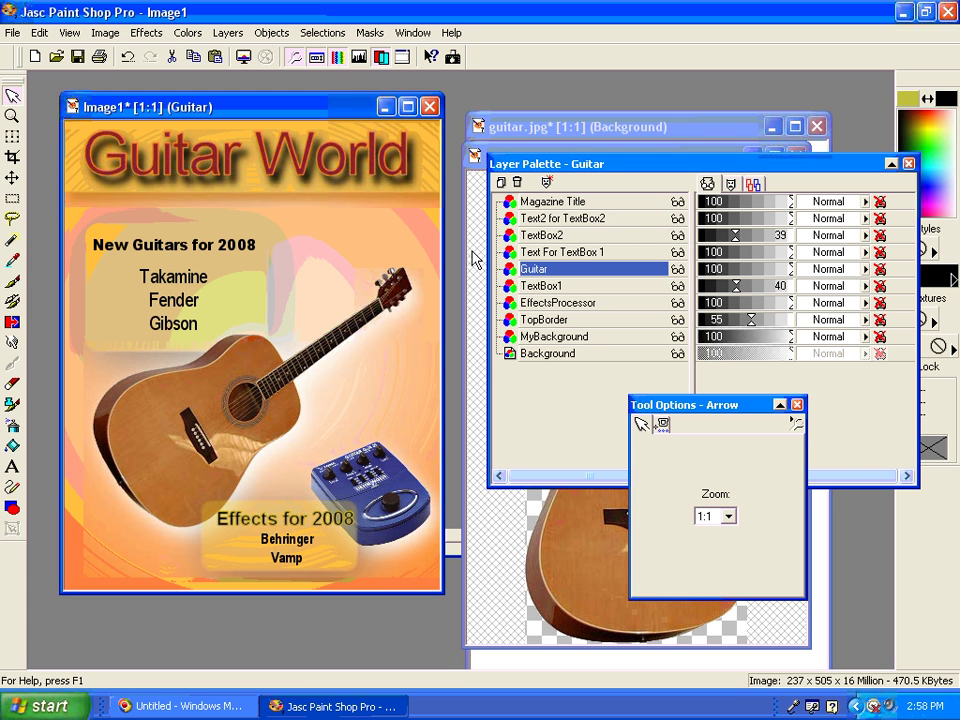
Step: Save the image to the Desktop as magazine cover.psp in Paint Shop Pro Image format
{"action": "left_click", "coordinate": [77, 57]}
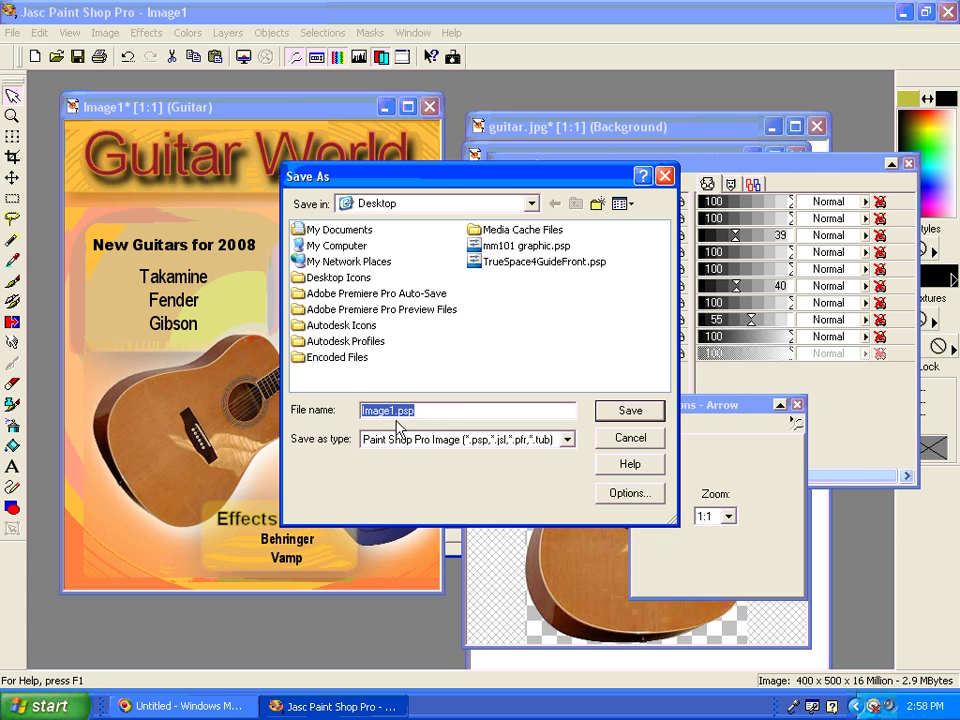
{"action": "left_click_drag", "start_coordinate": [393, 410], "coordinate": [275, 400]}
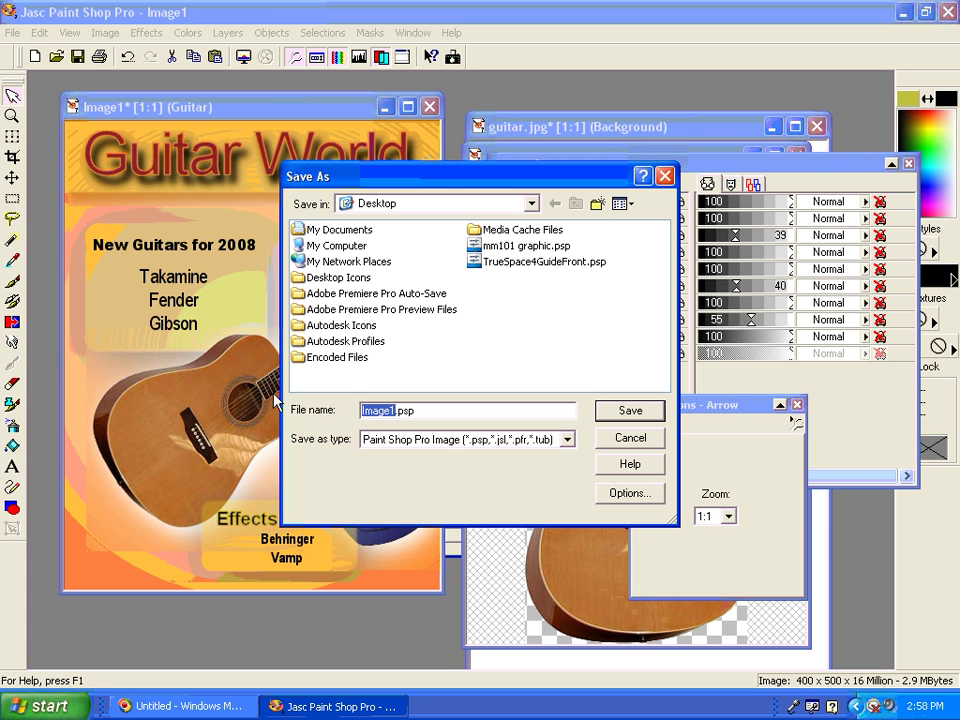
{"action": "type", "text": "maga"}
{"action": "key", "text": "alt+i"}
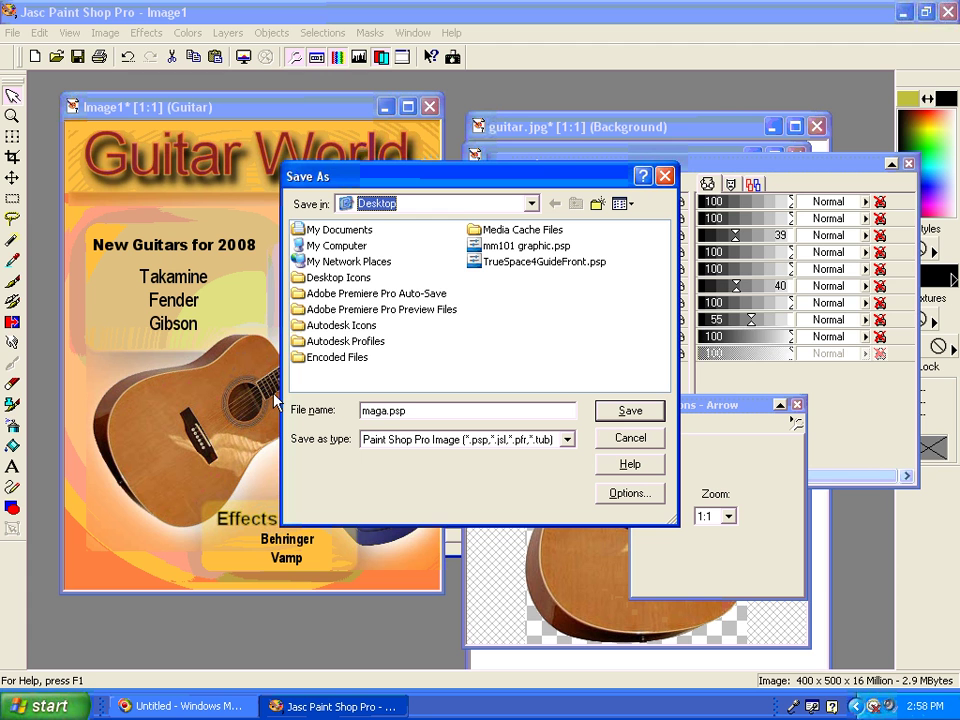
{"action": "left_click", "coordinate": [388, 411]}
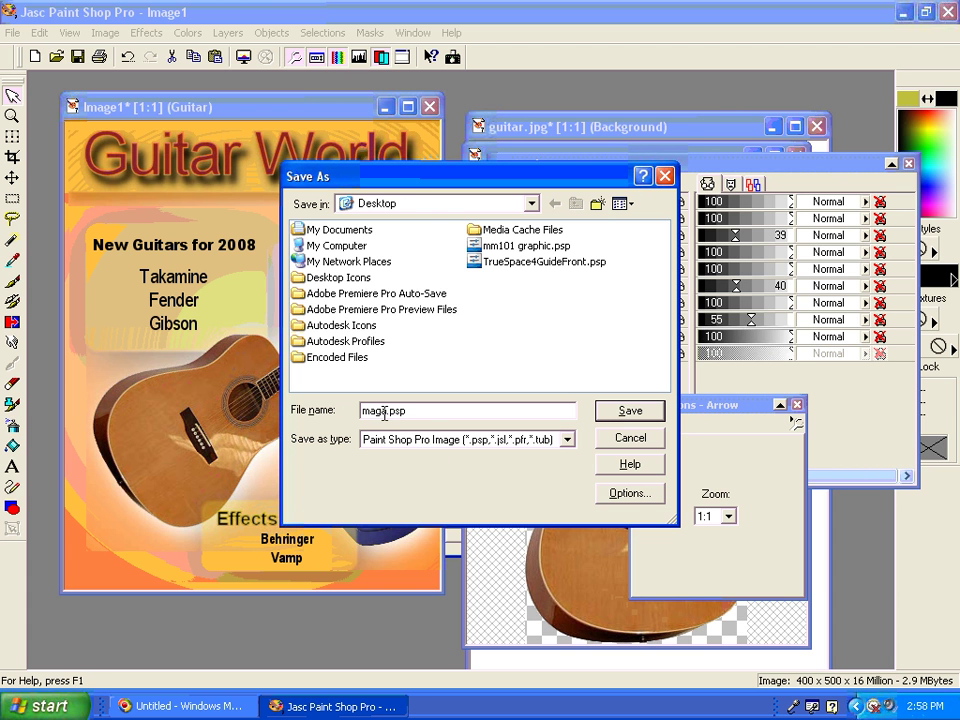
{"action": "type", "text": "zine cover"}
{"action": "left_click", "coordinate": [646, 412]}
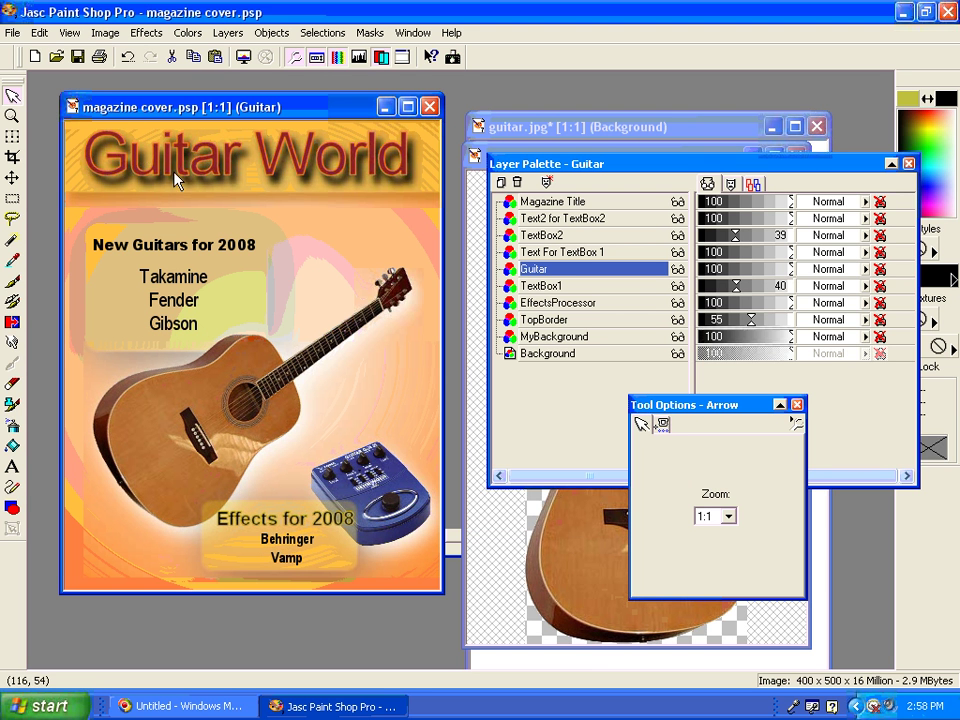